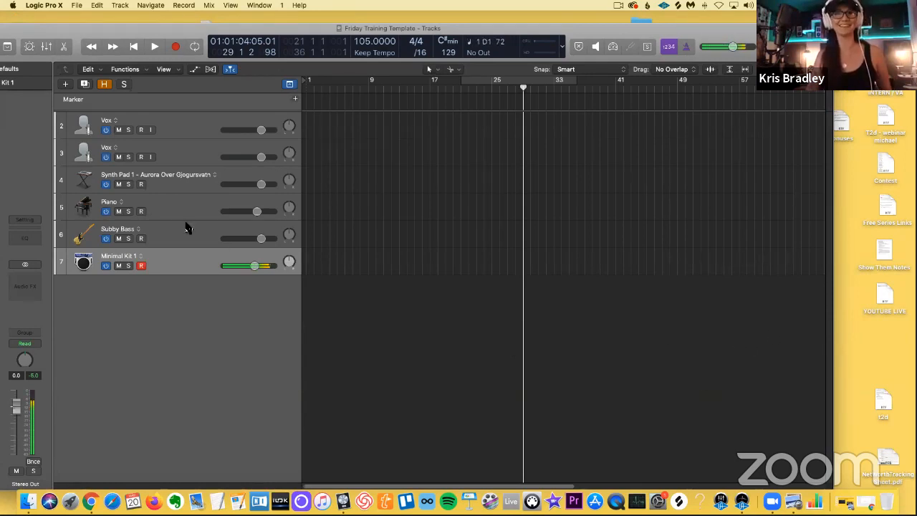
Audition the template's drum kit, bass, piano and synth pad tracks one after another.
key(Up)
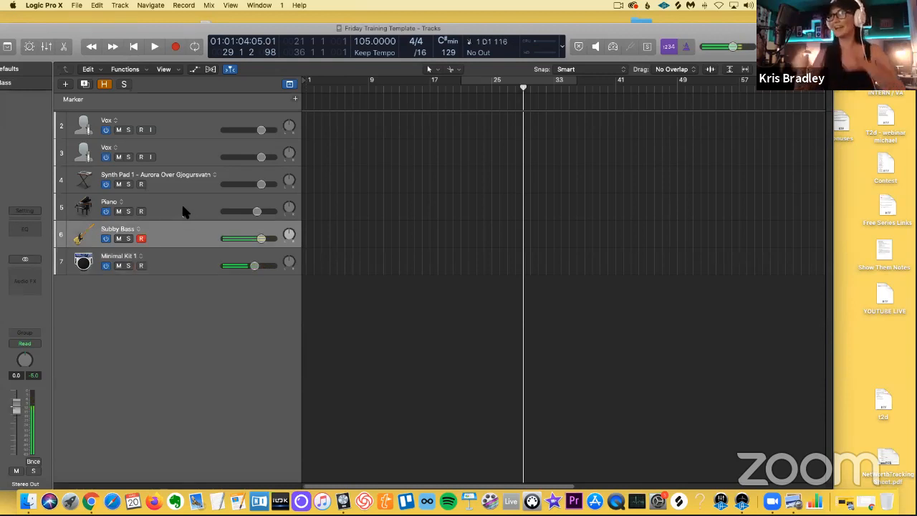
key(Up)
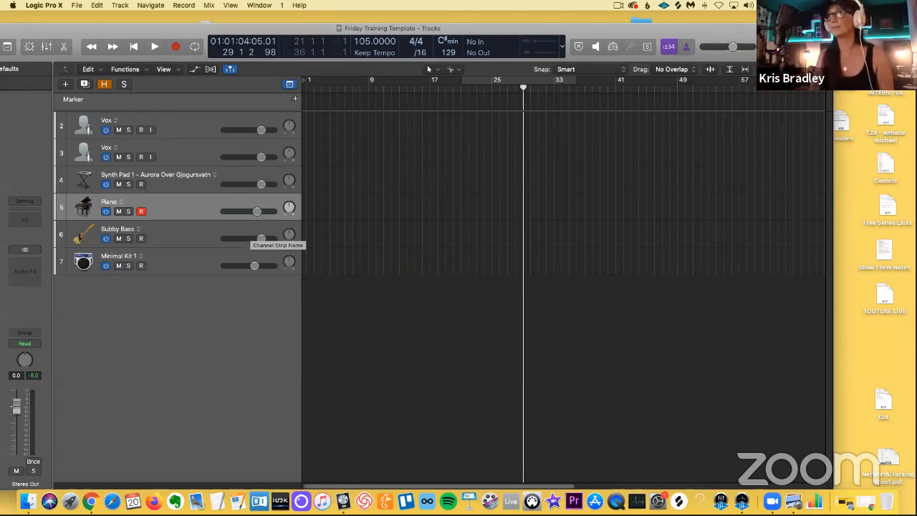
key(super+Left)
key(super+Left)
key(super+Left)
key(super+Left)
key(super+Left)
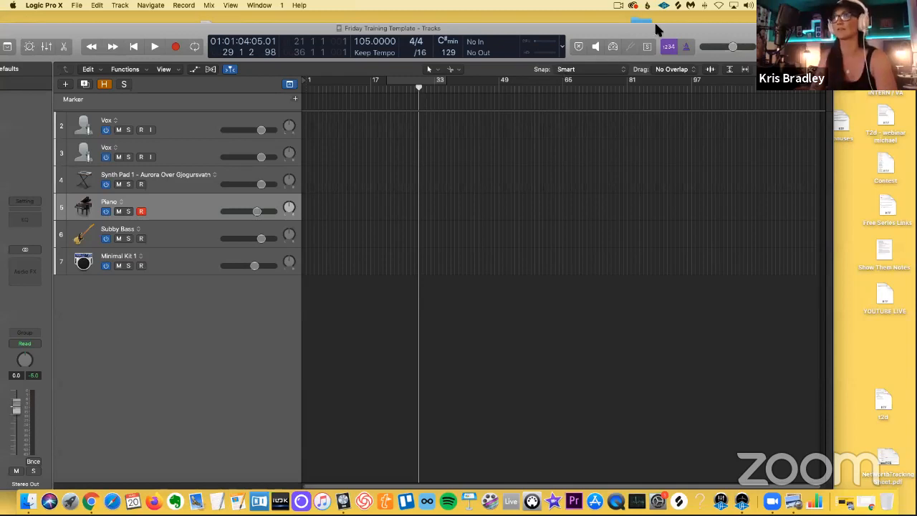
key(Down)
key(Down)
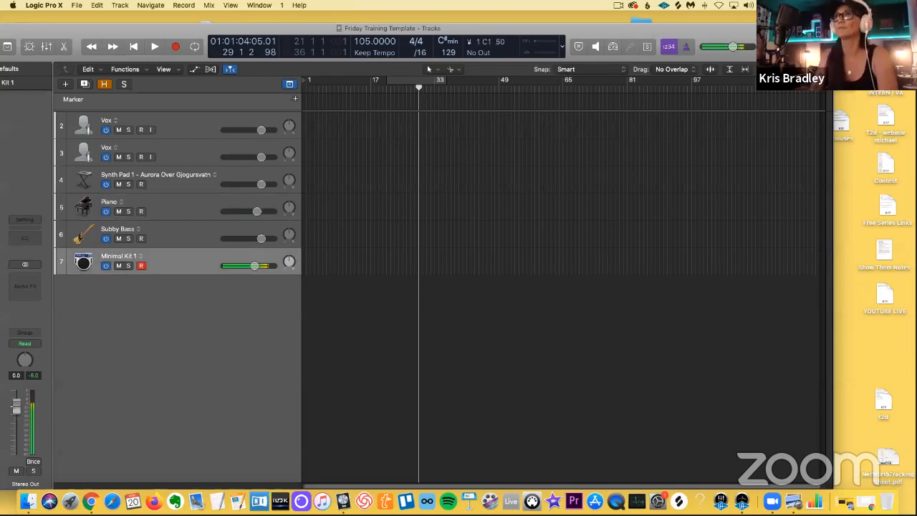
key(Up)
key(Up)
key(Up)
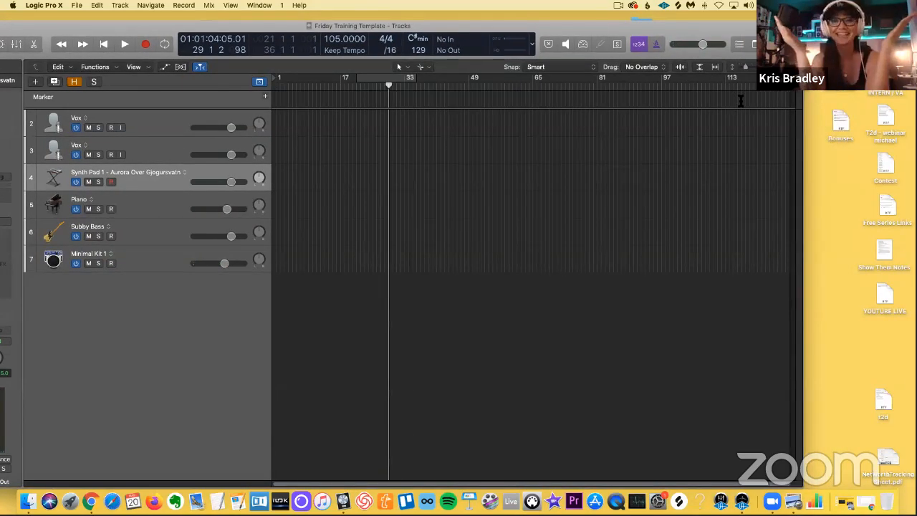
Open the loop browser, filter the loops to the Indie genre and search for "guitar".
key(o)
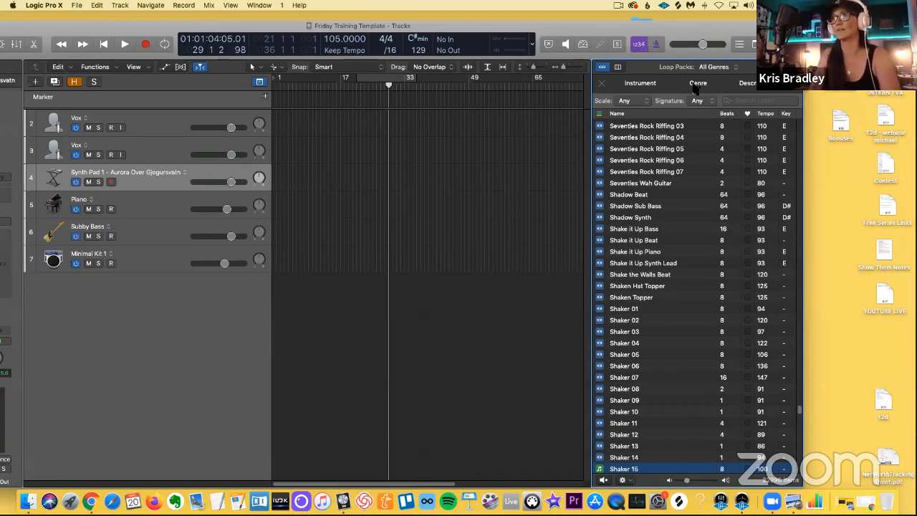
text(guitar)
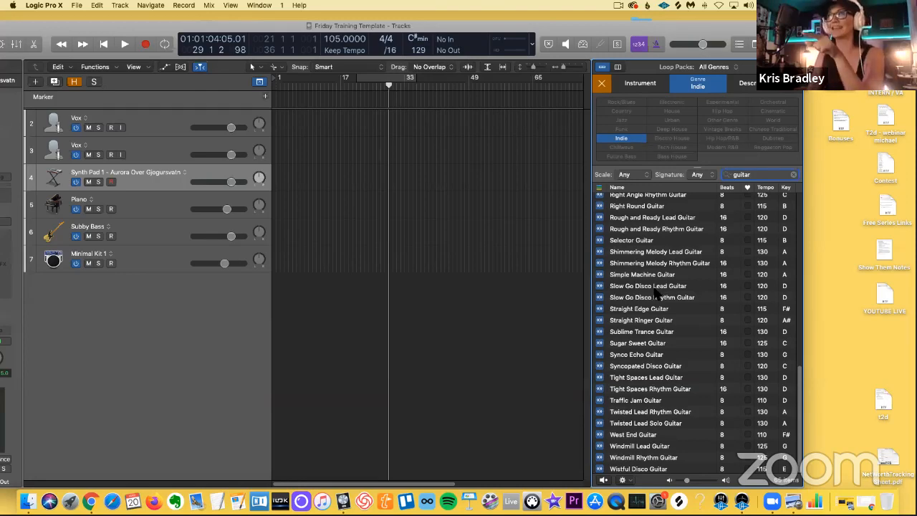
scroll(654, 240, up, 15)
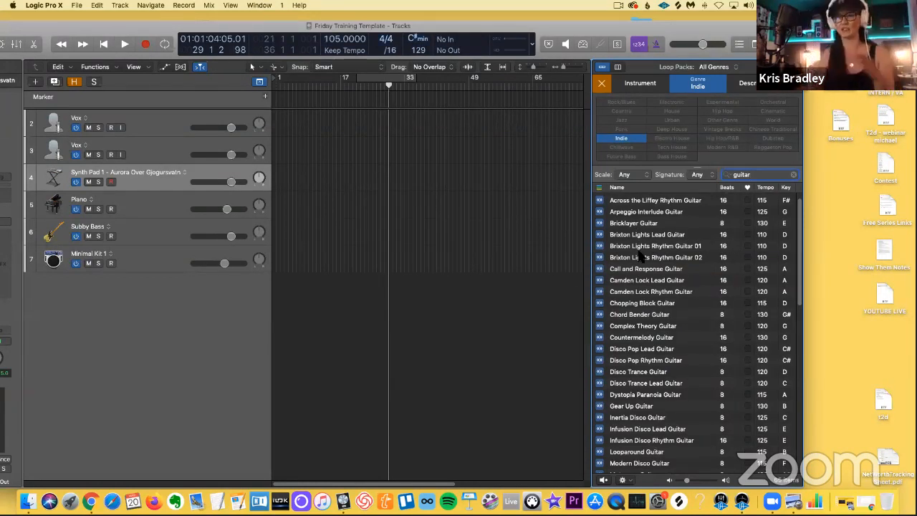
Return the playhead to the start and add the Disco Pop Lead Guitar loop on a new track at bar 1.
key(Return)
key(Return)
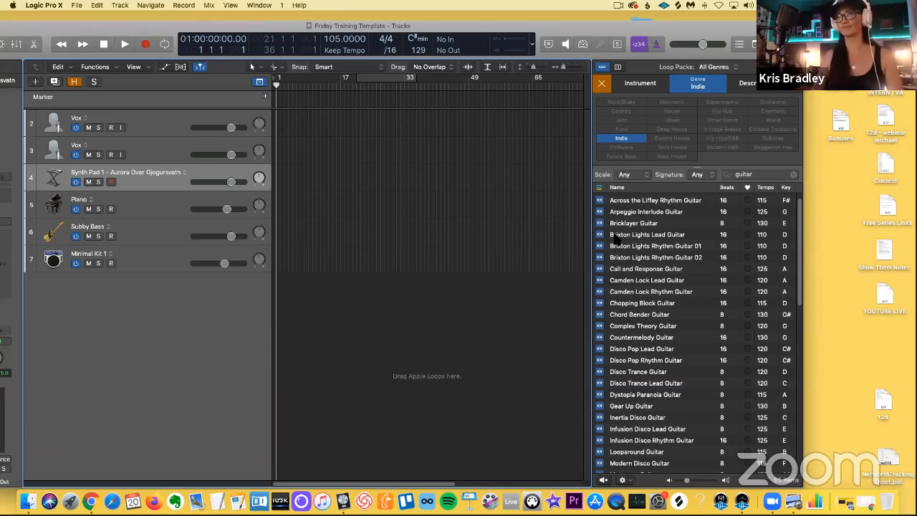
scroll(615, 236, down, 5)
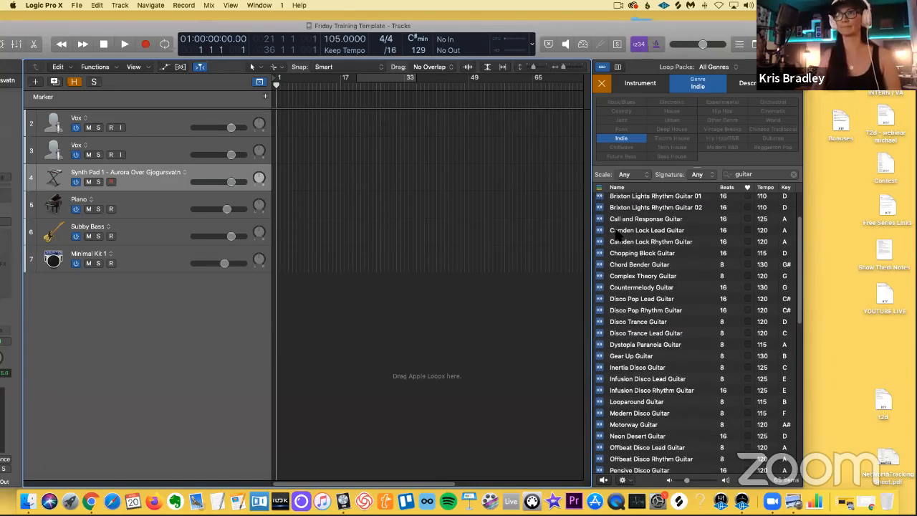
click(637, 255)
key(Up)
key(Up)
drag(453, 285, 481, 290)
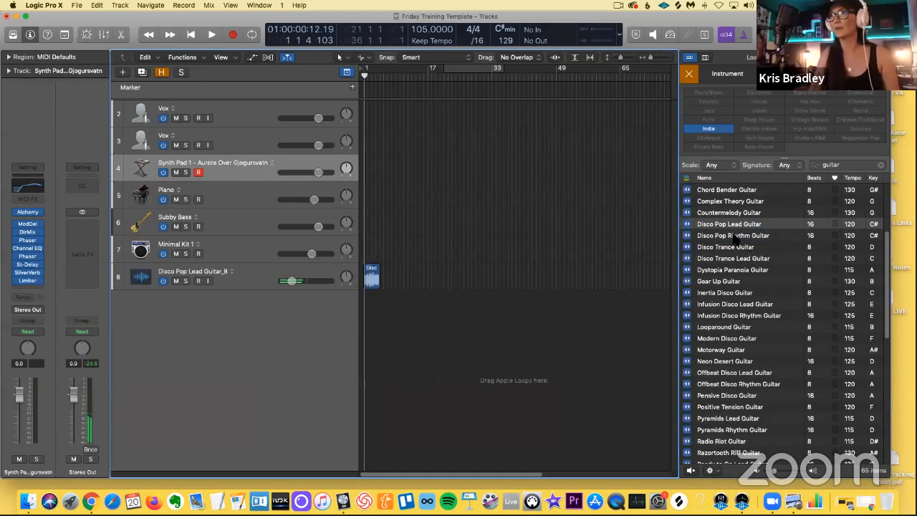
Preview the Disco Pop Rhythm Guitar loop and add it on a new track at bar 1, below the lead guitar.
click(695, 237)
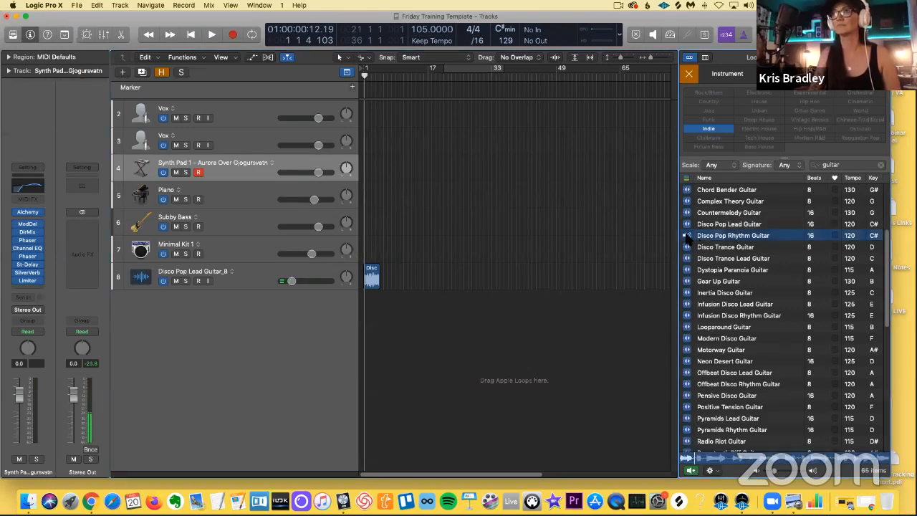
key(space)
drag(690, 238, 262, 296)
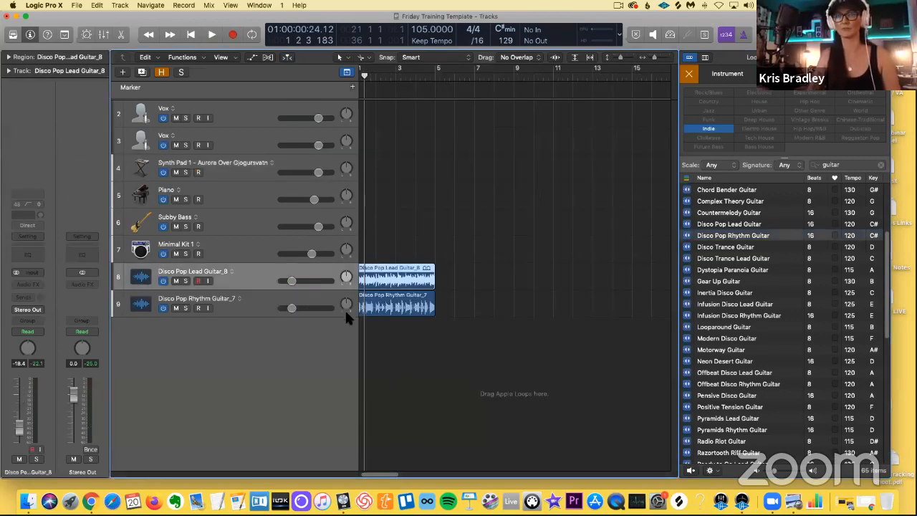
Select both guitar loop tracks, set their volume to -14.4 dB during playback and stop.
shift+click(306, 304)
key(space)
drag(292, 308, 297, 309)
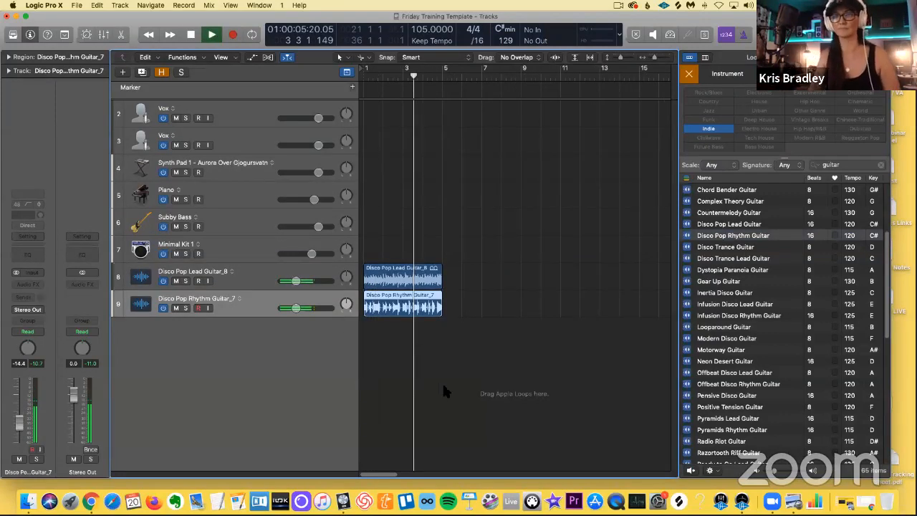
key(space)
key(super+Left)
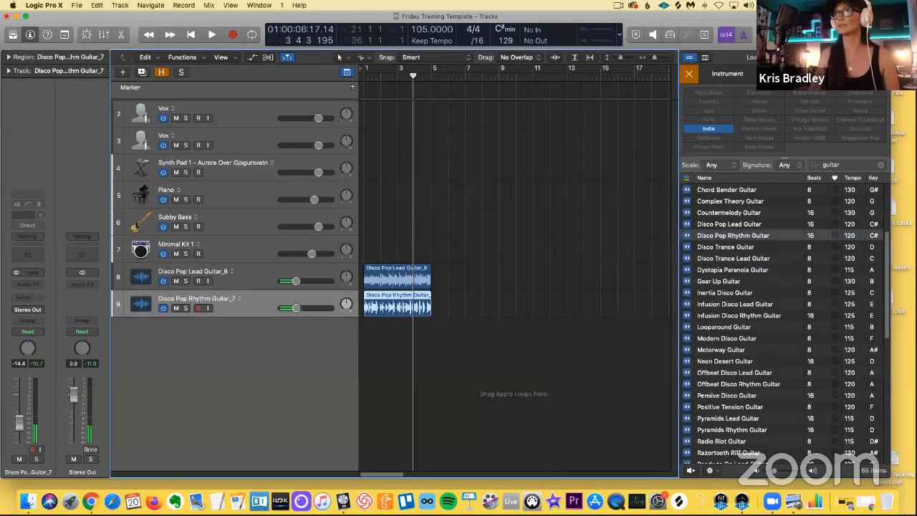
Clear the genre and search filters of the loop browser and close it.
drag(689, 14, 613, 14)
click(613, 74)
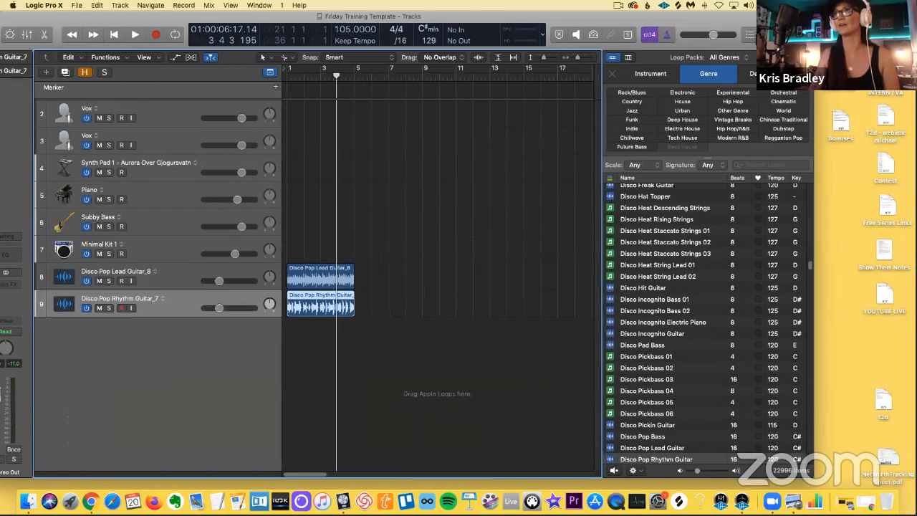
click(783, 34)
drag(690, 17, 703, 13)
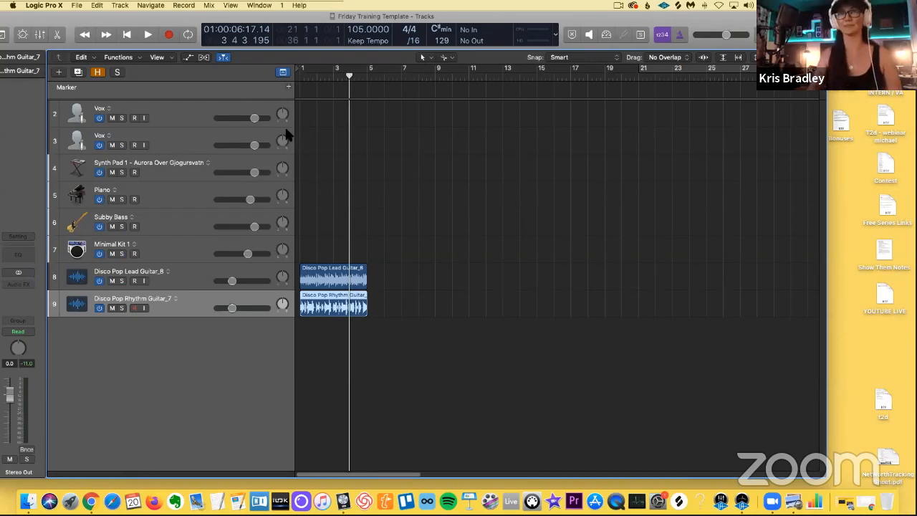
Add a marker at the start of bar 1 and color it orange-red.
key(Return)
click(320, 111)
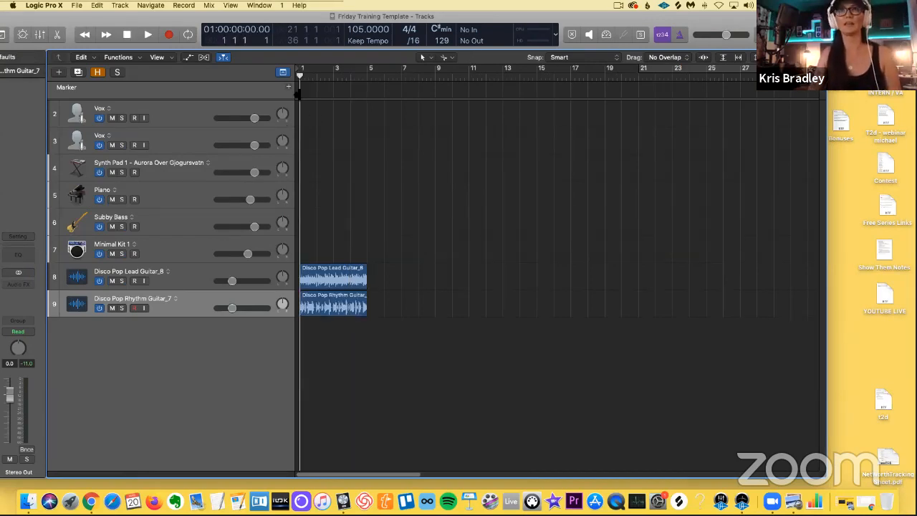
click(288, 87)
key(alt+c)
click(395, 379)
click(392, 370)
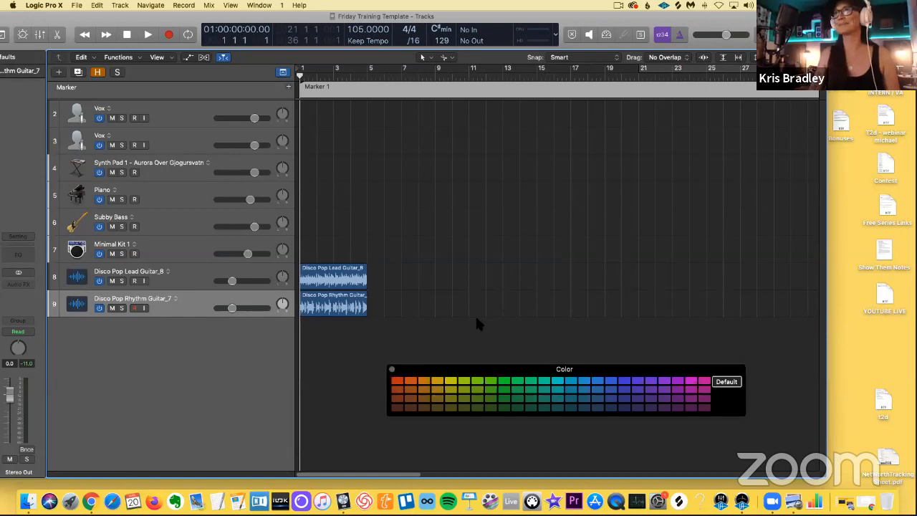
Open the Splice app over the project and search its samples for "snap".
click(678, 6)
drag(372, 36, 281, 117)
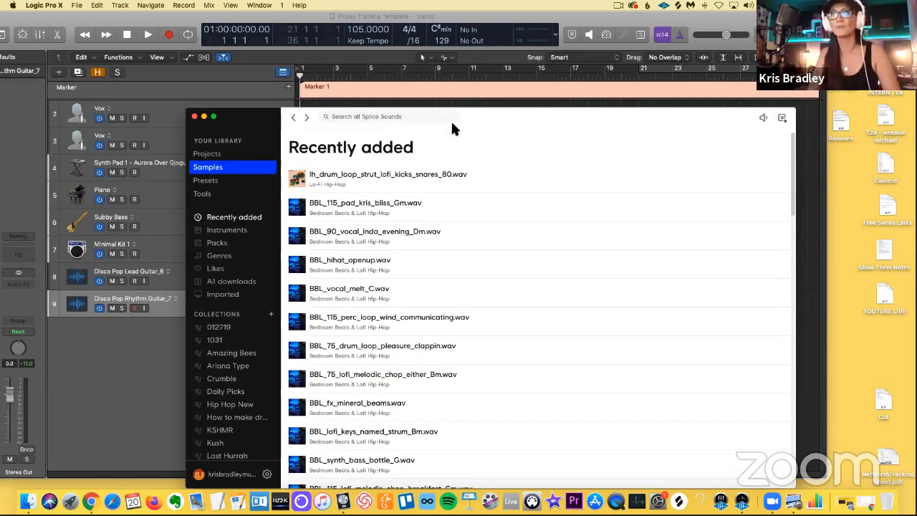
click(385, 119)
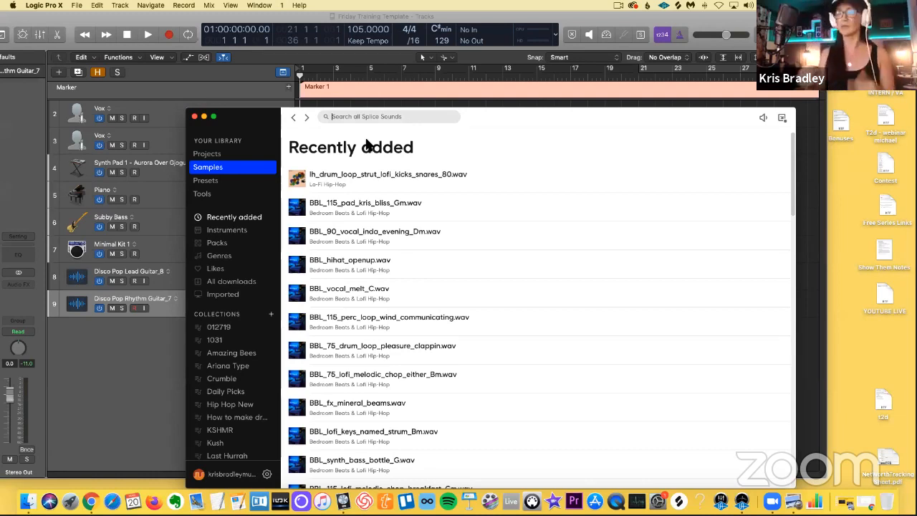
text(snap)
key(Return)
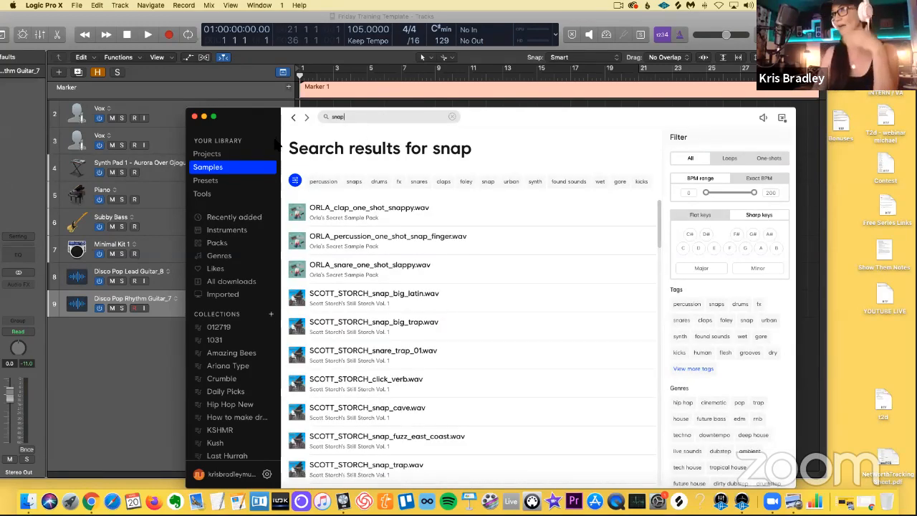
Preview the WONDAGURL_snap_01 sample and place it on a new track below the guitars at beat 2 of bar 1.
scroll(374, 280, down, 1)
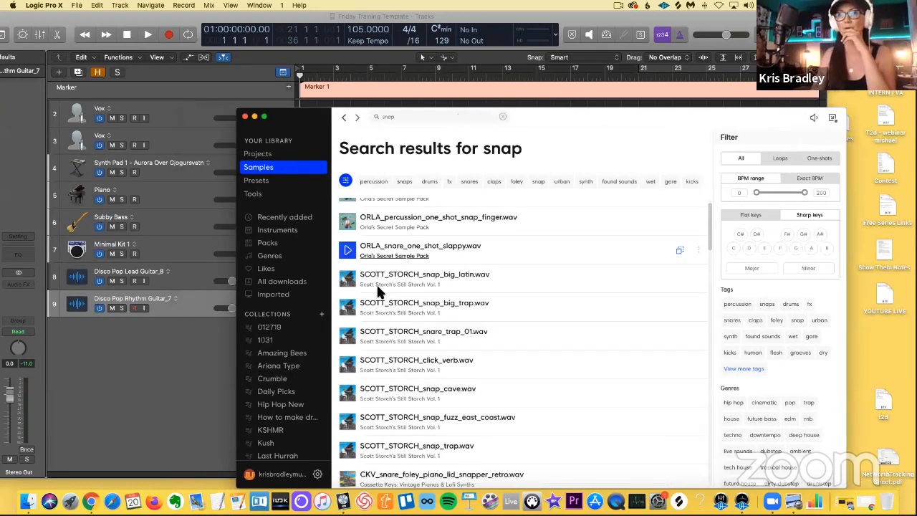
scroll(376, 369, down, 5)
scroll(352, 367, down, 5)
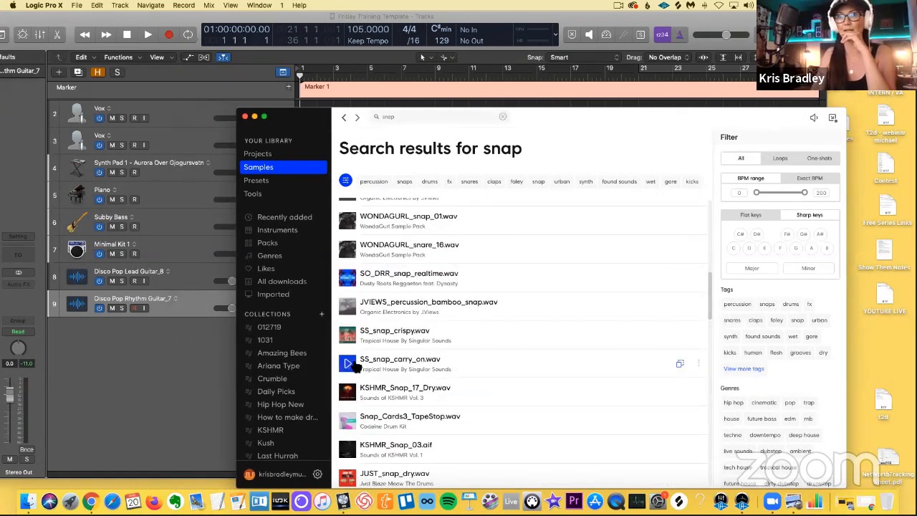
scroll(351, 365, up, 1)
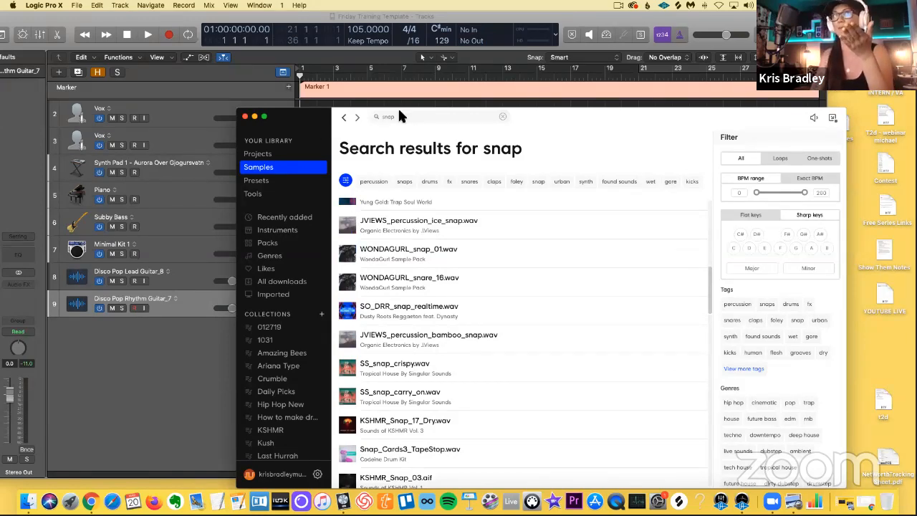
drag(462, 148, 617, 148)
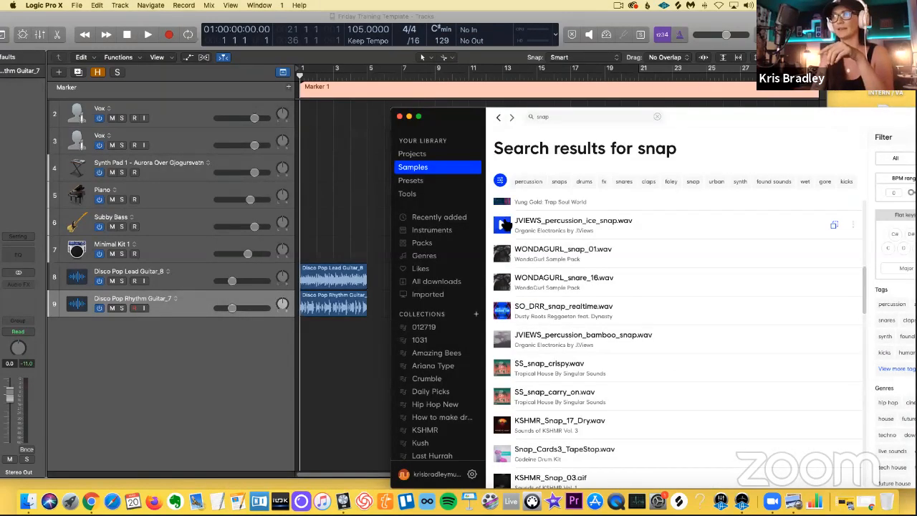
click(502, 253)
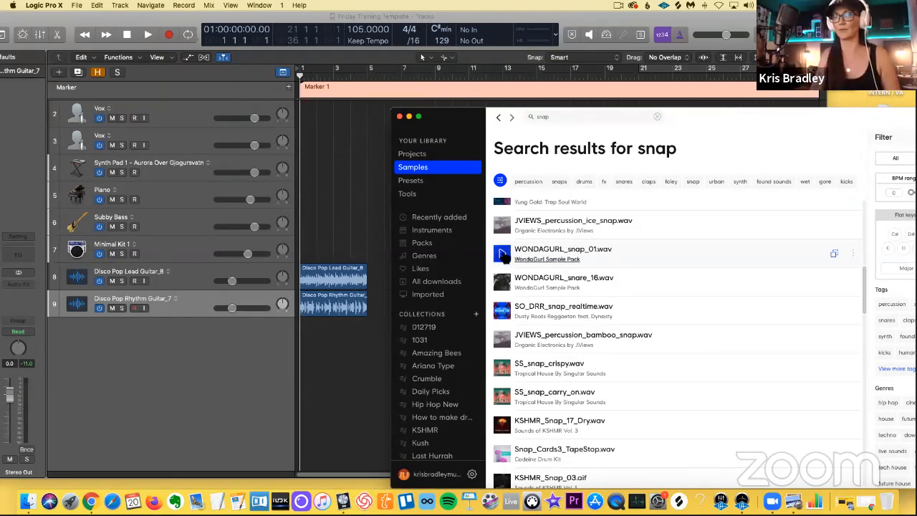
drag(483, 299, 332, 375)
click(333, 372)
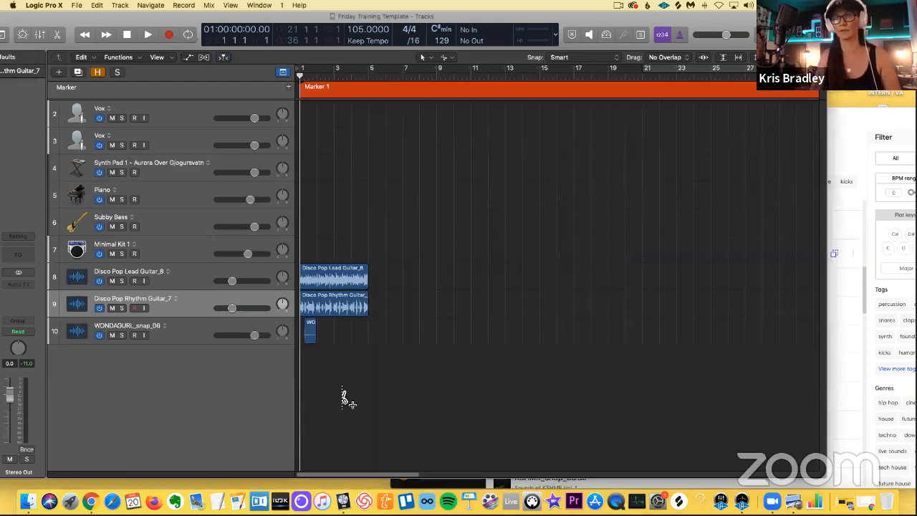
Play the guitar loops together with the snap from the start of the project, checking the snap's timing and level.
key(super+Right)
key(super+Right)
key(super+Right)
key(super+Right)
key(super+Right)
key(super+Right)
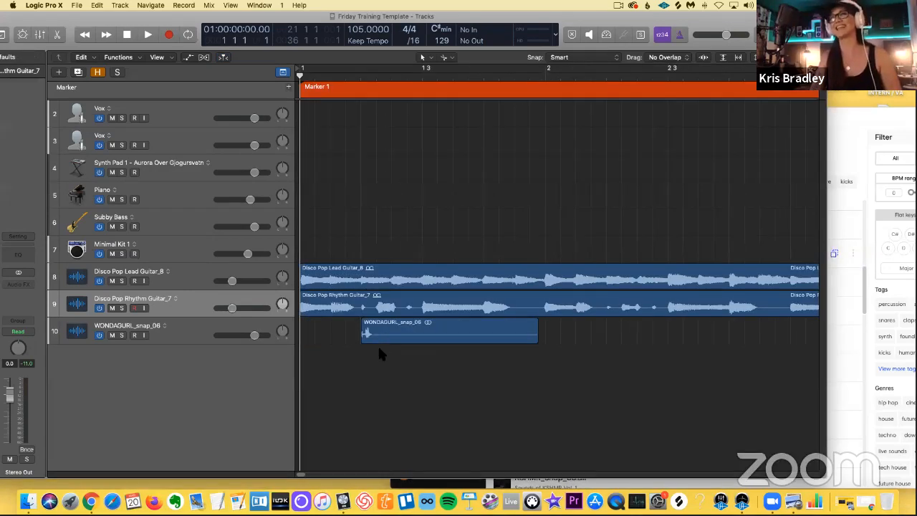
key(super+Left)
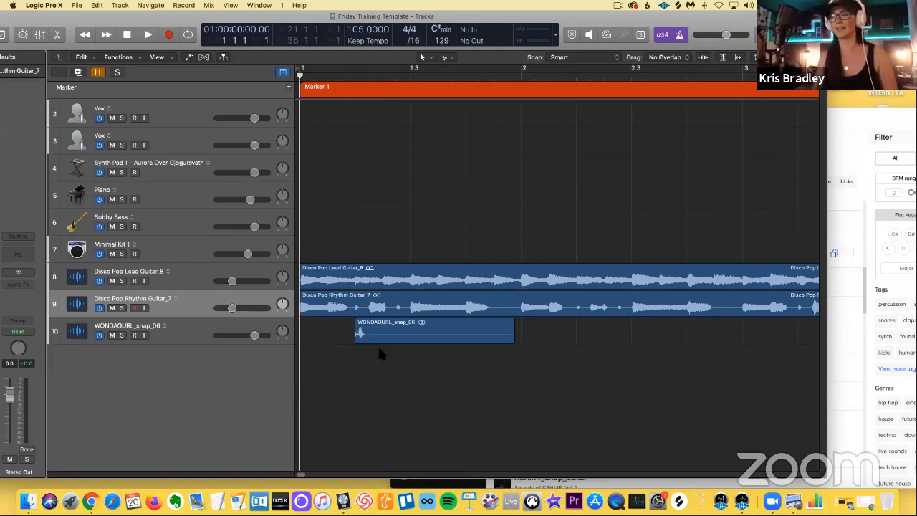
key(super+Left)
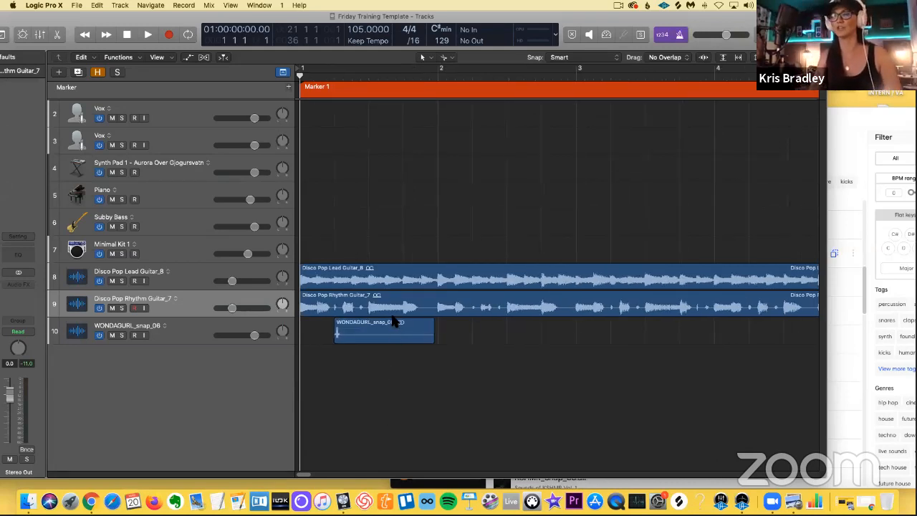
key(space)
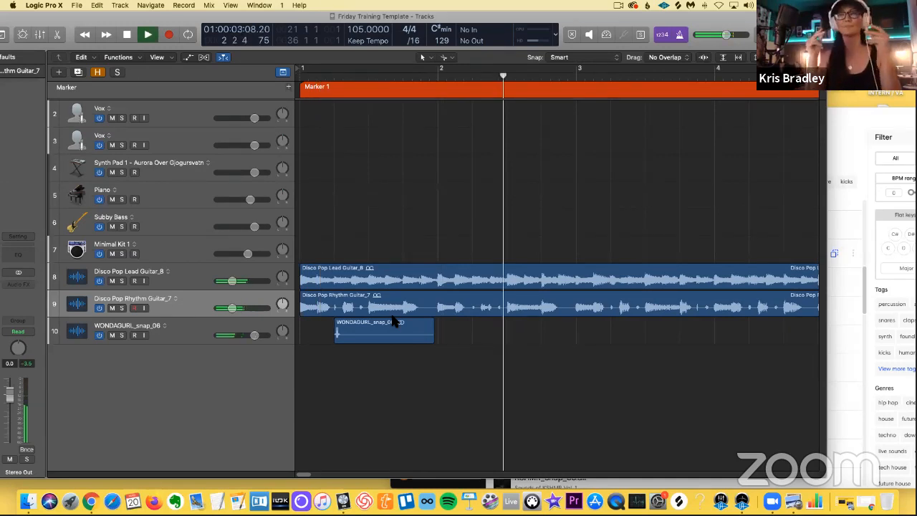
key(space)
Lower the snap track's volume to about the level of the guitar tracks and play from the start.
click(250, 335)
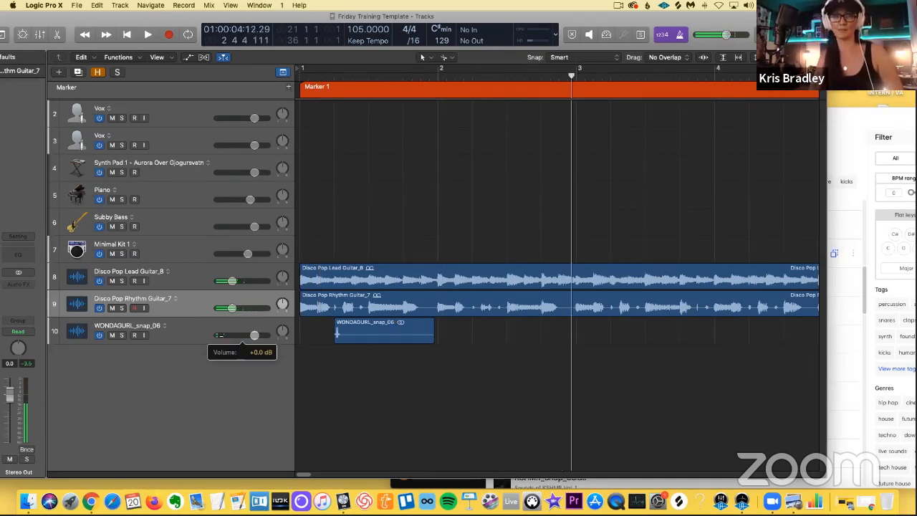
drag(255, 335, 235, 335)
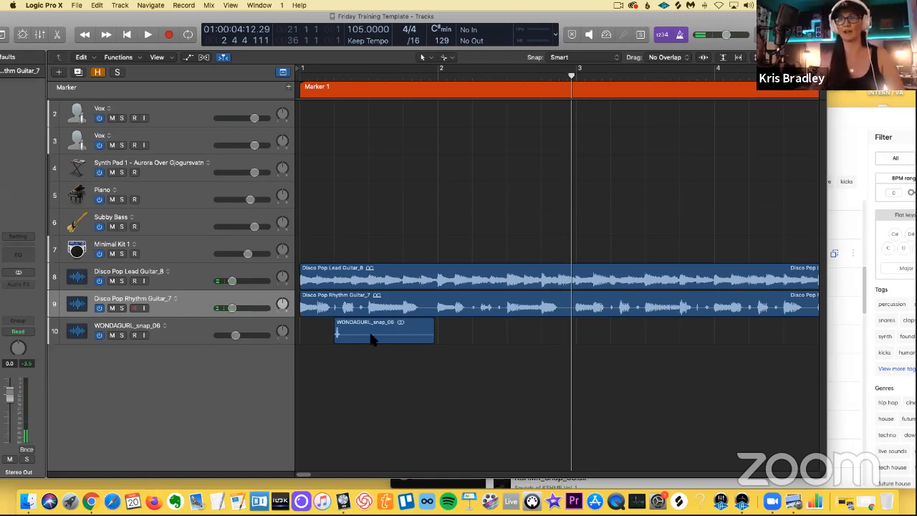
key(Return)
key(space)
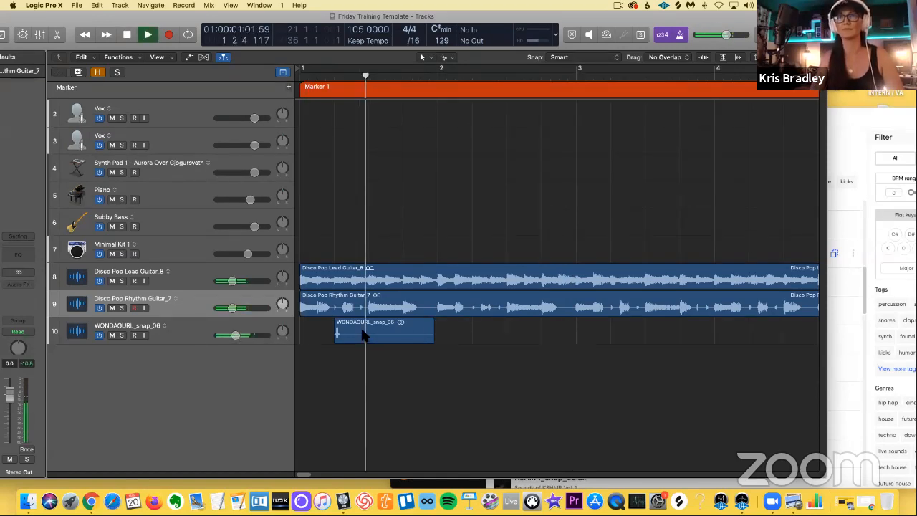
Copy the snap region to every beat 2 and 4 through beat 2 of bar 3 and play from the start.
key(space)
drag(429, 333, 499, 335)
drag(537, 334, 600, 334)
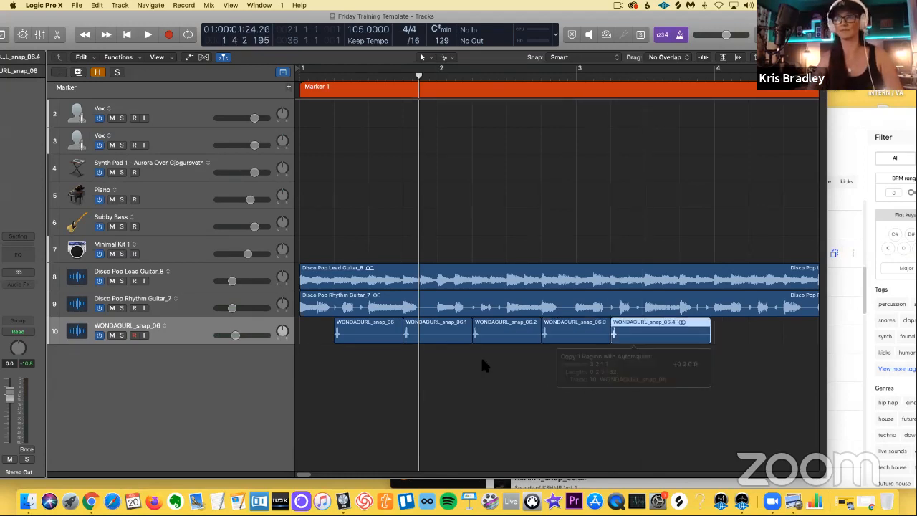
key(super+Left)
key(super+Left)
key(Return)
key(space)
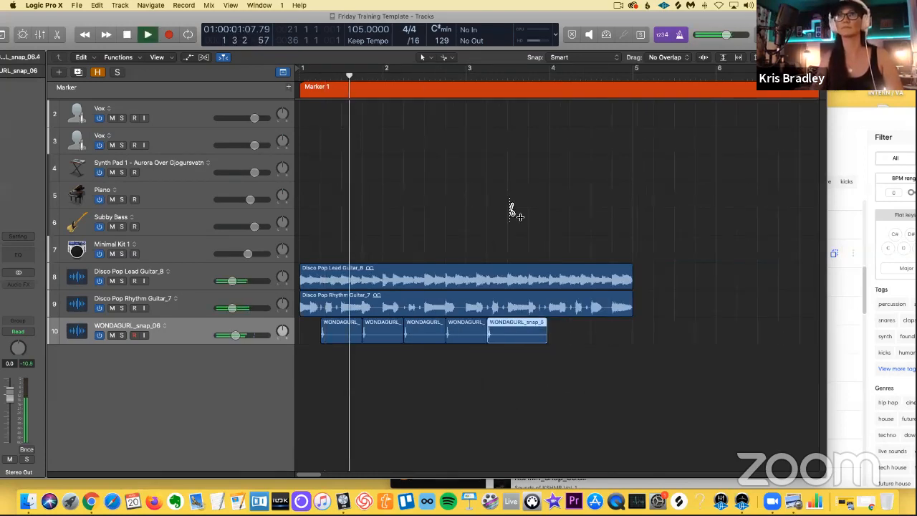
key(super+Left)
key(super+Left)
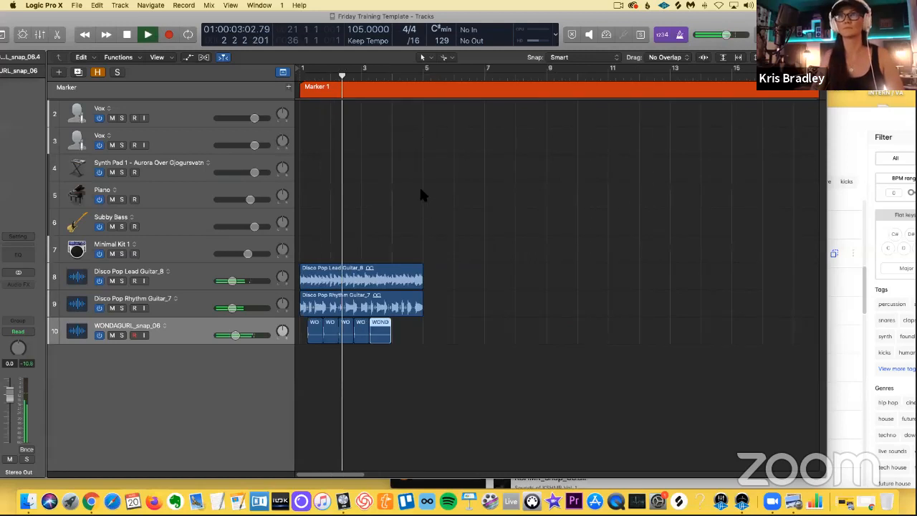
key(super+Right)
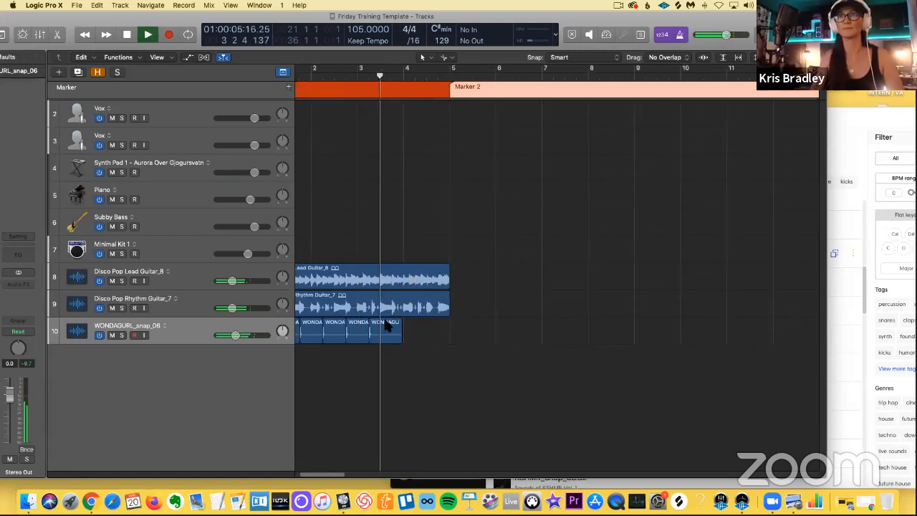
scroll(387, 340, left, 1)
Copy the snap regions onward through beat 4 of bar 4 and trim the final one to end at bar 5.
key(space)
click(406, 331)
shift+click(366, 328)
drag(395, 330, 461, 339)
click(439, 339)
key(space)
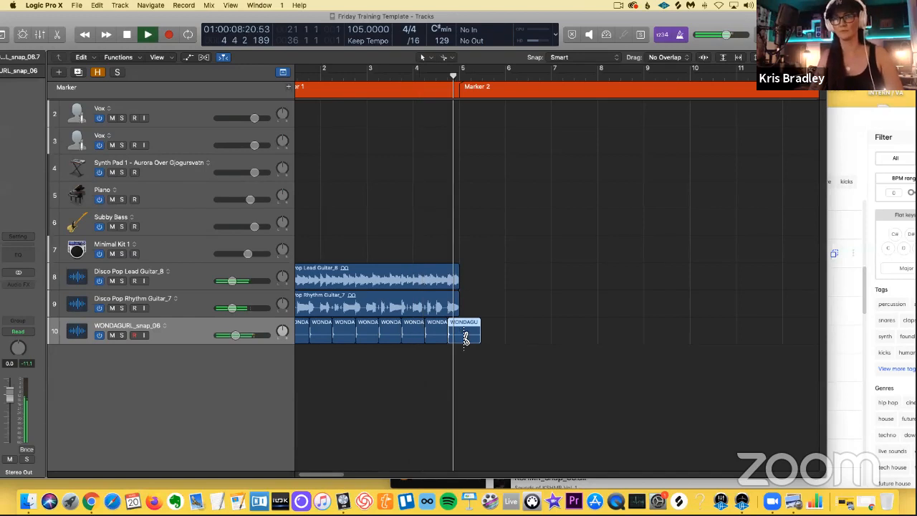
key(space)
click(478, 394)
scroll(477, 394, left, 2)
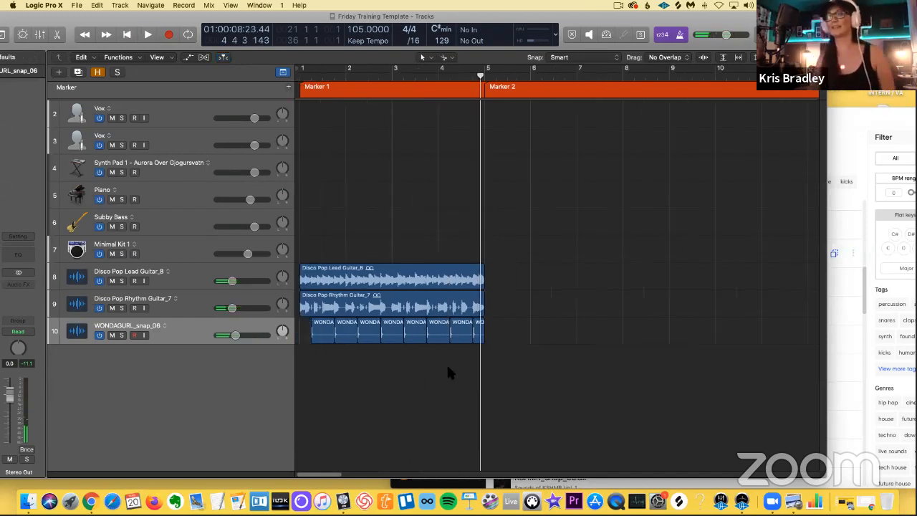
Color the Disco Pop Lead Guitar and Rhythm Guitar tracks' regions green.
click(201, 284)
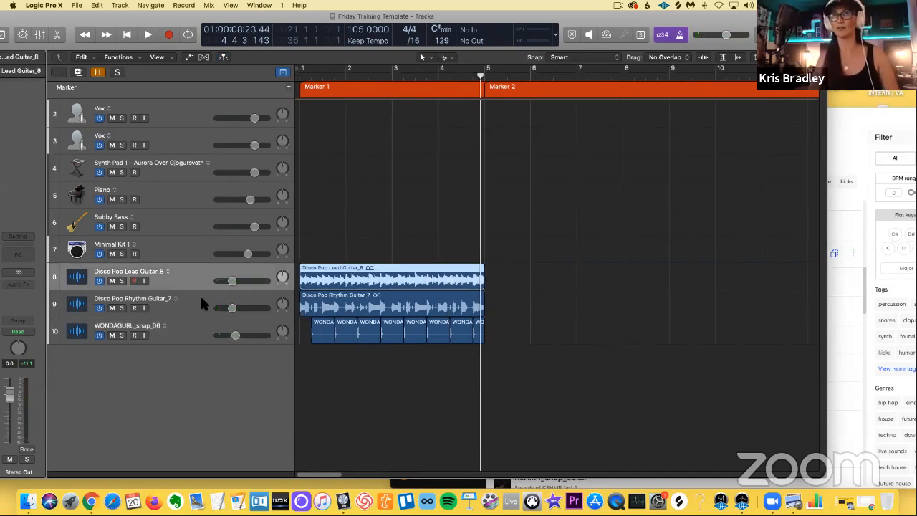
shift+click(203, 301)
key(alt+c)
click(491, 382)
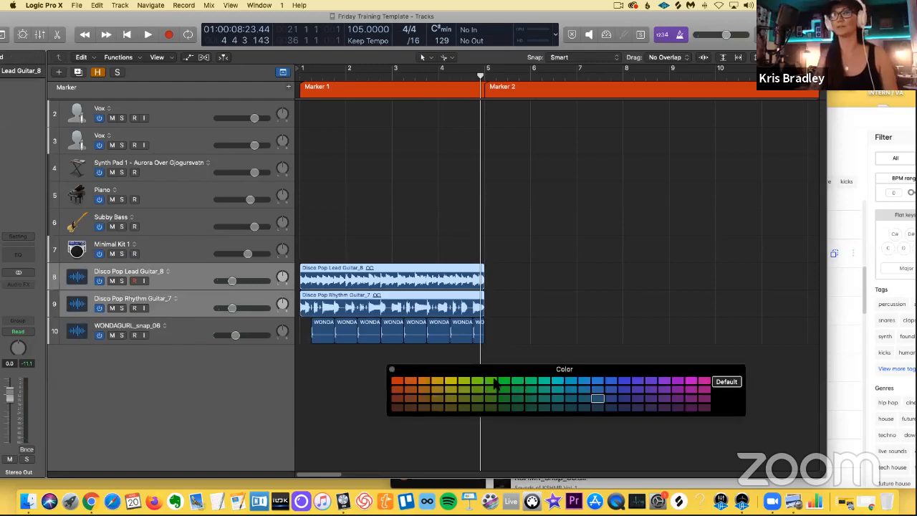
Balance the guitars by raising the lead and lowering the rhythm slightly, and color the snap regions red.
drag(232, 281, 238, 281)
drag(238, 308, 228, 309)
key(Down)
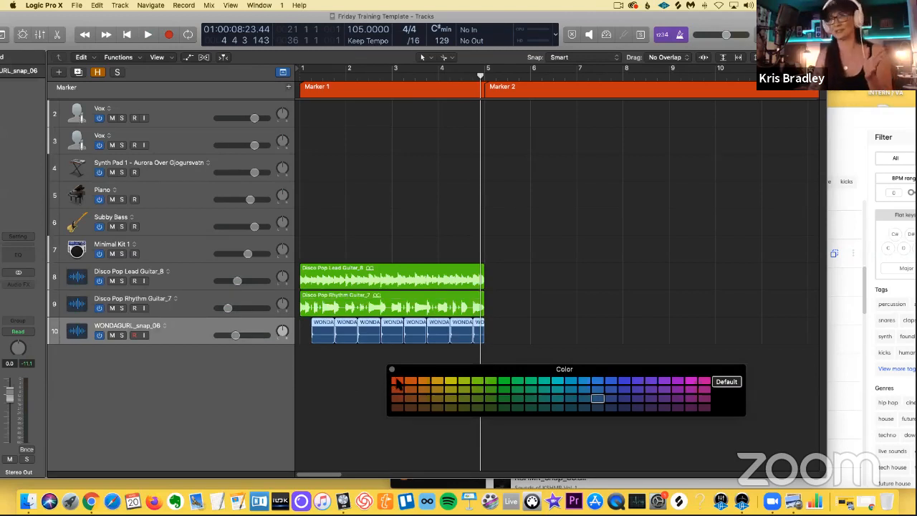
click(396, 381)
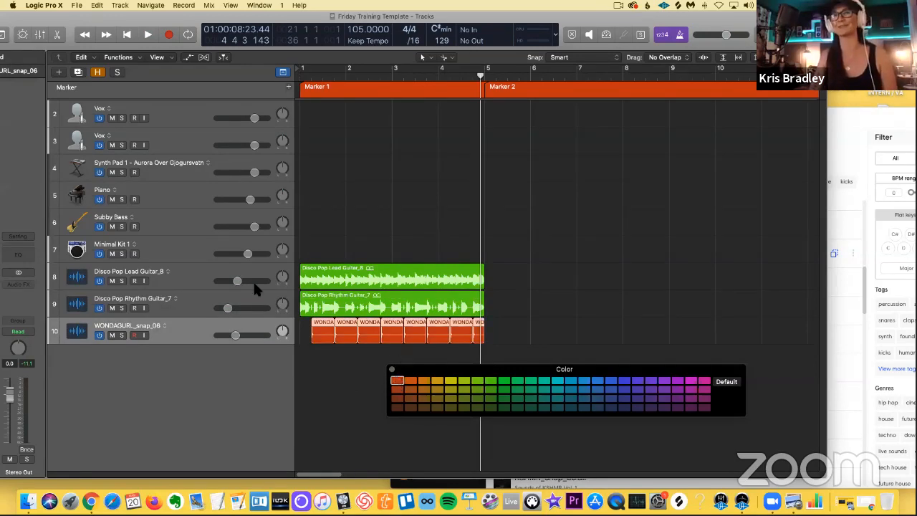
Give the lead and rhythm guitar tracks a red electric guitar icon.
click(76, 278)
shift+click(79, 303)
key(alt+c)
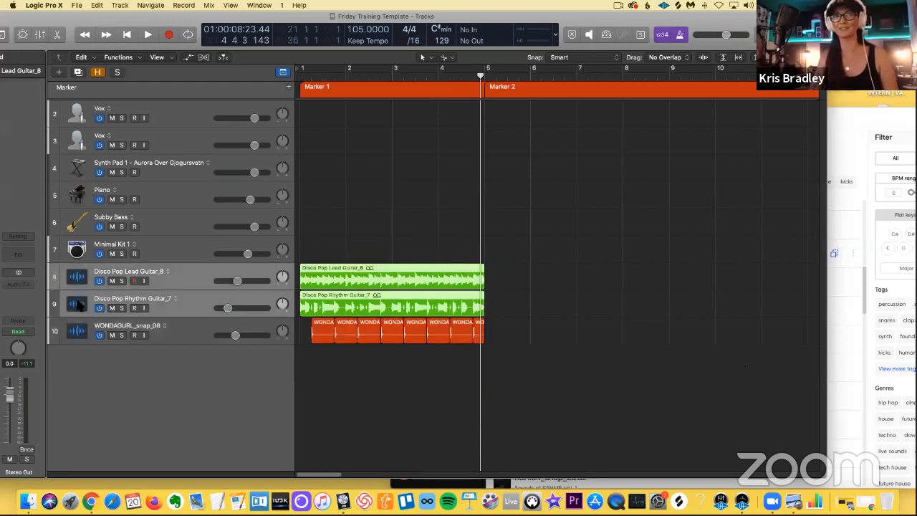
click(78, 304)
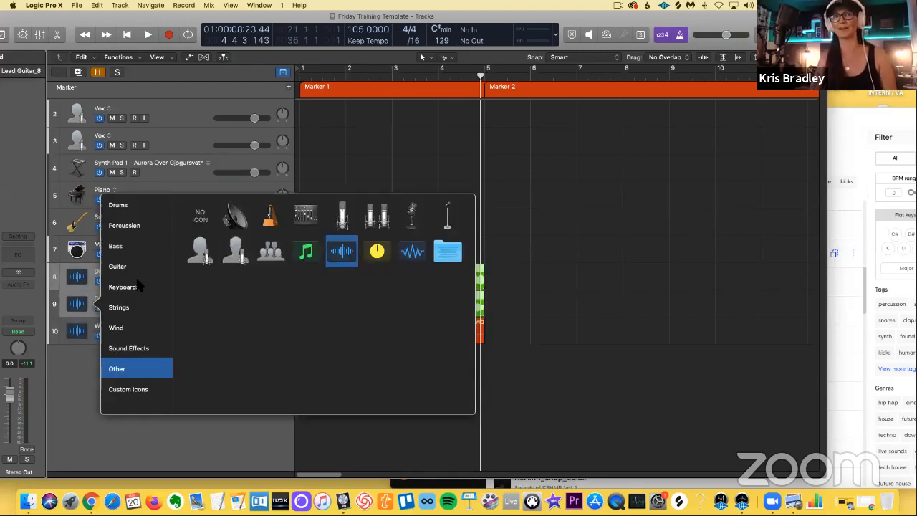
click(129, 266)
click(265, 254)
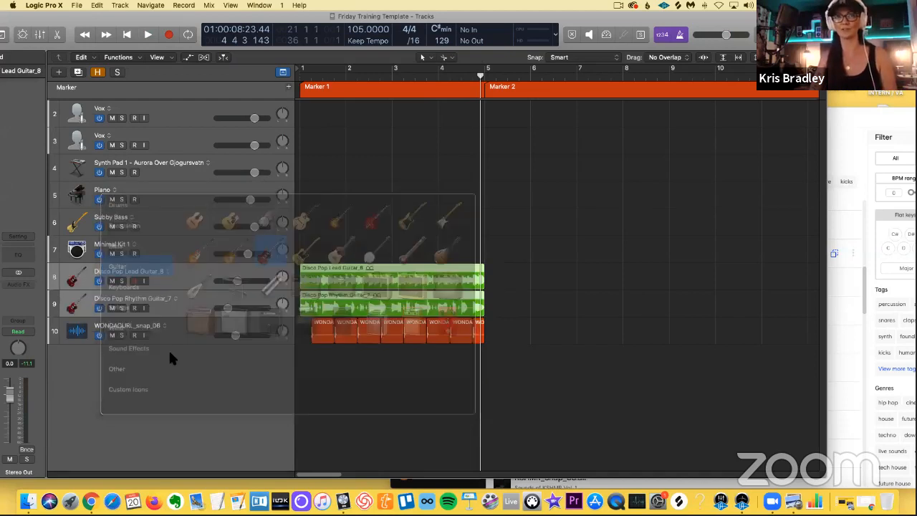
Change the WONDAGURL_snap_06 track's icon to one from the Percussion category and rename the track Snap.
click(182, 325)
click(78, 333)
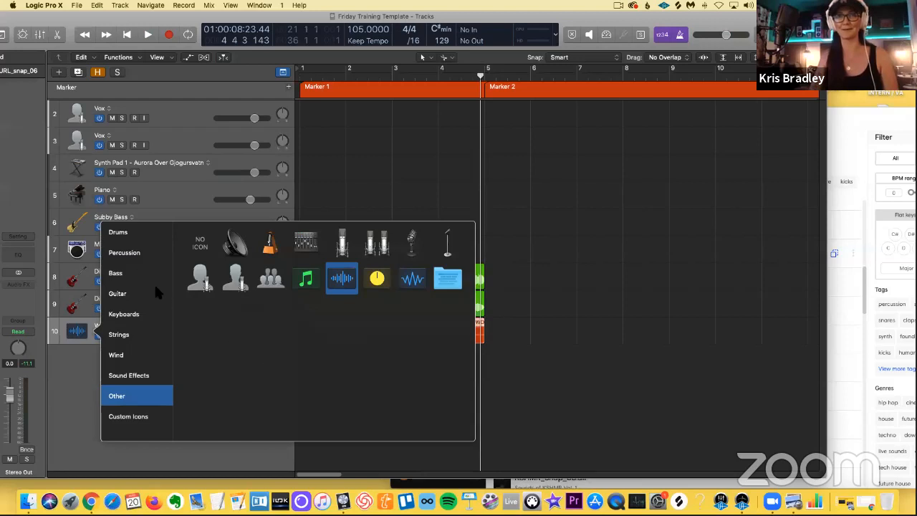
click(125, 252)
click(197, 251)
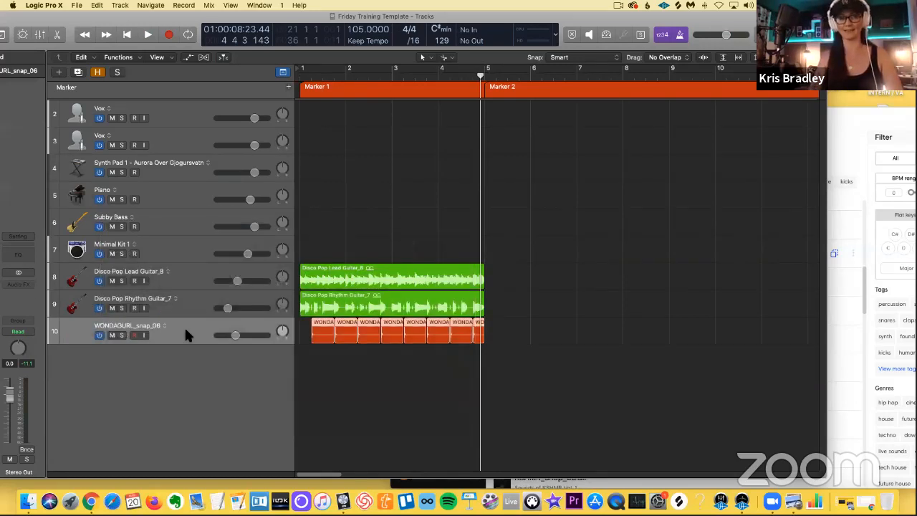
double_click(184, 326)
text(Snap)
key(Return)
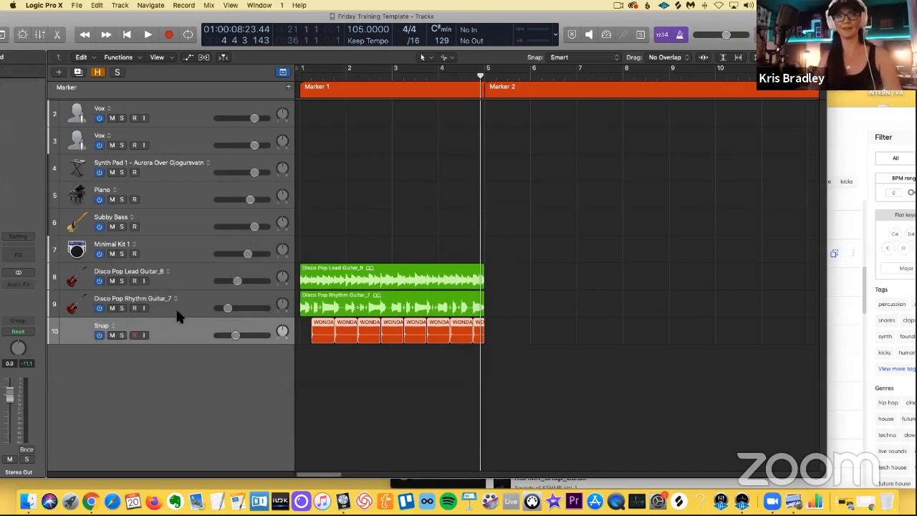
Rename the Disco Pop Lead Guitar_8 track as Lead Guitar and the Disco Pop Rhythm Guitar_7 track as Rhythm.
click(153, 271)
double_click(152, 271)
text(L)
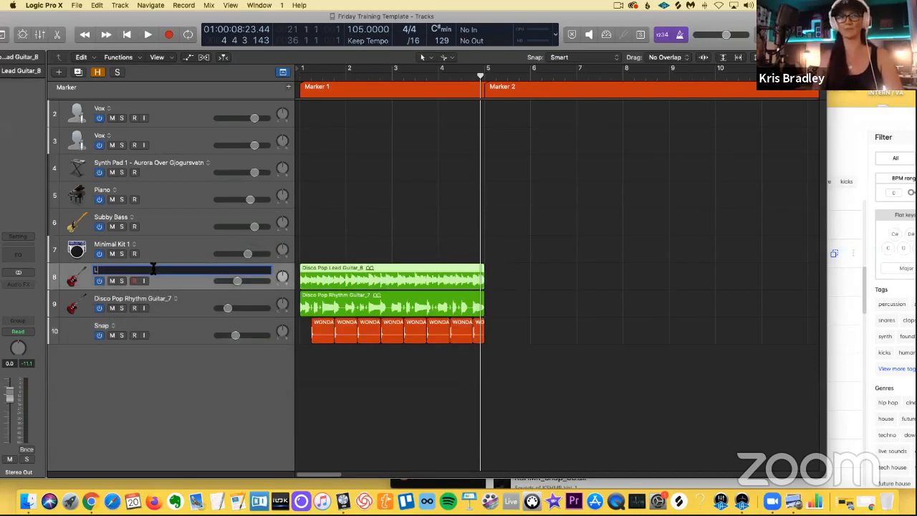
text(ead Guitar)
key(Tab)
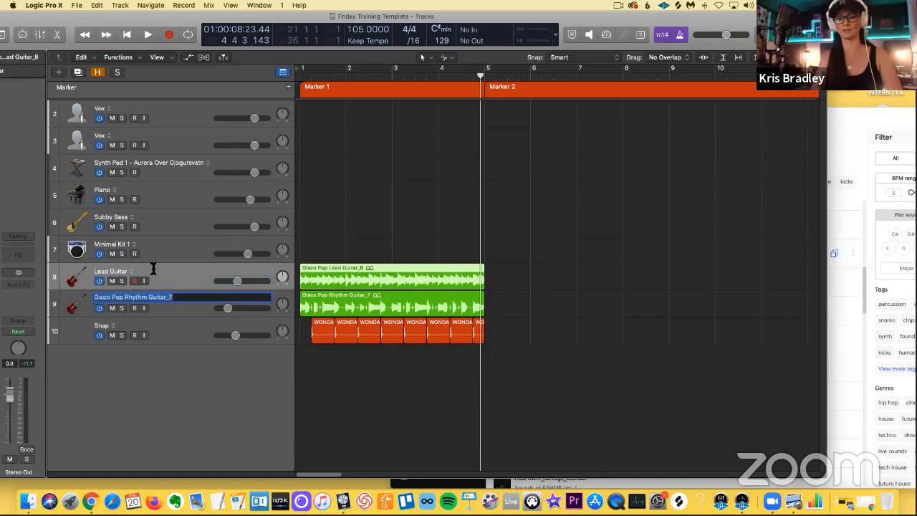
text(Rhythm)
key(Return)
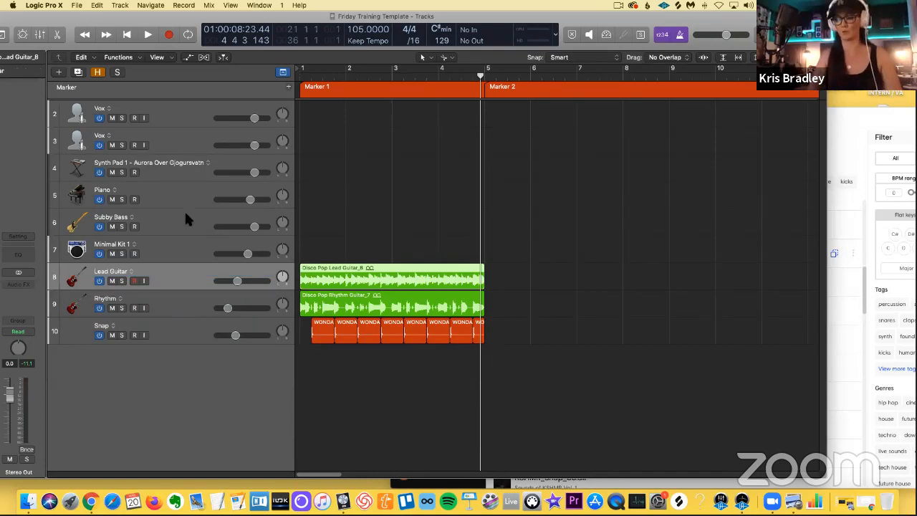
Play the loops from the start and lower the Lead Guitar and Snap volumes slightly.
key(Return)
key(space)
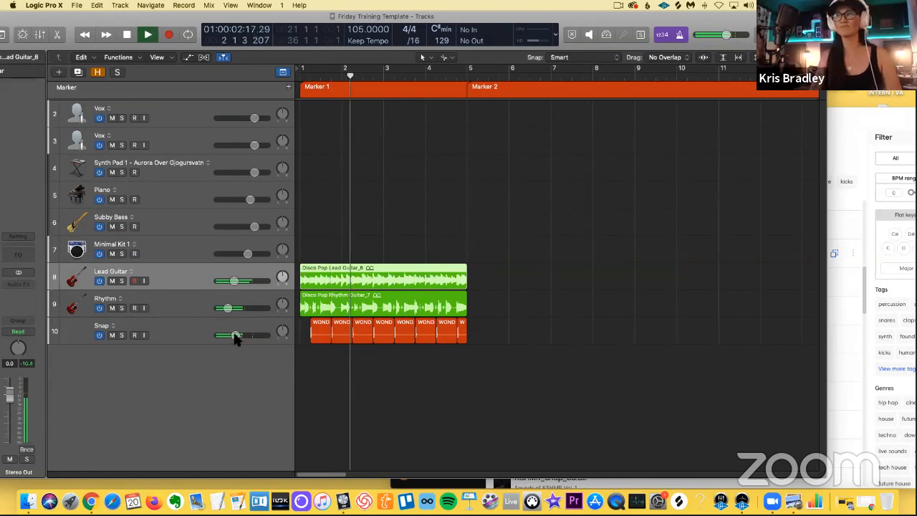
key(space)
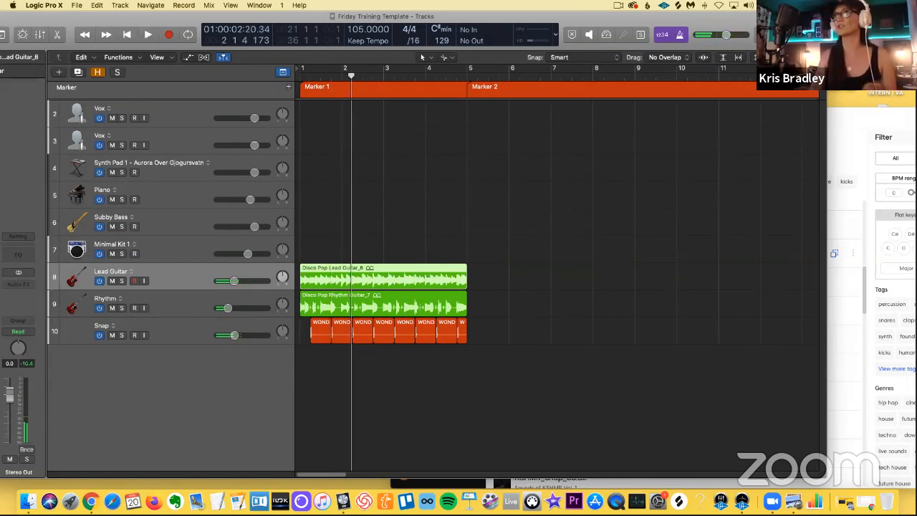
Open the Loop Browser and search its loops for "shaker".
key(o)
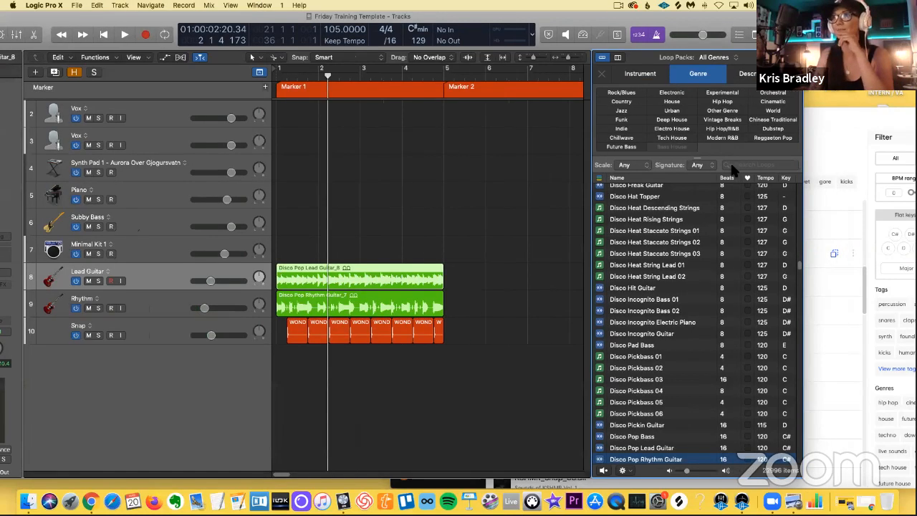
click(732, 166)
text(shaker)
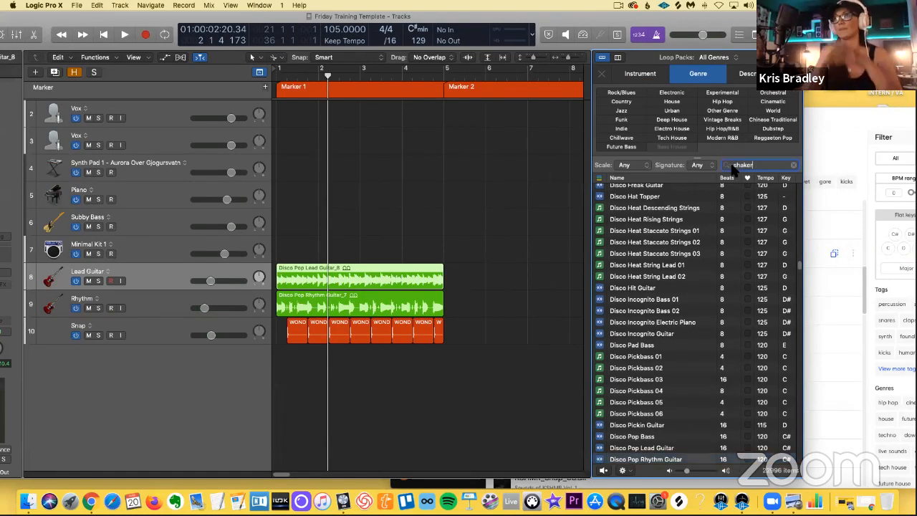
key(Return)
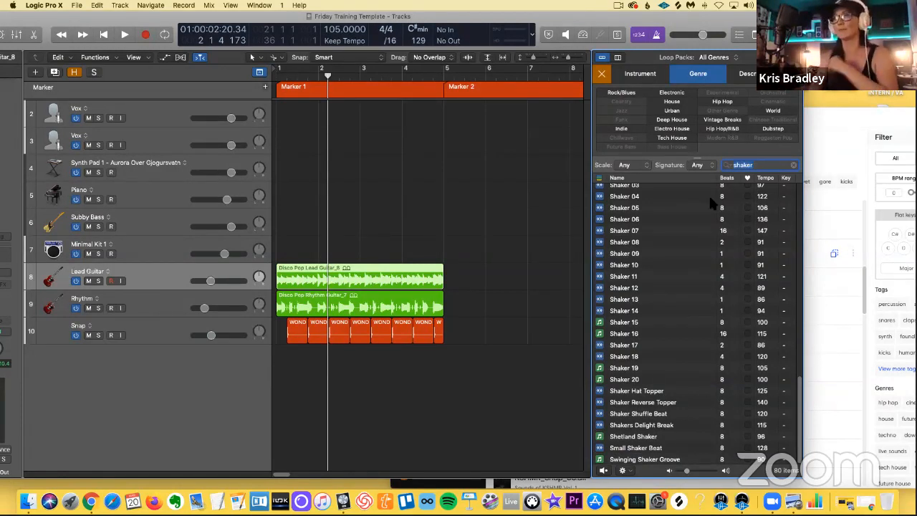
Preview several shaker loops, including Shaker 15 and 16, and place Shaker 15 on a new track below Snap at bar 1.
click(636, 324)
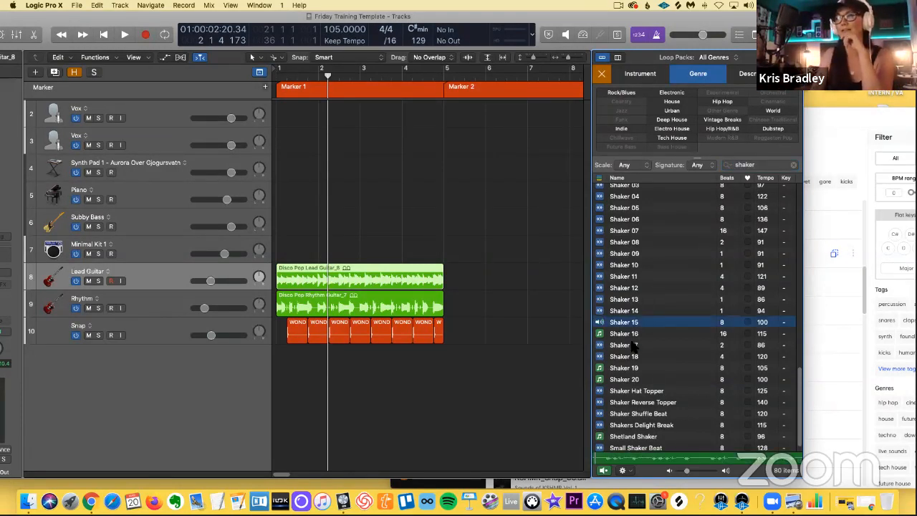
click(635, 346)
click(634, 333)
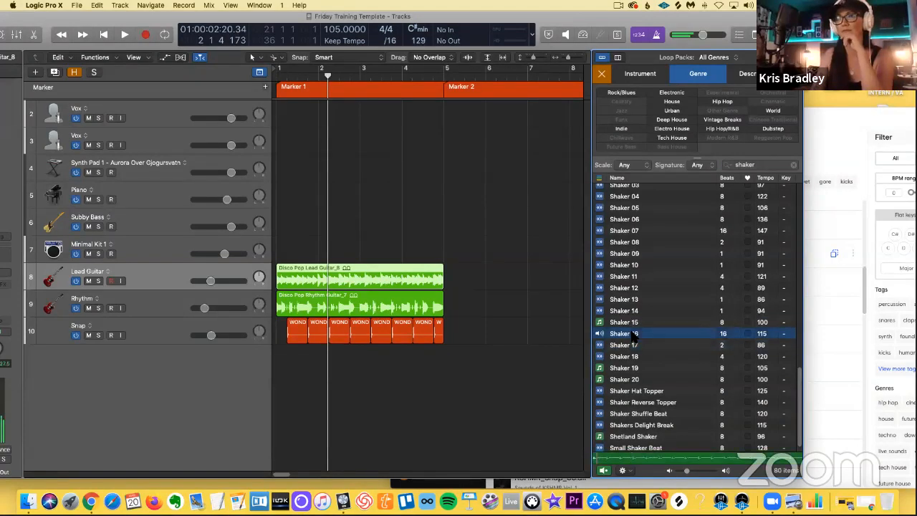
click(633, 323)
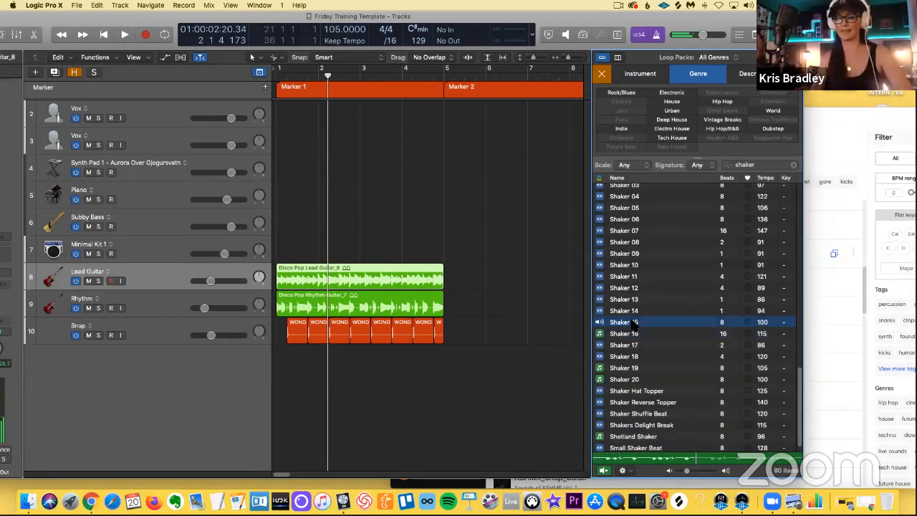
key(space)
drag(625, 322, 313, 389)
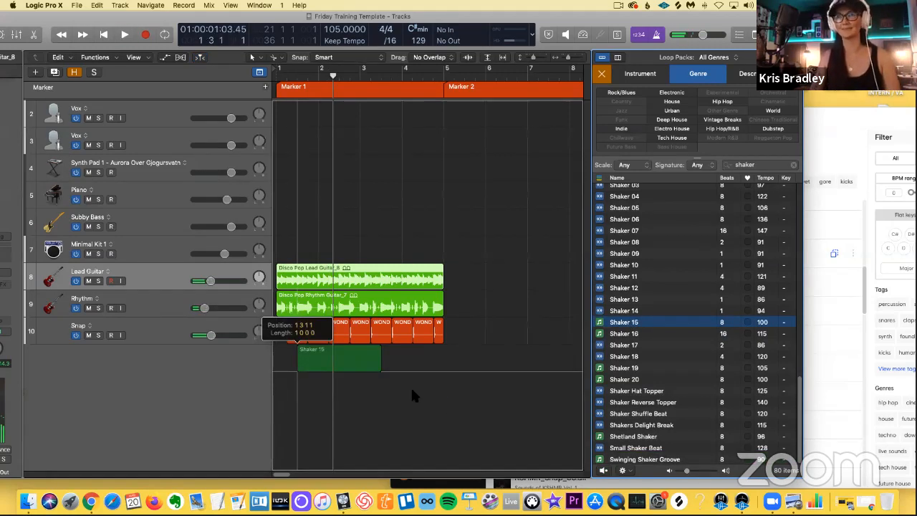
Color the Shaker 15 region orange and repeat it once to fill up to bar 5.
key(alt+c)
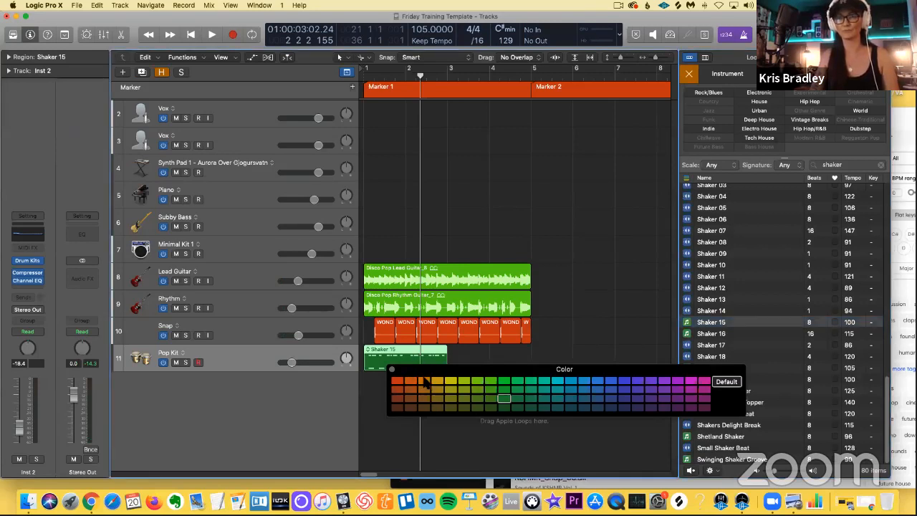
click(425, 382)
key(super+r)
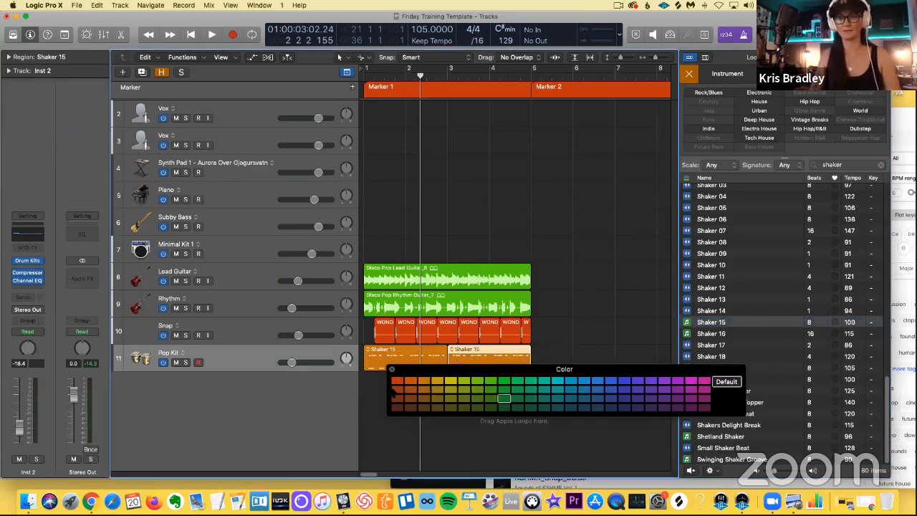
key(alt+c)
Play the arrangement from the start with the shaker and mute the Rhythm track.
key(Return)
key(space)
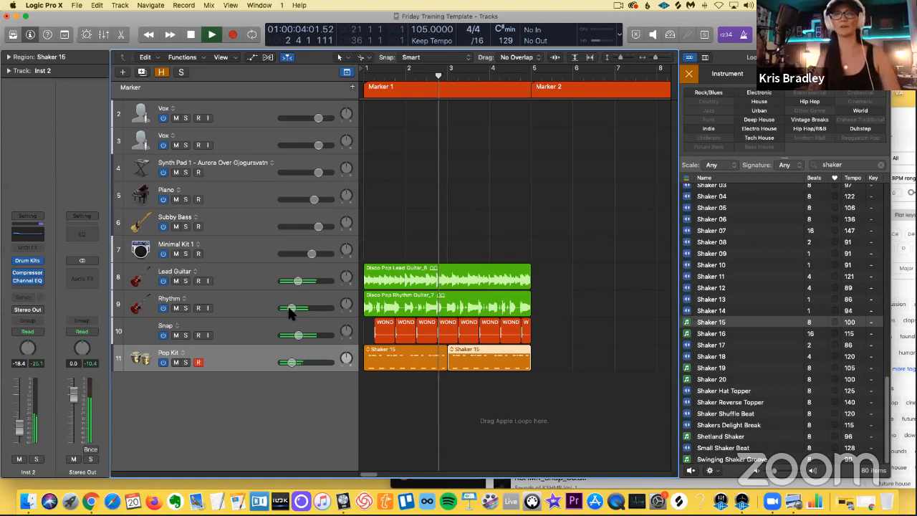
key(space)
Narrow the track header area and close the Loop Browser, with the playhead returned to bar 1.
key(super+Left)
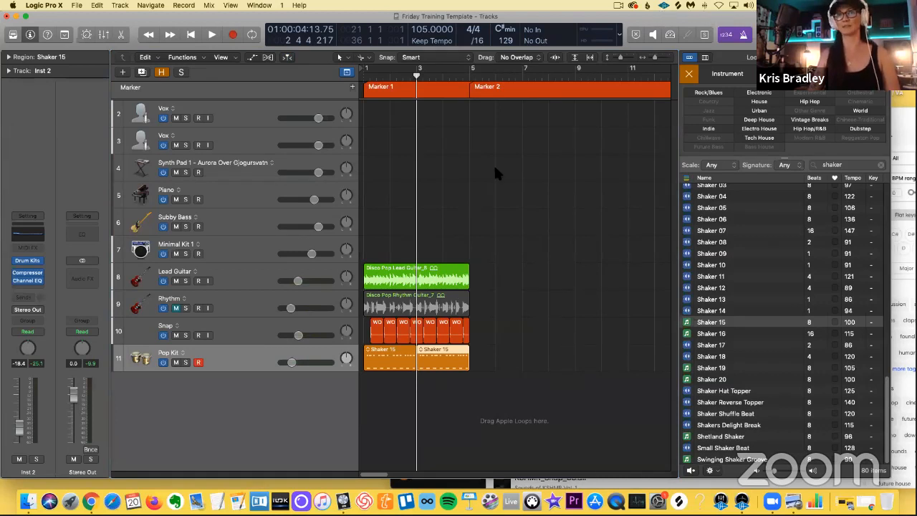
drag(360, 203, 328, 205)
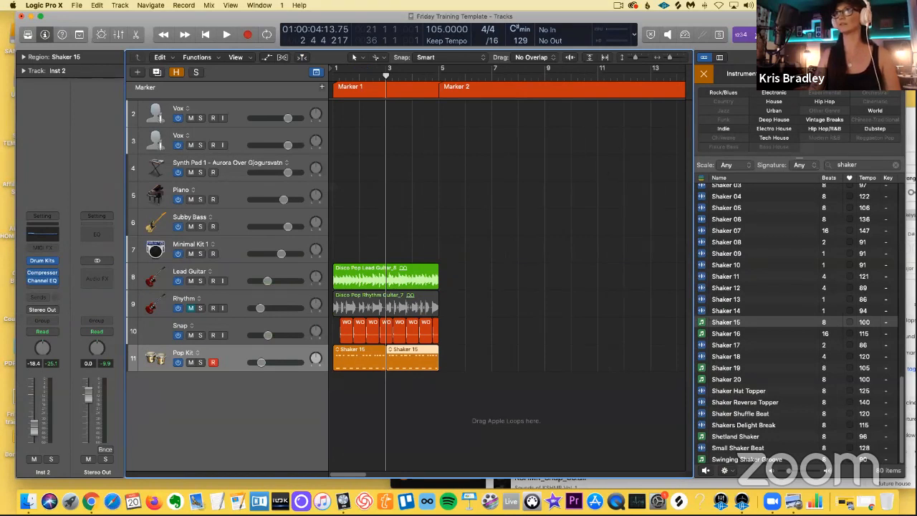
key(o)
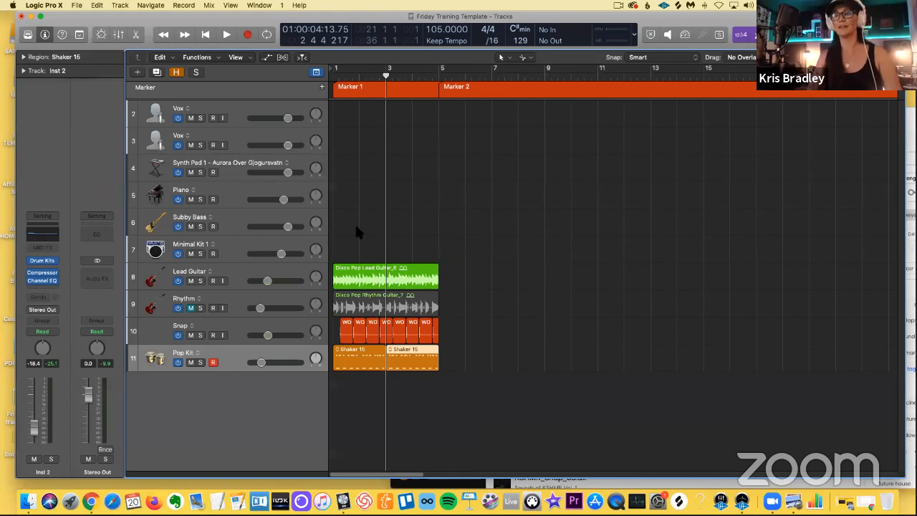
key(super+Up)
key(Return)
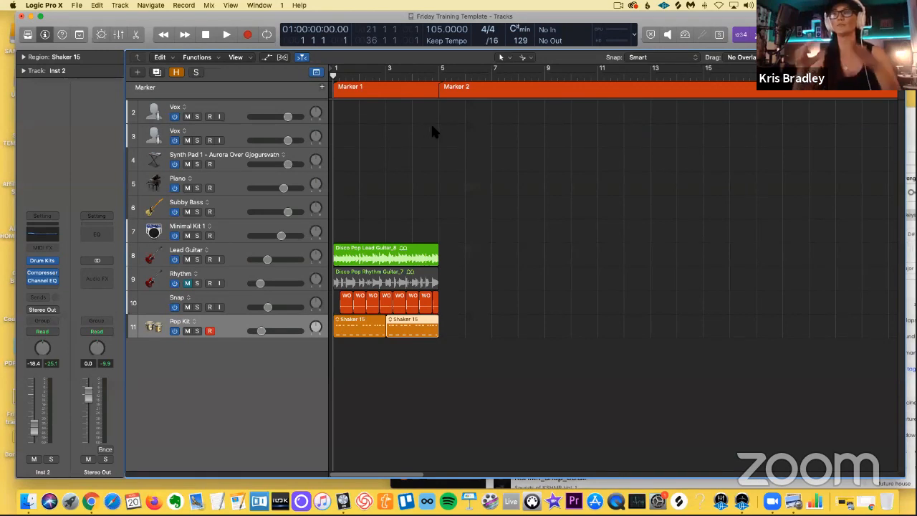
Color the marker that starts at bar 5 yellow.
key(super+Down)
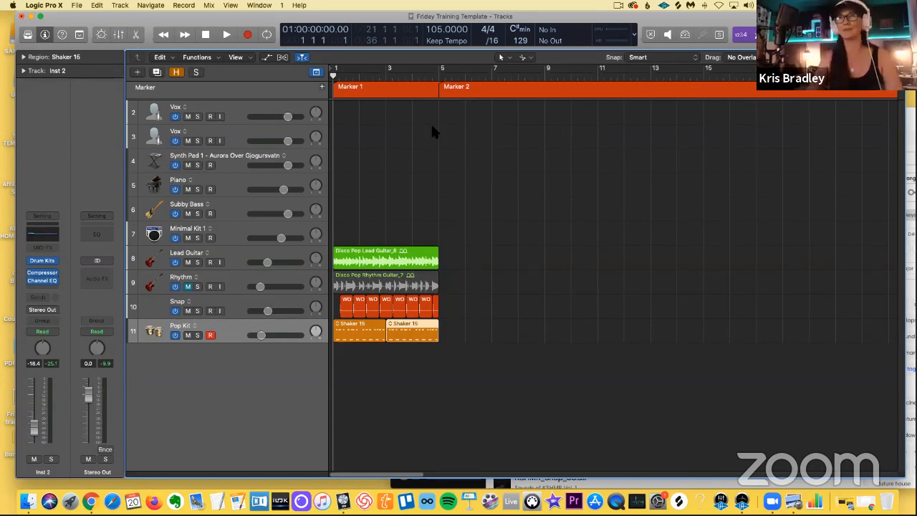
click(462, 91)
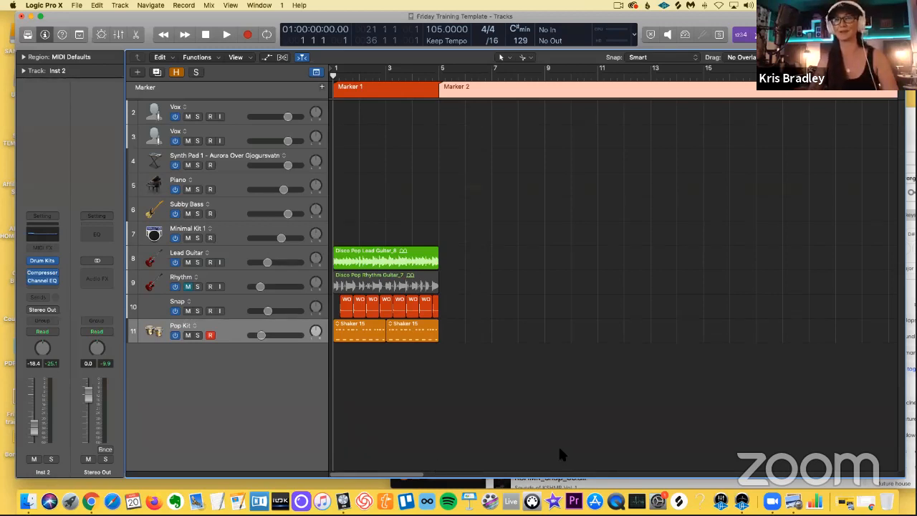
key(alt+c)
click(452, 382)
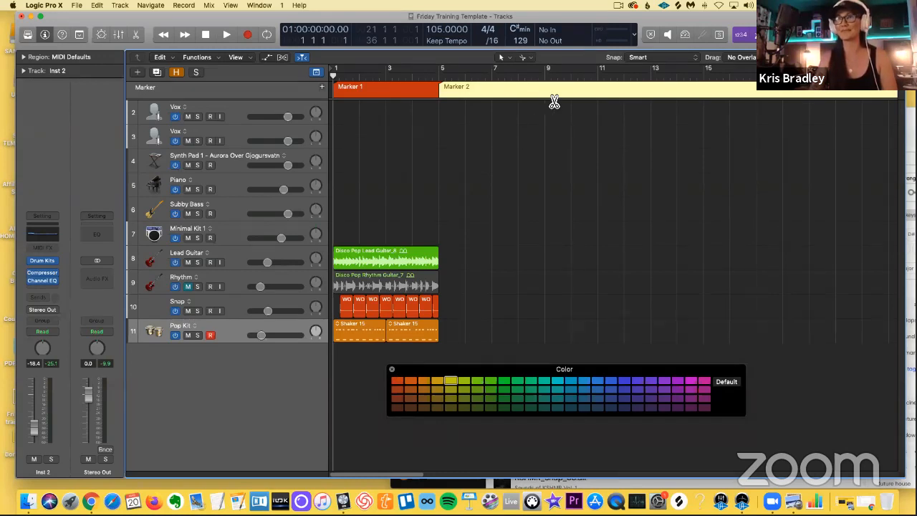
key(alt+c)
Split the yellow marker into four-bar sections at bars 9, 13, 17 and 21.
click(648, 97)
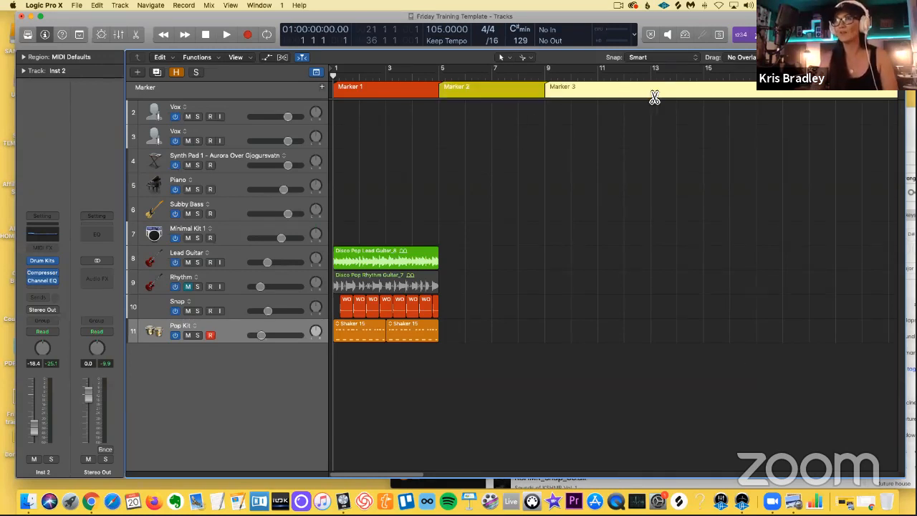
click(737, 95)
click(762, 95)
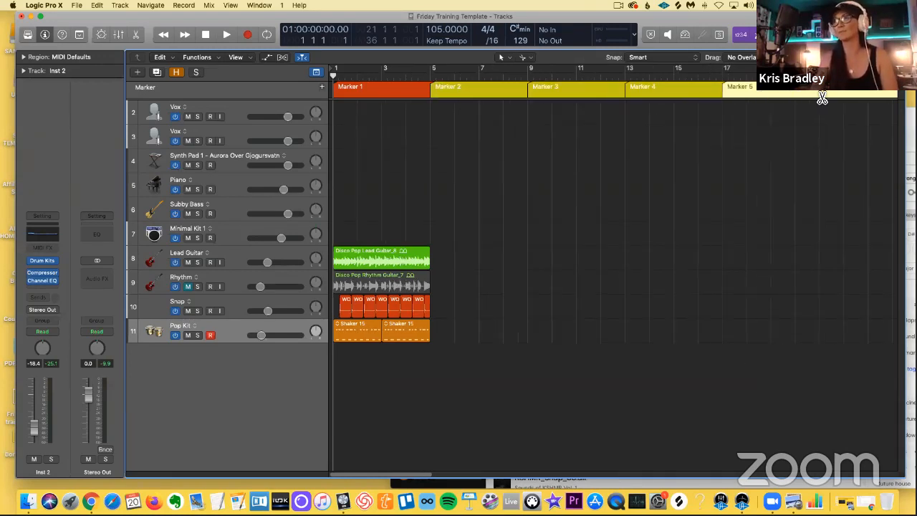
click(821, 96)
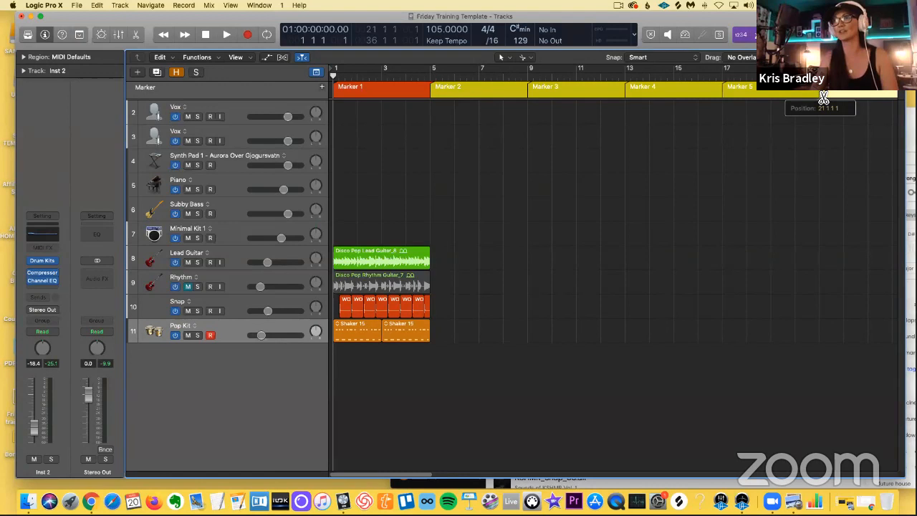
Rename the marker at bar 5 to Verse A.
double_click(484, 95)
text(Vdrse)
key(BackSpace)
key(BackSpace)
key(BackSpace)
key(BackSpace)
text(erse A)
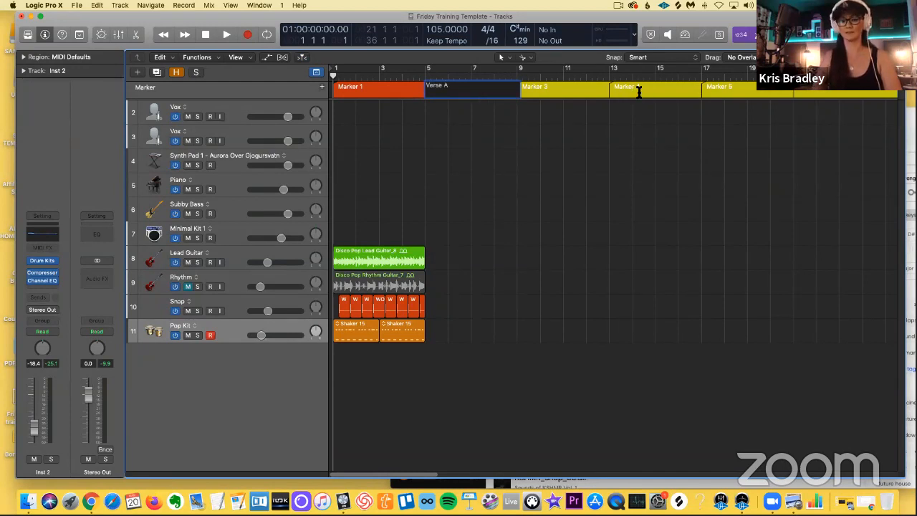
Rename the marker at bar 13 to Verse B.
double_click(639, 91)
text(Vere)
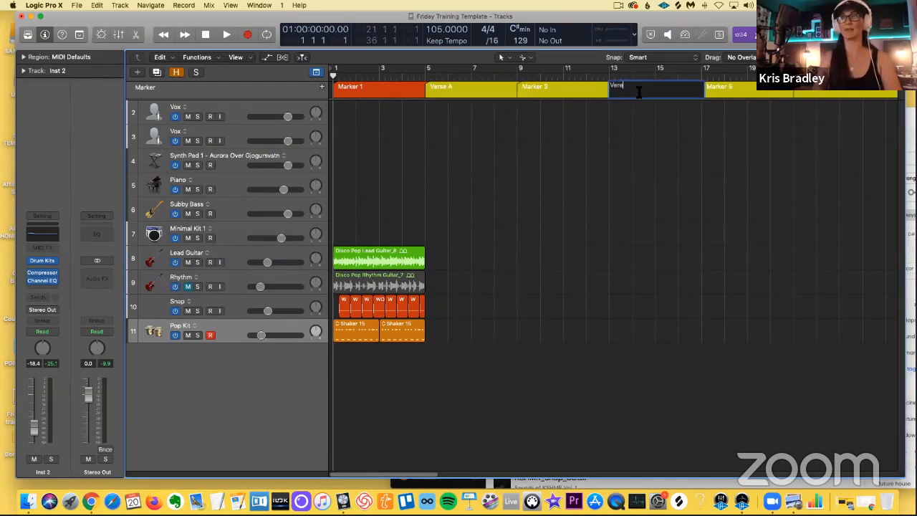
key(BackSpace)
text(se B)
key(Return)
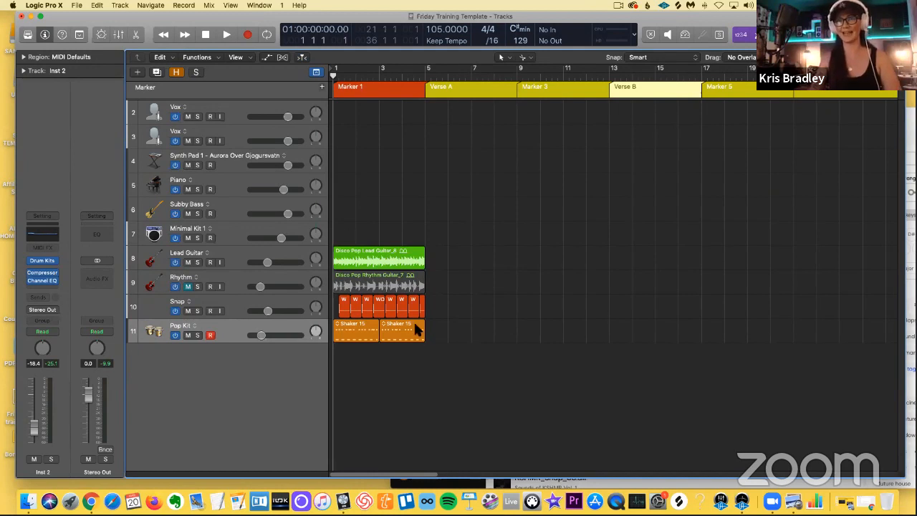
Select all regions in bars 1 to 5 and repeat them four times up to bar 21.
key(super+a)
key(super+r)
key(super+r)
key(super+r)
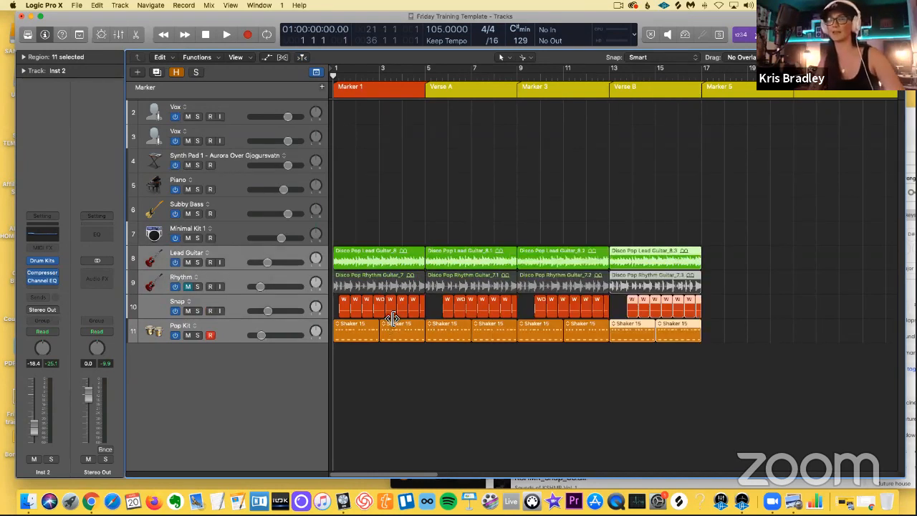
key(super+r)
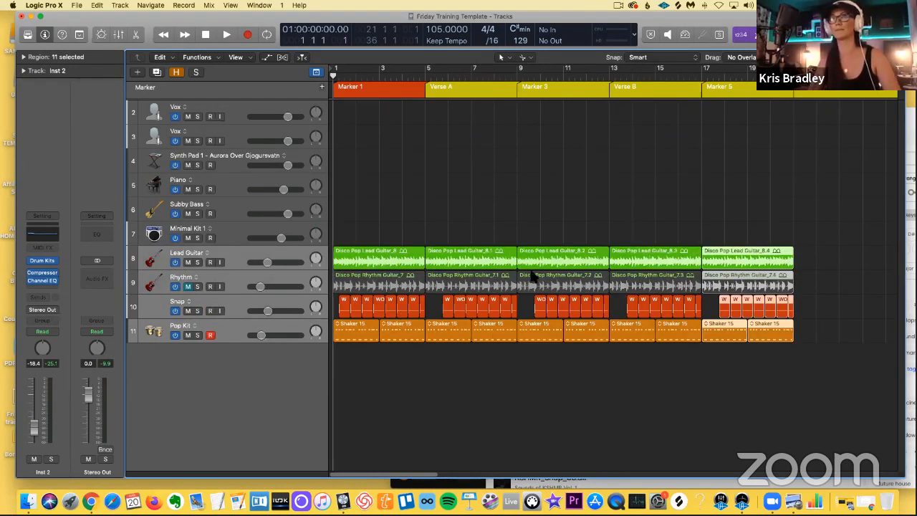
scroll(595, 214, down, 1)
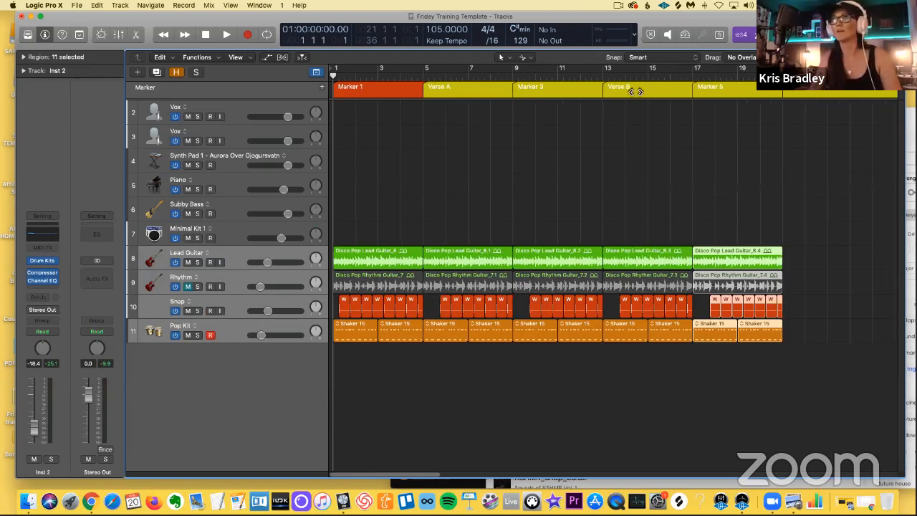
Color the marker from bar 21 blue and repeat the regions of bars 13 to 21 up to bar 37.
click(667, 401)
scroll(667, 401, down, 3)
key(alt+c)
drag(506, 227, 618, 357)
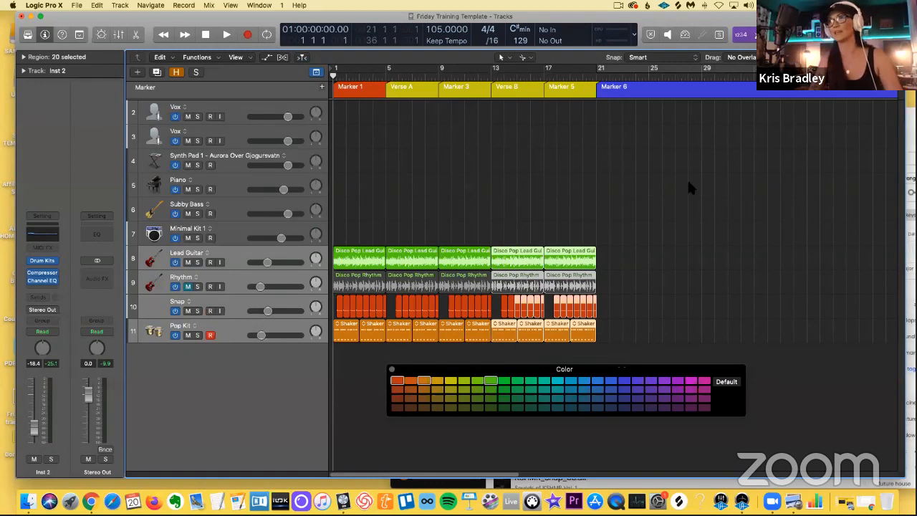
key(super+r)
Split the blue marker into sections at bars 25, 29, 33 and 37.
click(808, 96)
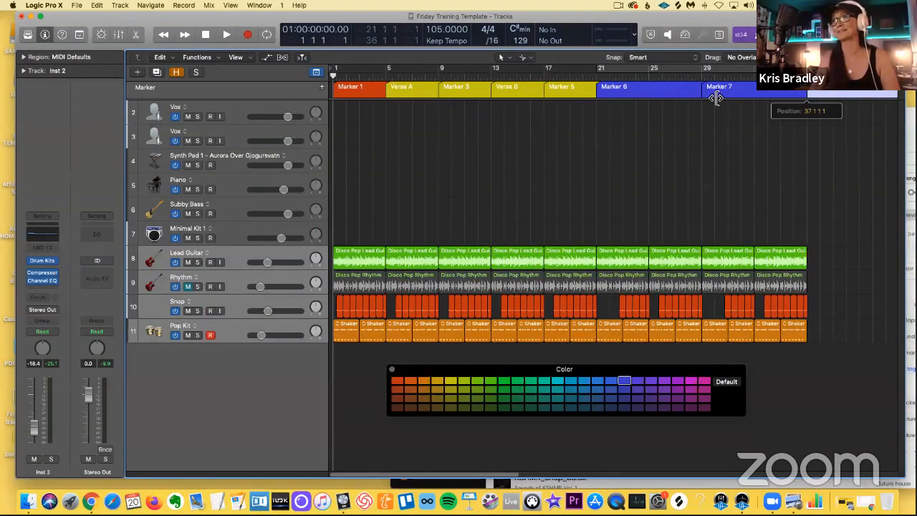
click(655, 96)
click(755, 95)
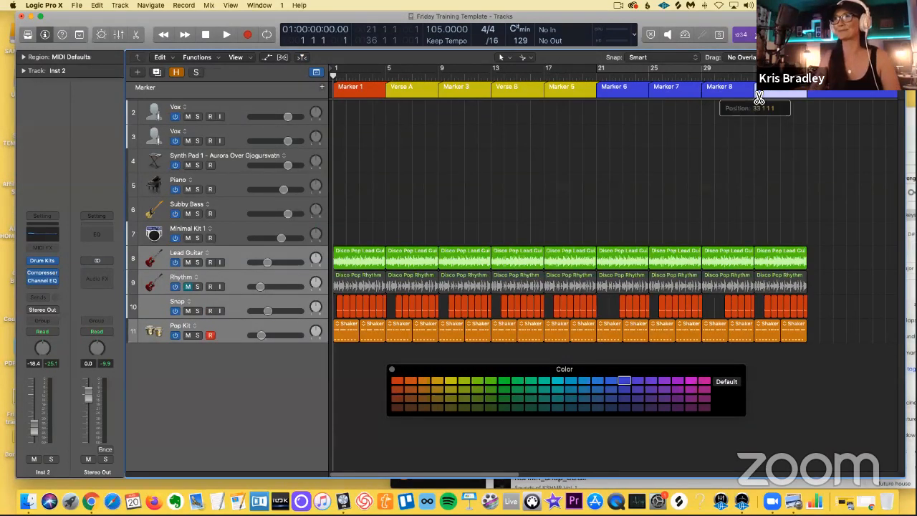
key(super)
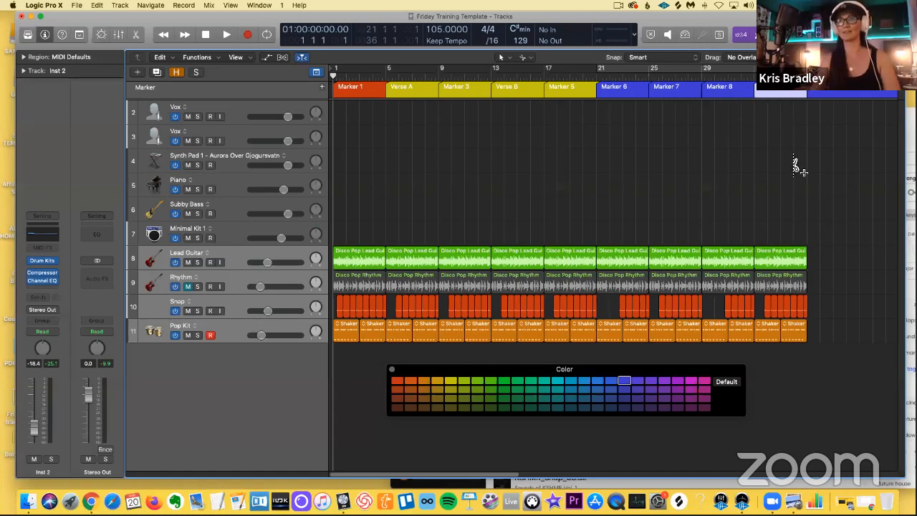
Mute the two Shaker 15 regions in bars 1 to 5 with the Mute tool.
key(super+Left)
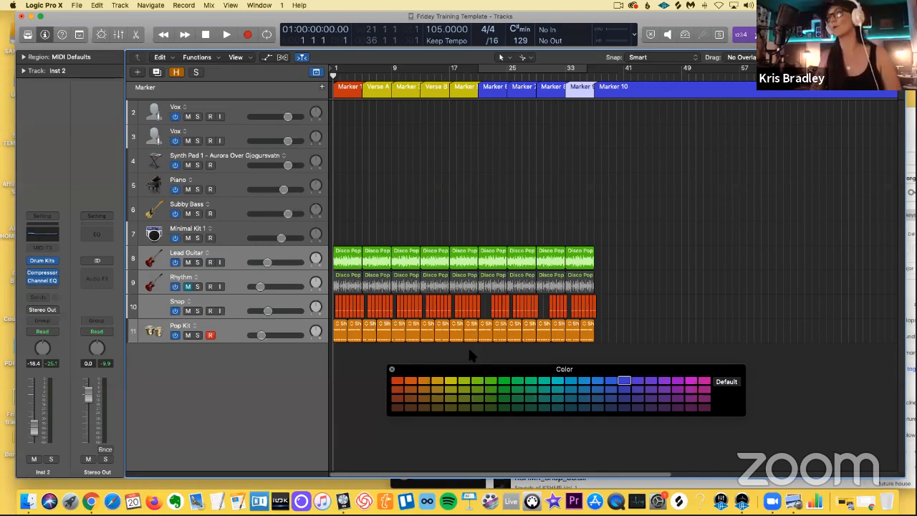
key(super+Right)
key(super+Right)
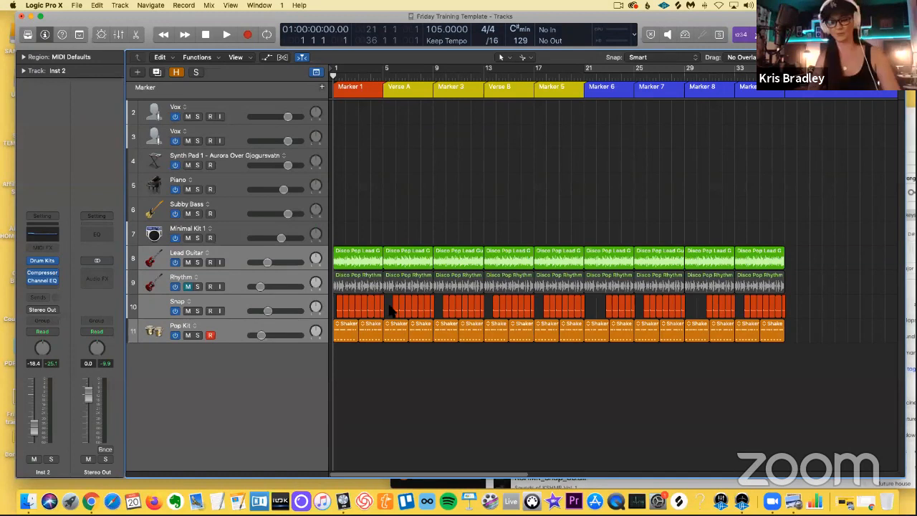
key(t)
key(m)
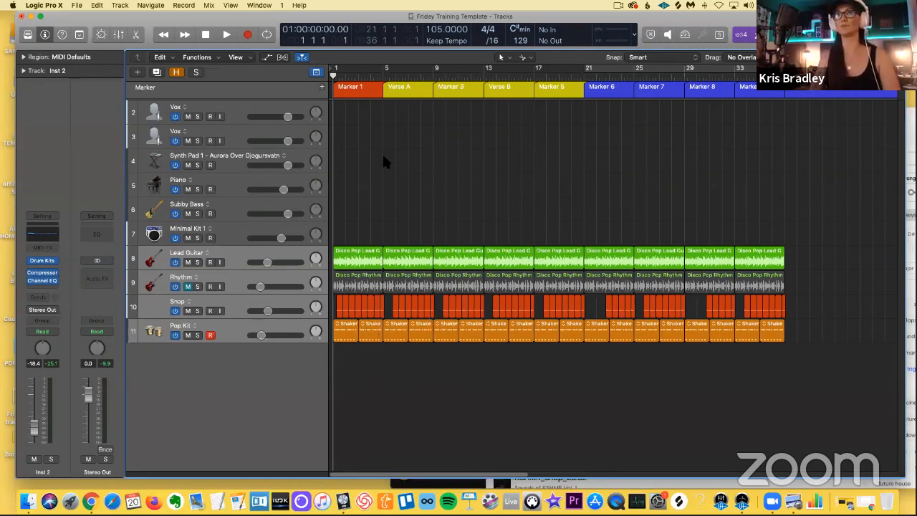
click(356, 337)
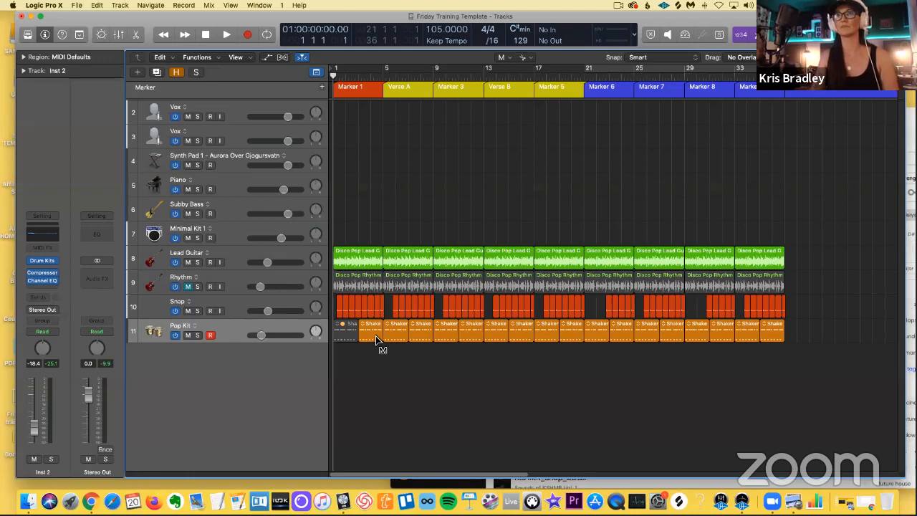
click(370, 336)
During playback, mute both Shaker 15 regions in Verse A and lower Lead Guitar to -17.0 dB and Snap to -16.2 dB.
key(space)
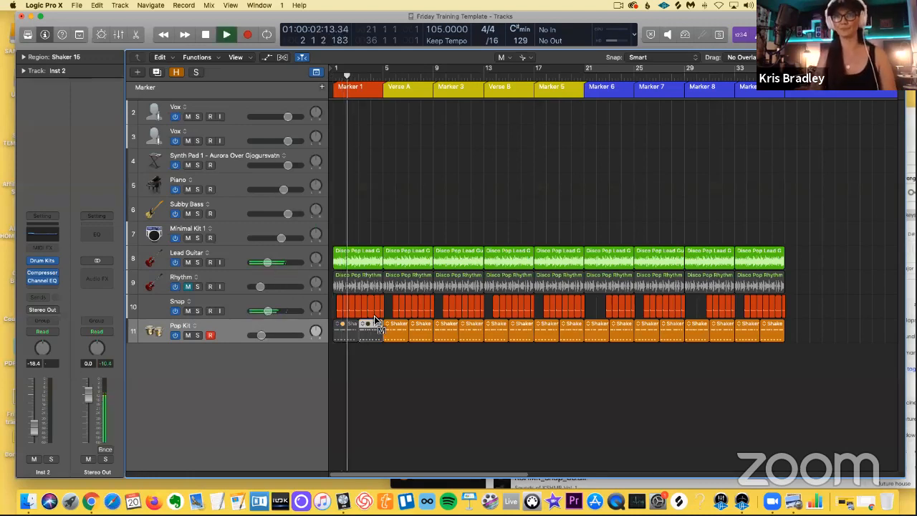
click(402, 338)
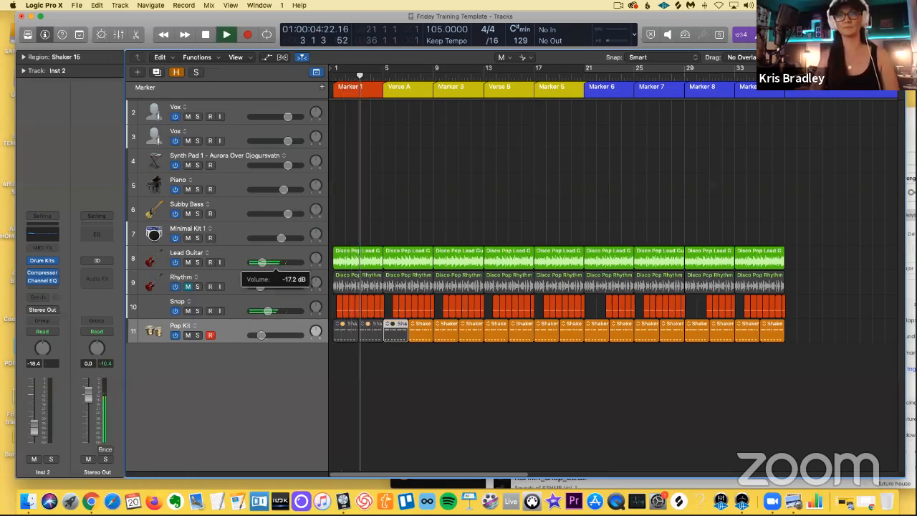
drag(268, 311, 263, 311)
drag(262, 262, 263, 263)
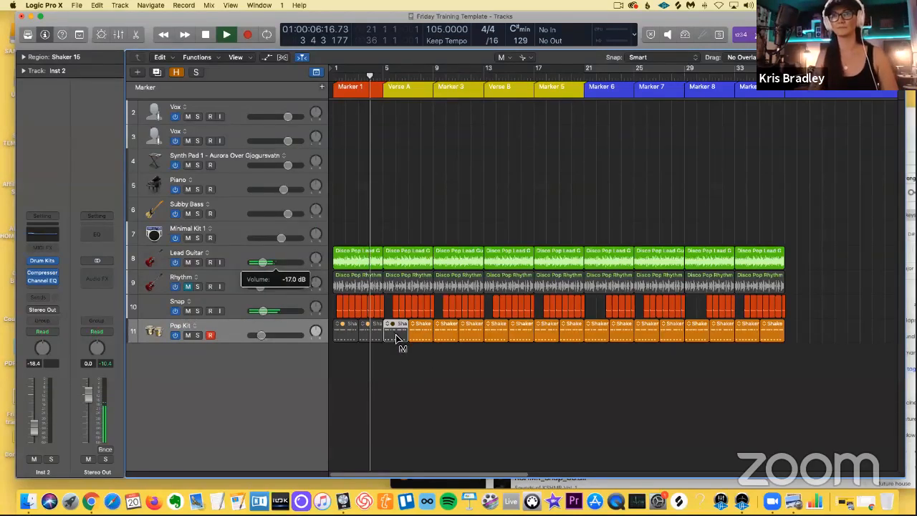
click(419, 334)
Fill the Snap track's gaps at bars 5, 9, 13 and 17 with copied snap regions.
scroll(398, 339, up, 1)
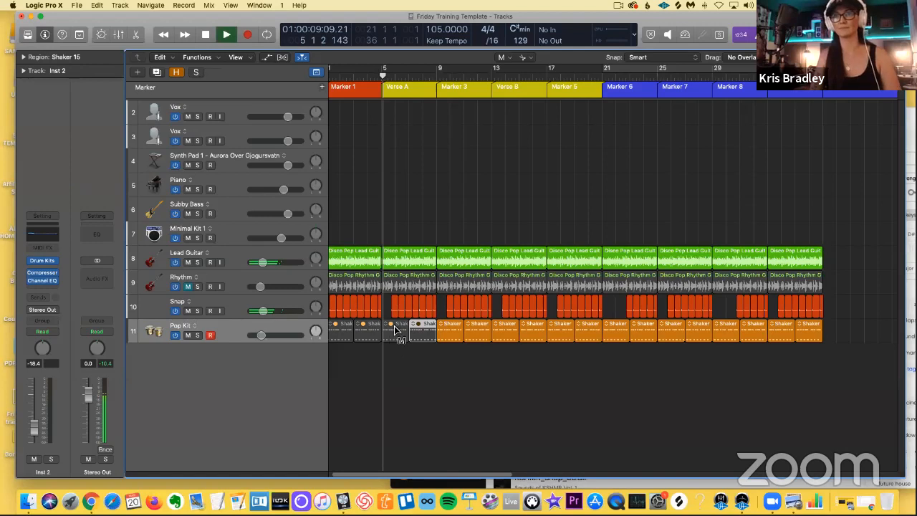
scroll(387, 317, up, 2)
key(t)
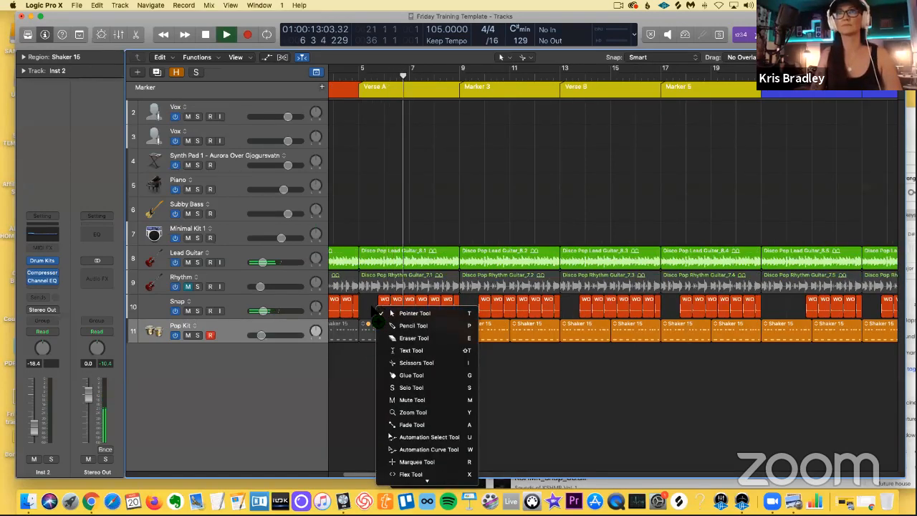
click(477, 318)
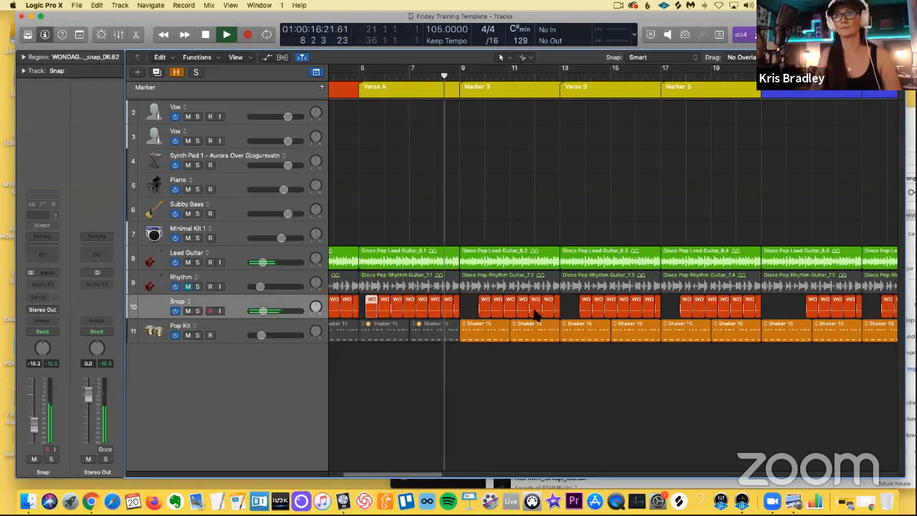
drag(587, 312, 577, 312)
drag(672, 307, 674, 308)
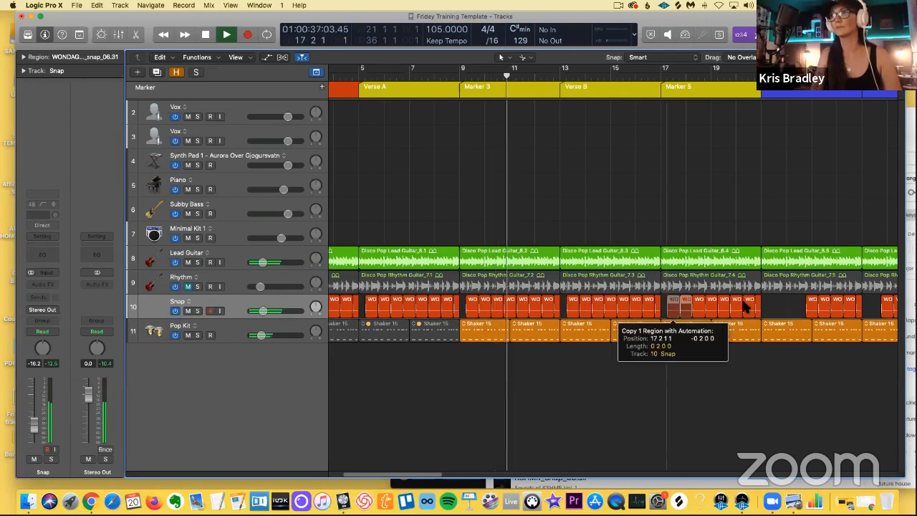
Delete all Snap regions from bar 21 onward, then stop playback and return the playhead to bar 1.
scroll(802, 309, right, 3)
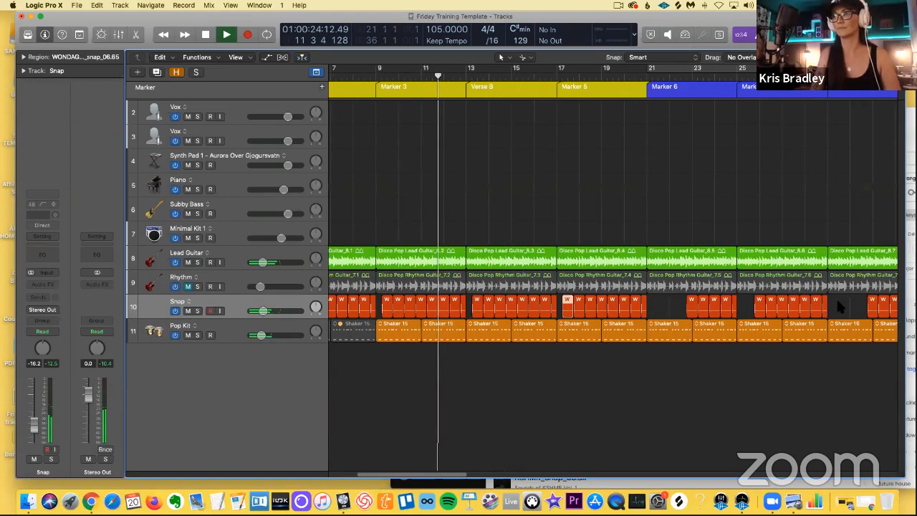
scroll(810, 315, down, 5)
drag(839, 299, 602, 313)
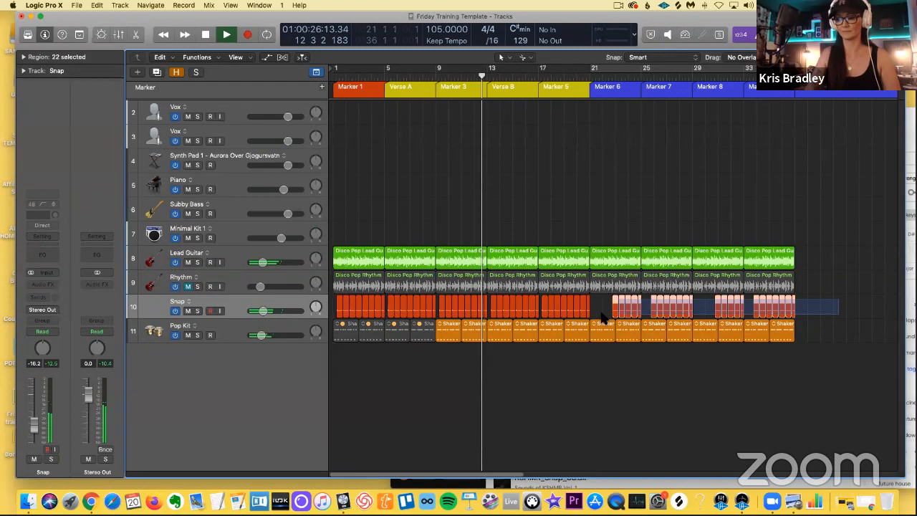
key(Delete)
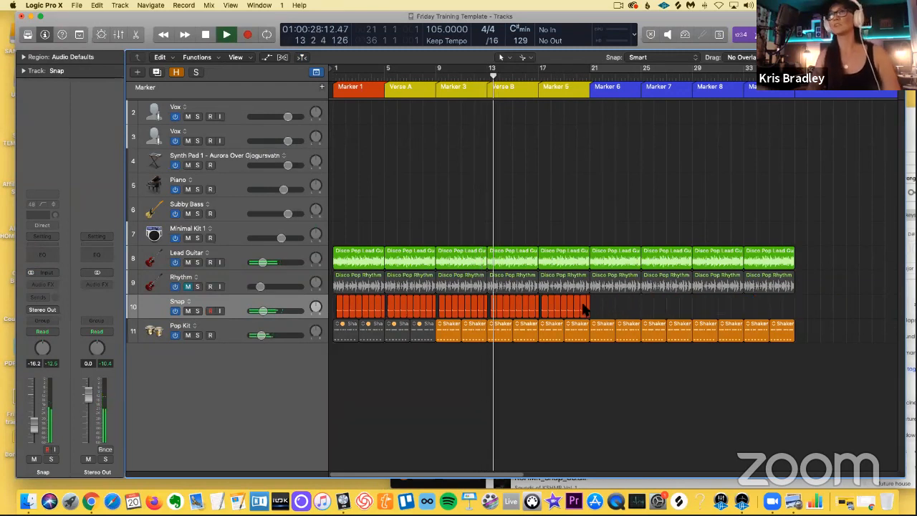
key(space)
key(Return)
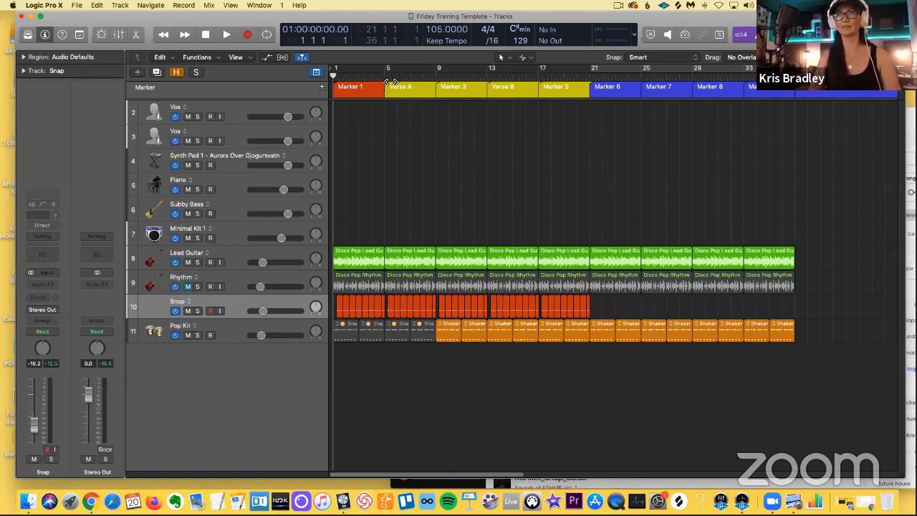
Play the arrangement from Verse A at bar 5 with the first Vox track selected.
key(alt+period)
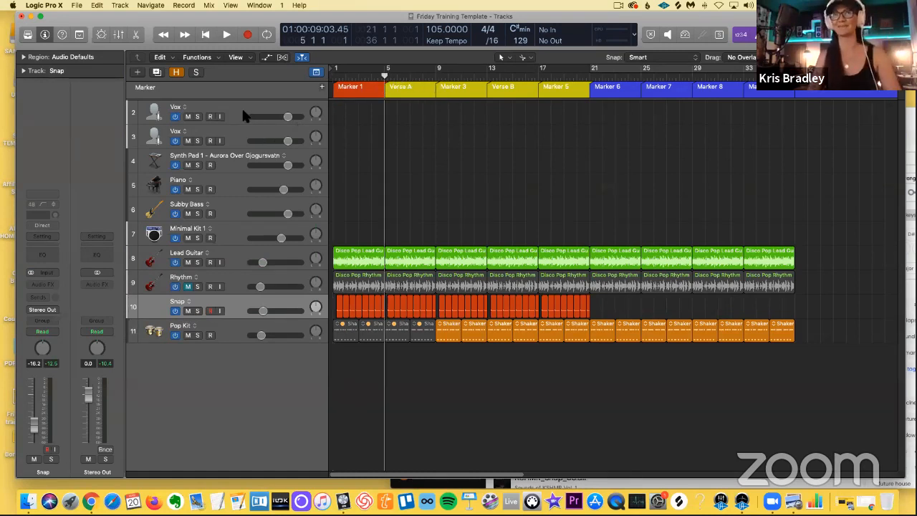
click(286, 122)
key(space)
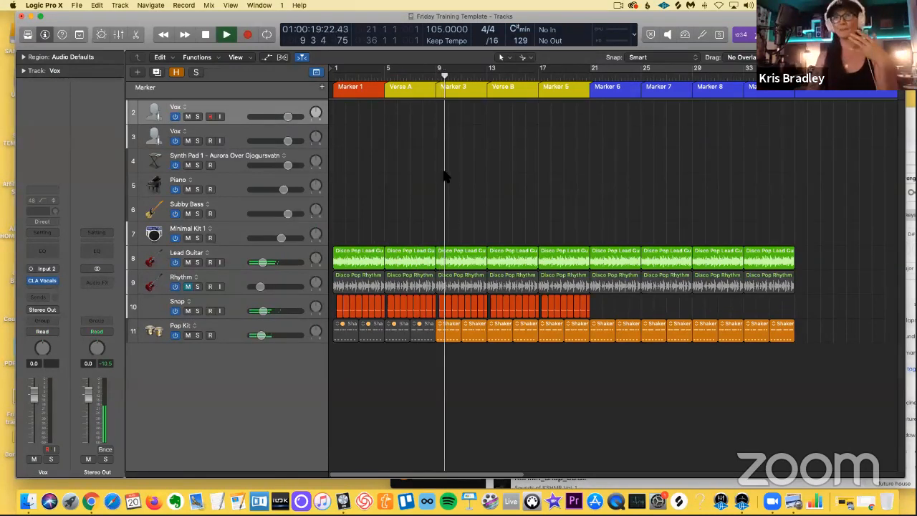
key(space)
Record a drum part on the Minimal Kit 1 track from bar 9 to bar 17.
click(227, 224)
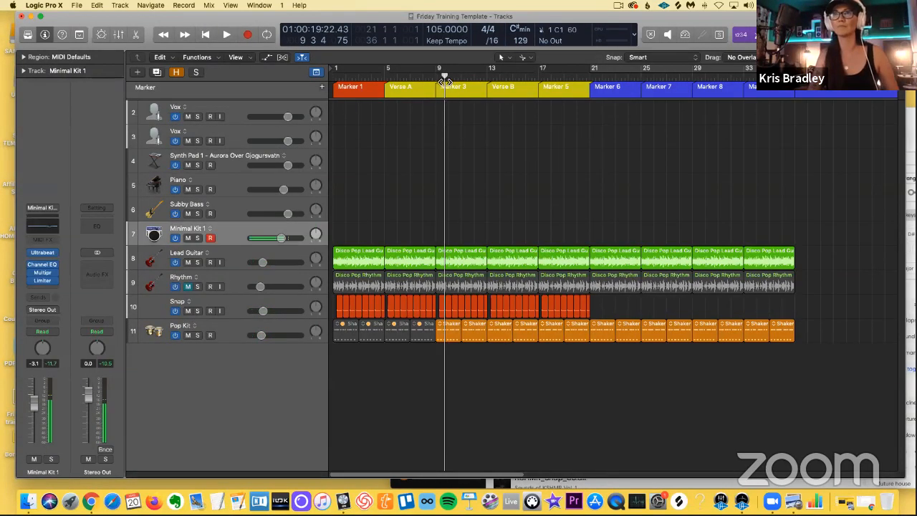
drag(439, 79, 436, 78)
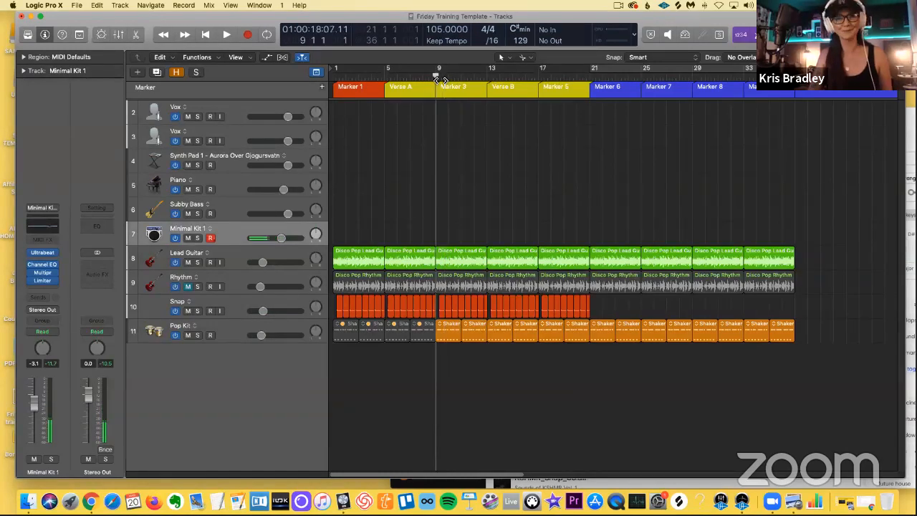
key(r)
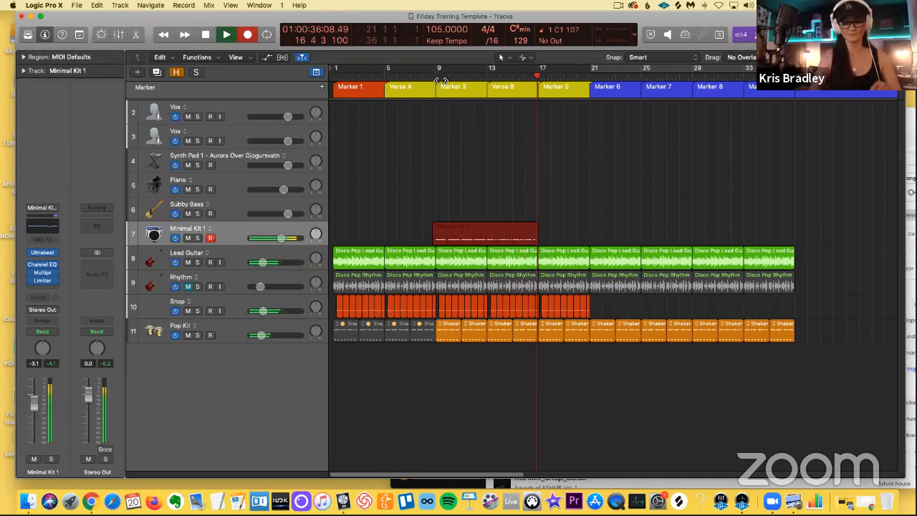
key(space)
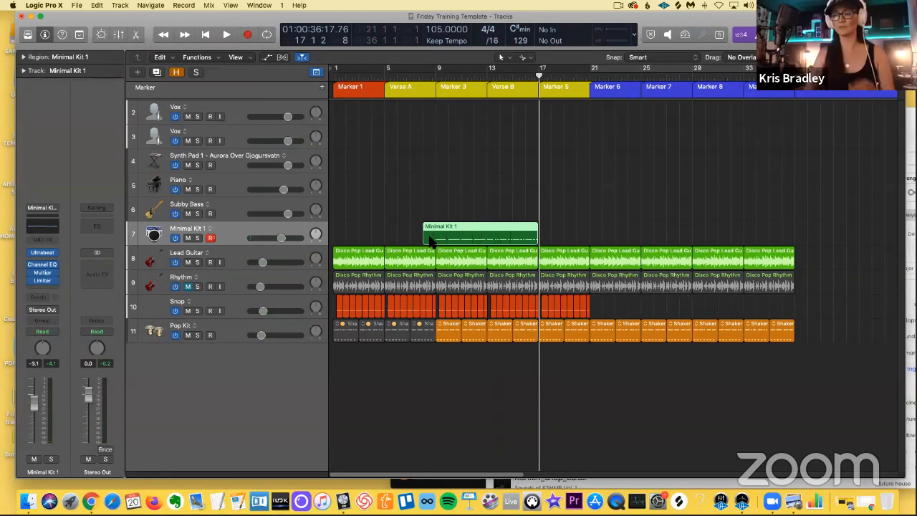
Trim the Minimal Kit 1 region to start at bar 9, split it at bar 13 and copy the second half to bar 17.
key(Delete)
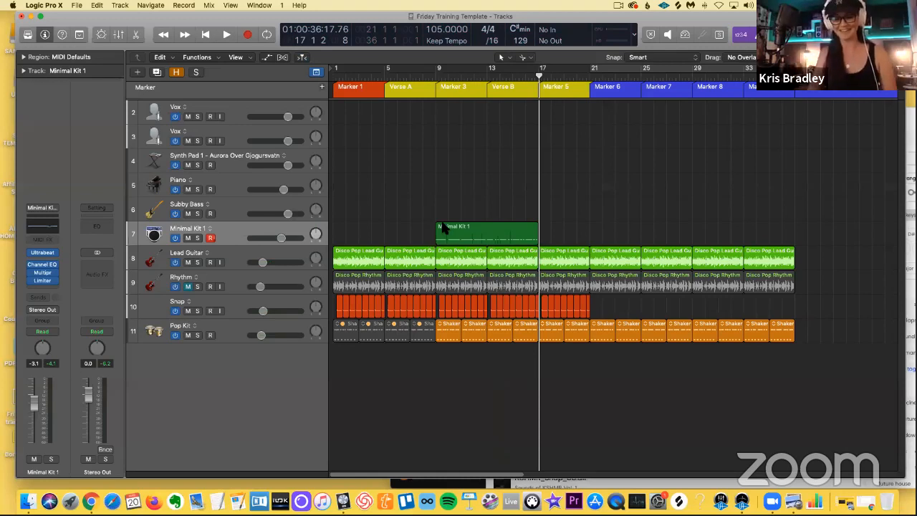
click(496, 236)
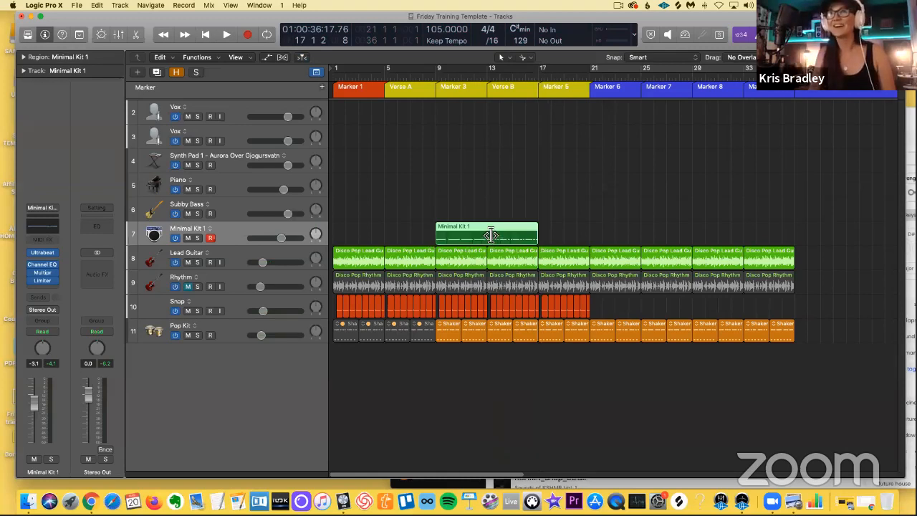
drag(513, 234, 563, 230)
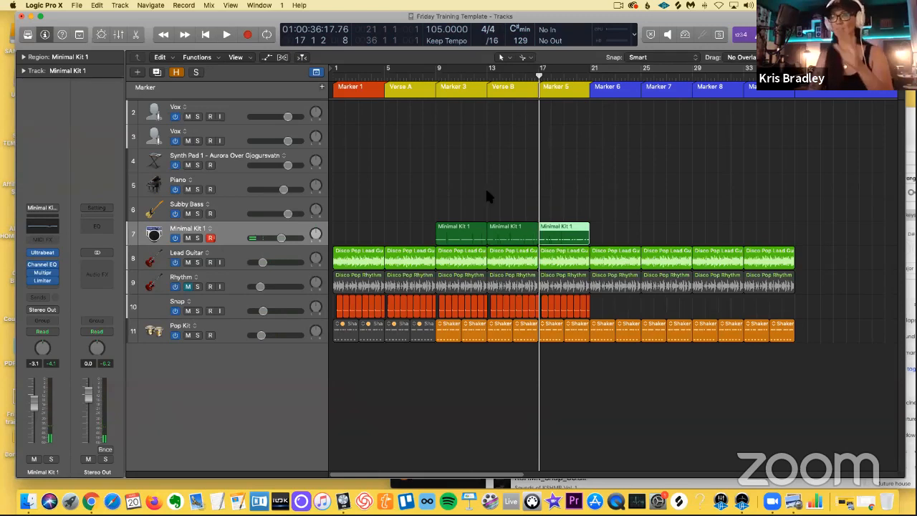
Color the three Minimal Kit 1 regions red-orange and move their track between Rhythm and Snap.
drag(445, 200, 558, 238)
key(alt+c)
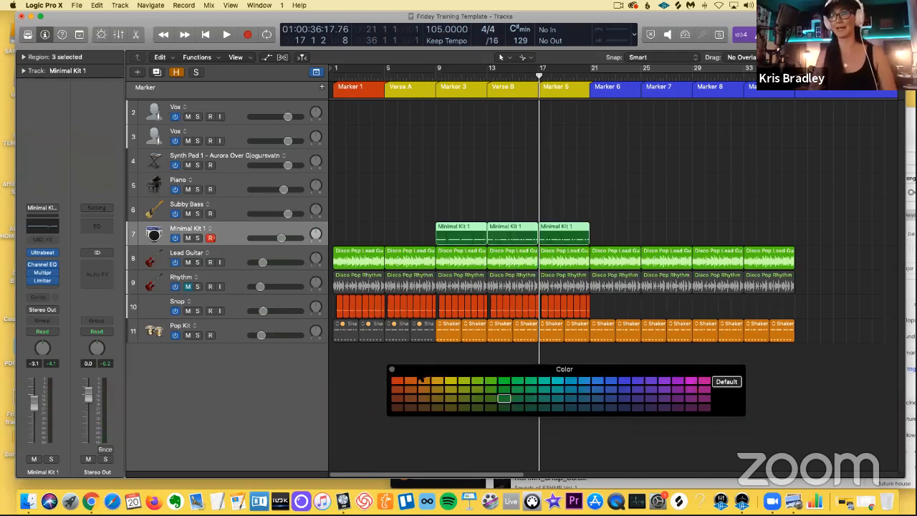
click(396, 380)
key(alt+c)
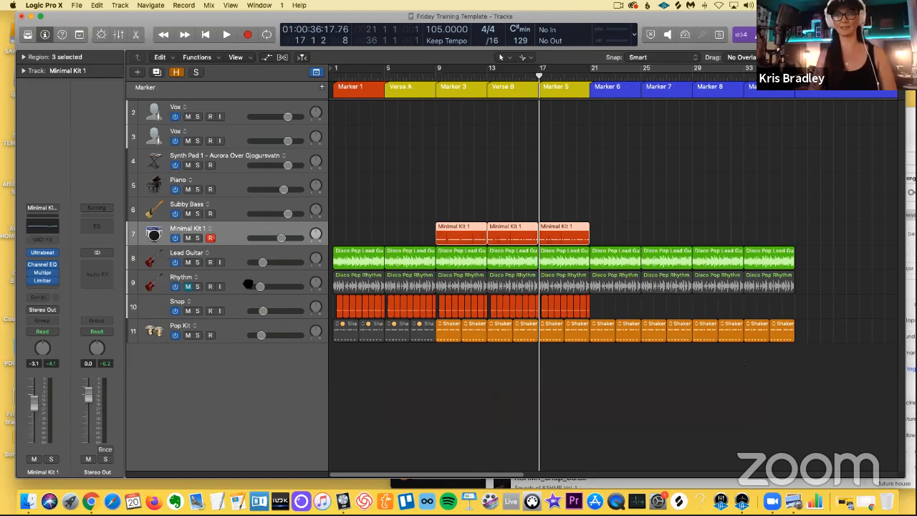
drag(249, 293, 312, 278)
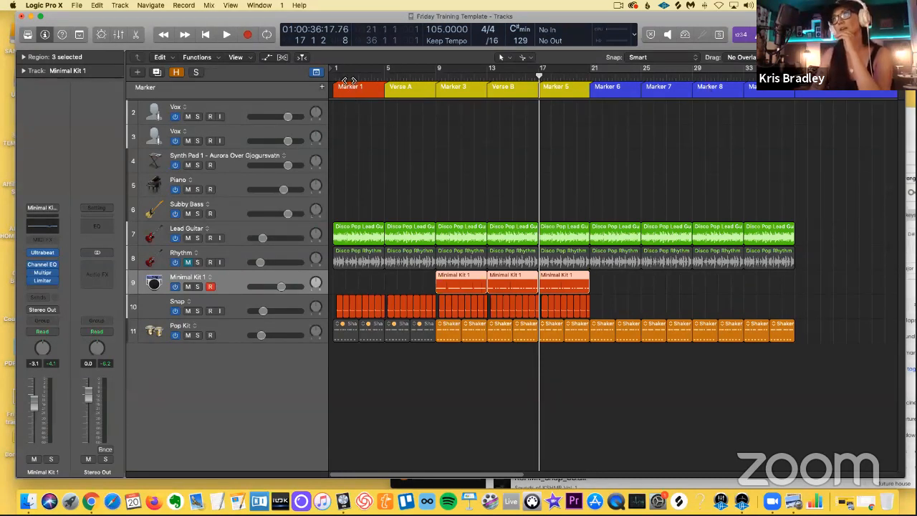
click(488, 121)
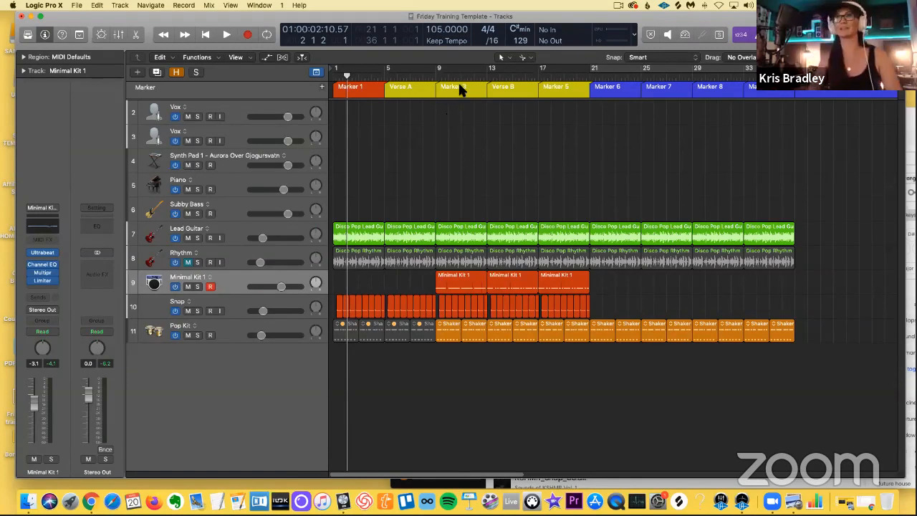
drag(464, 89, 419, 169)
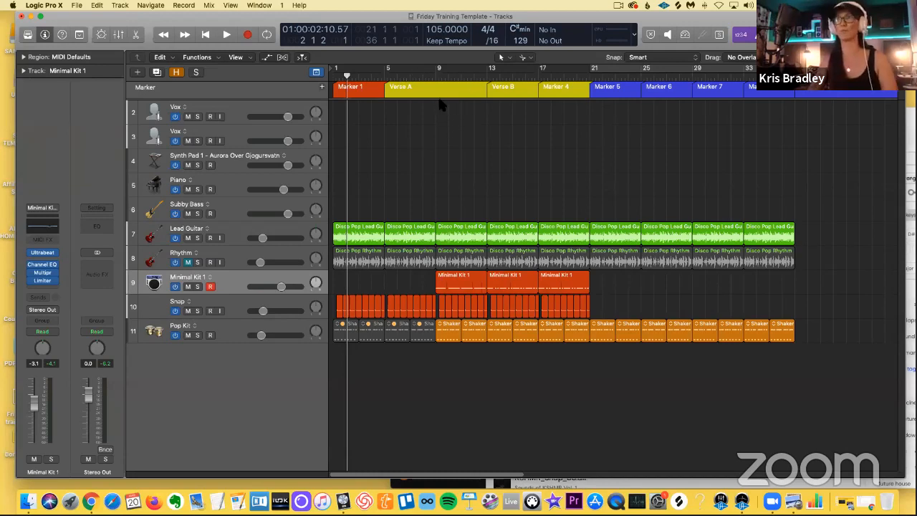
click(439, 99)
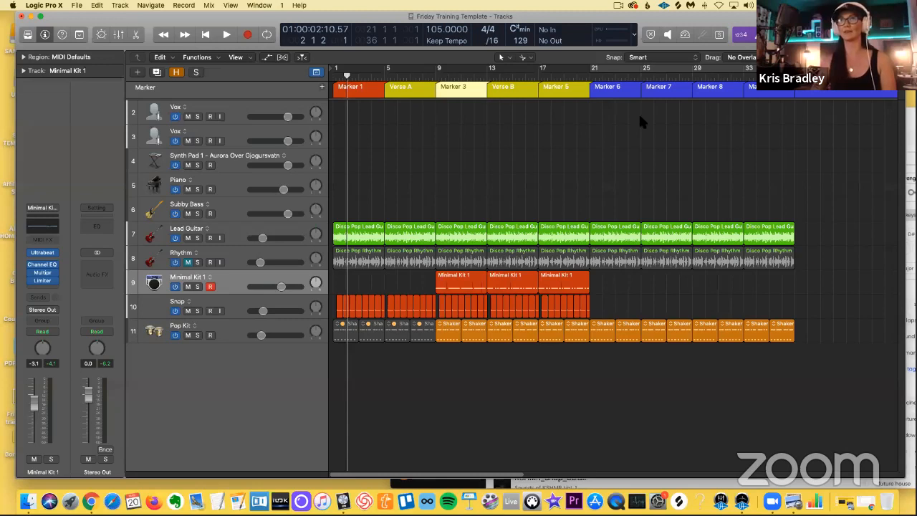
click(498, 107)
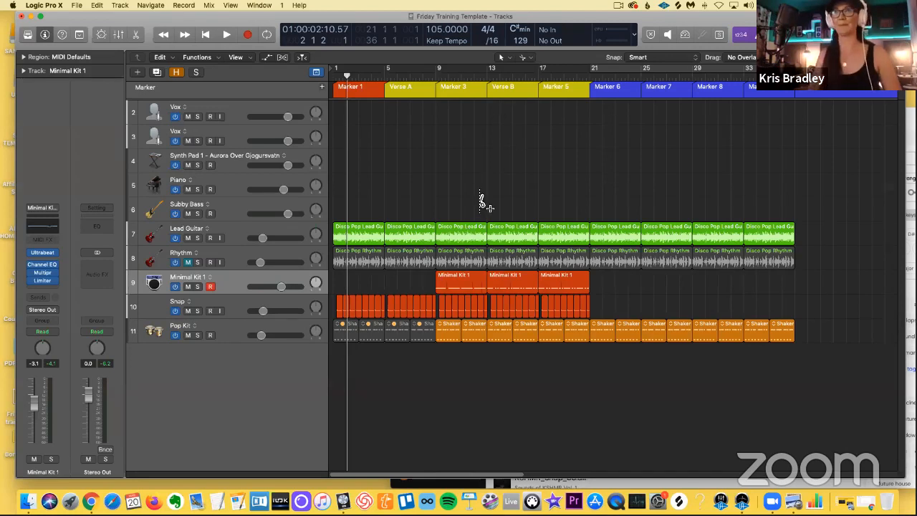
Record a bass line on the Subby Bass track from bar 13 to bar 21.
key(super+Left)
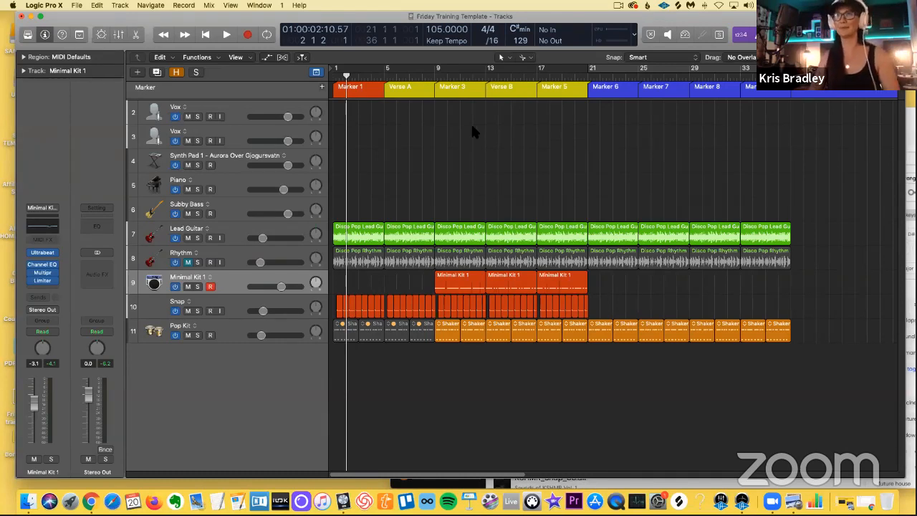
click(459, 88)
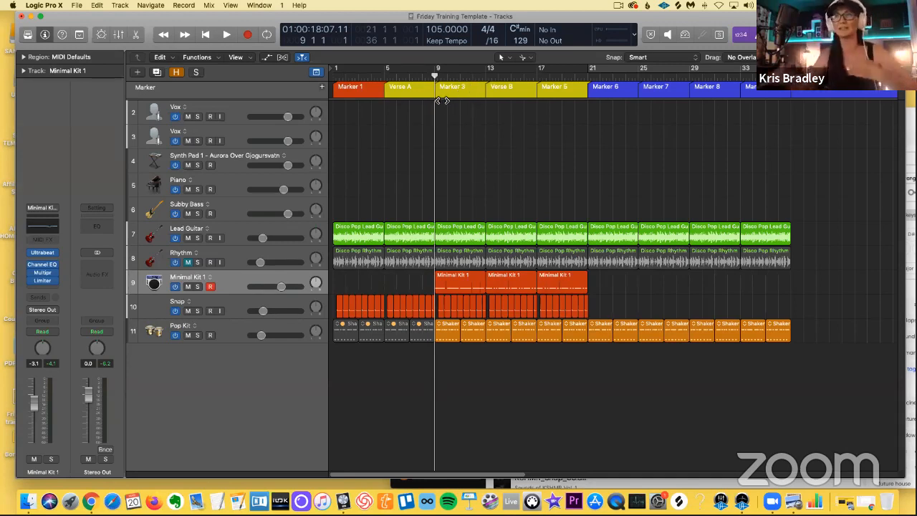
click(488, 92)
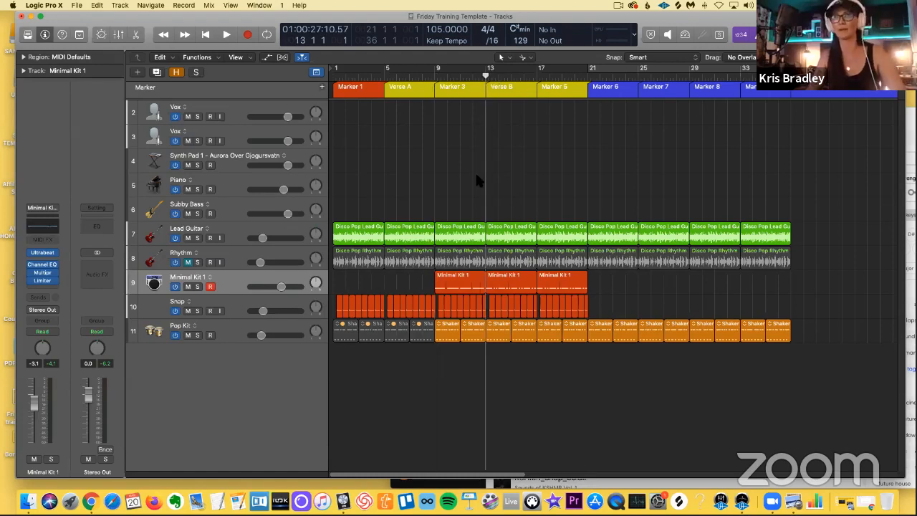
click(246, 215)
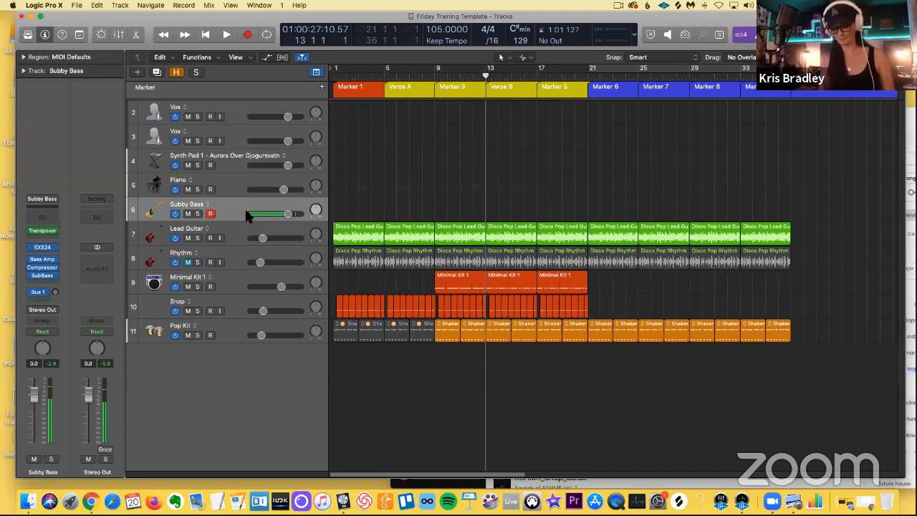
key(r)
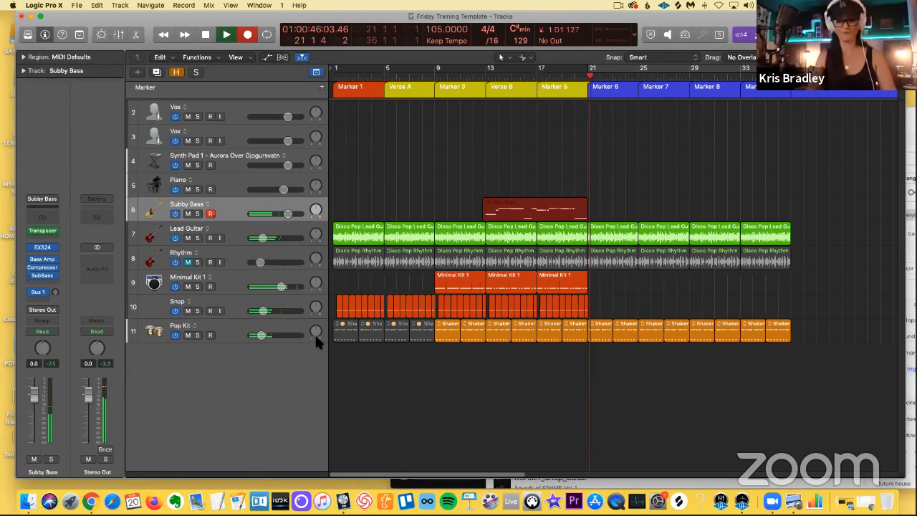
key(space)
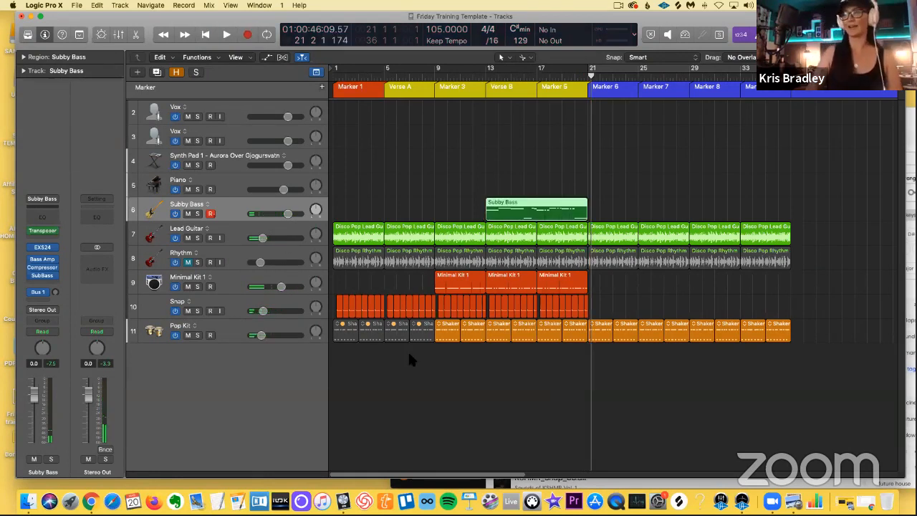
Open the Subby Bass region in an enlarged Piano Roll and examine its notes from bar 13 to bar 21.
key(p)
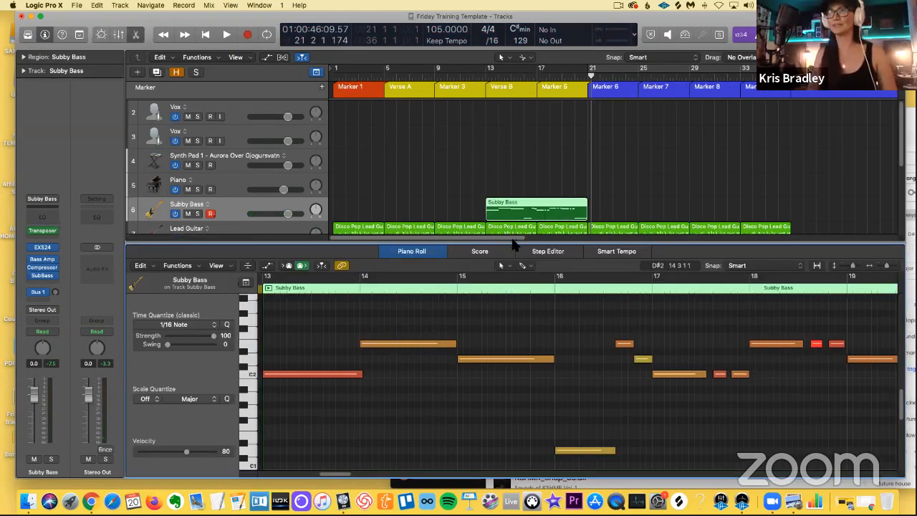
drag(512, 244, 511, 228)
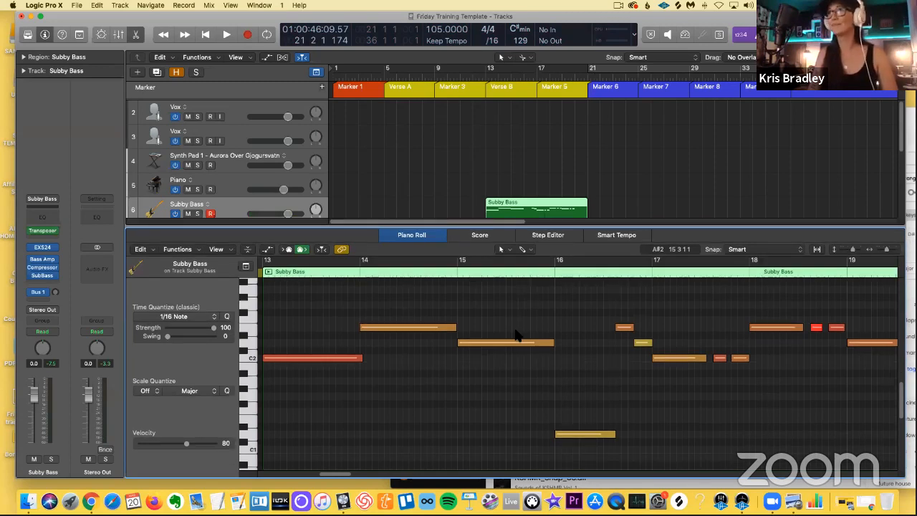
key(super+Left)
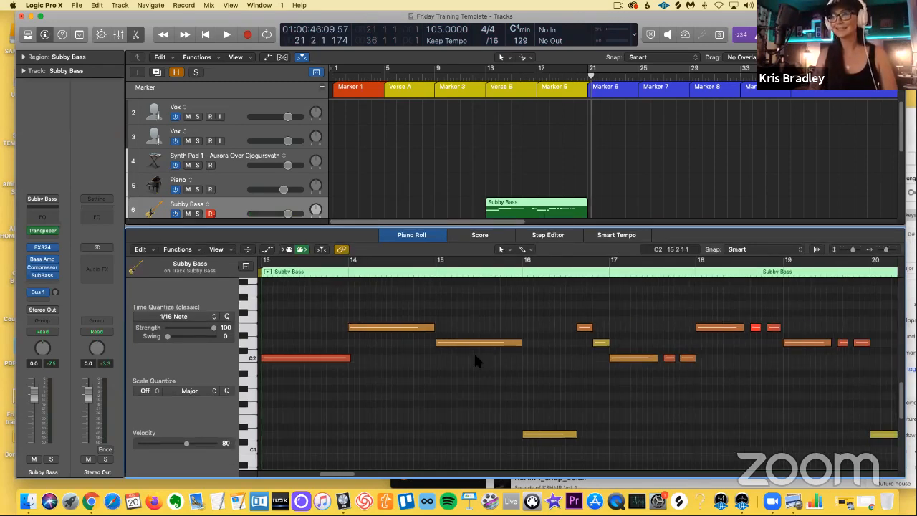
key(super+Left)
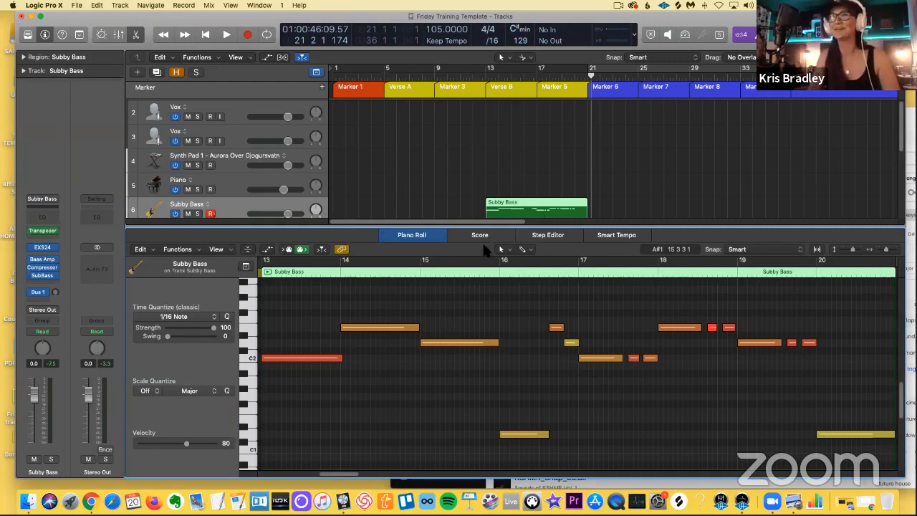
key(super+Left)
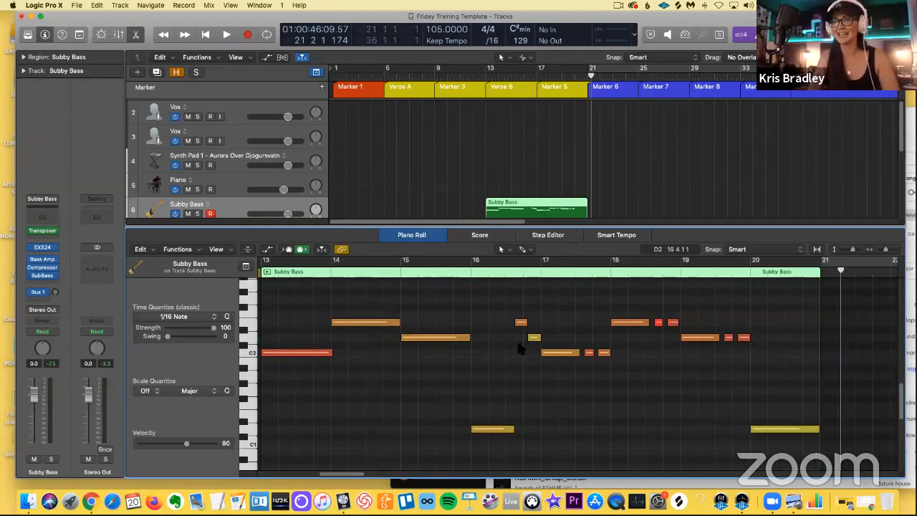
scroll(370, 387, left, 2)
click(374, 351)
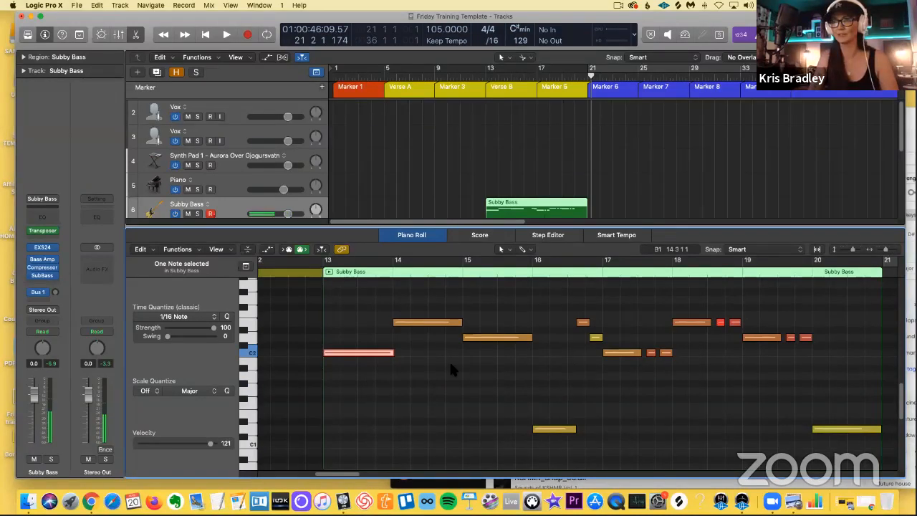
key(super+Left)
scroll(536, 183, down, 1)
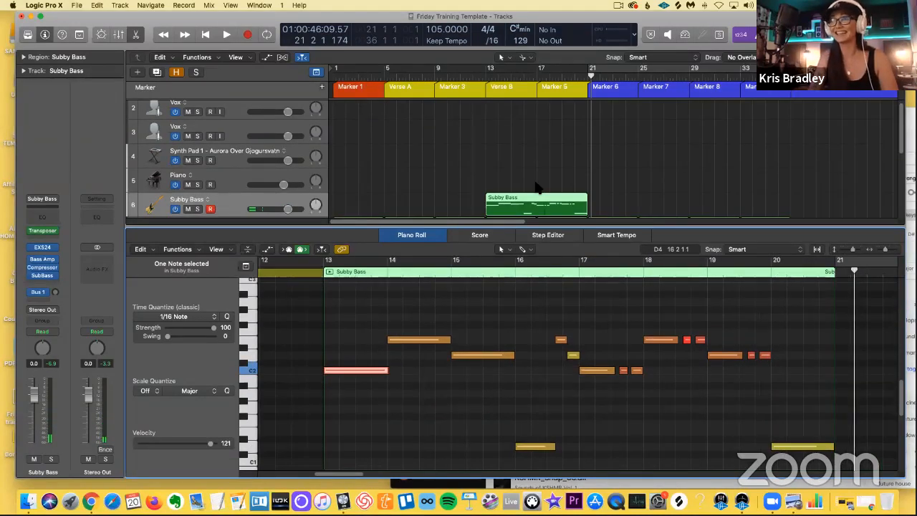
Split the Subby Bass region at bar 17, delete the first half and copy the second half to bar 13.
double_click(537, 191)
click(518, 186)
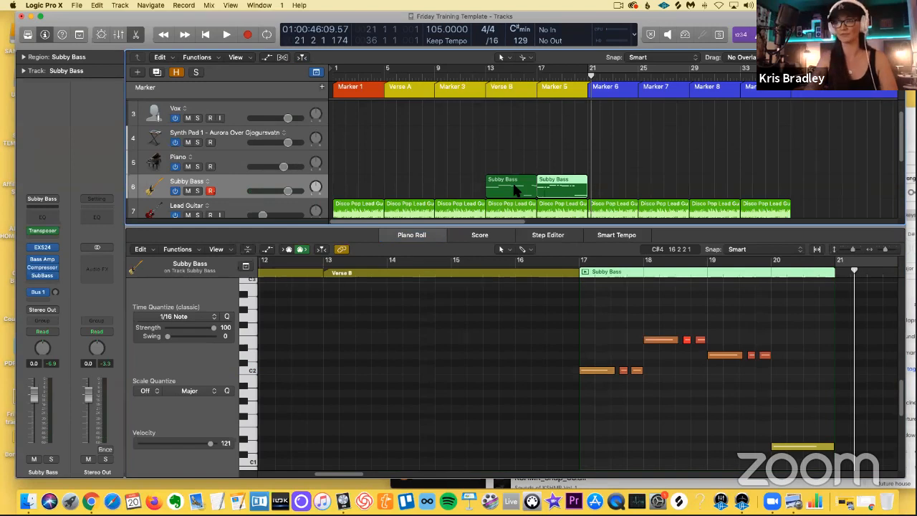
click(514, 184)
key(BackSpace)
drag(545, 185, 487, 185)
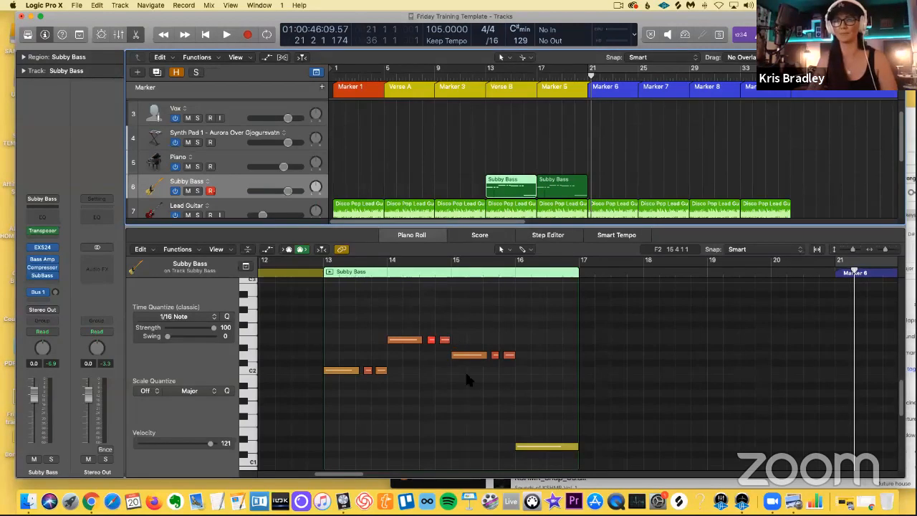
Return the playhead to bar 13 and join the two Subby Bass regions into one.
click(405, 302)
key(Return)
shift+click(571, 185)
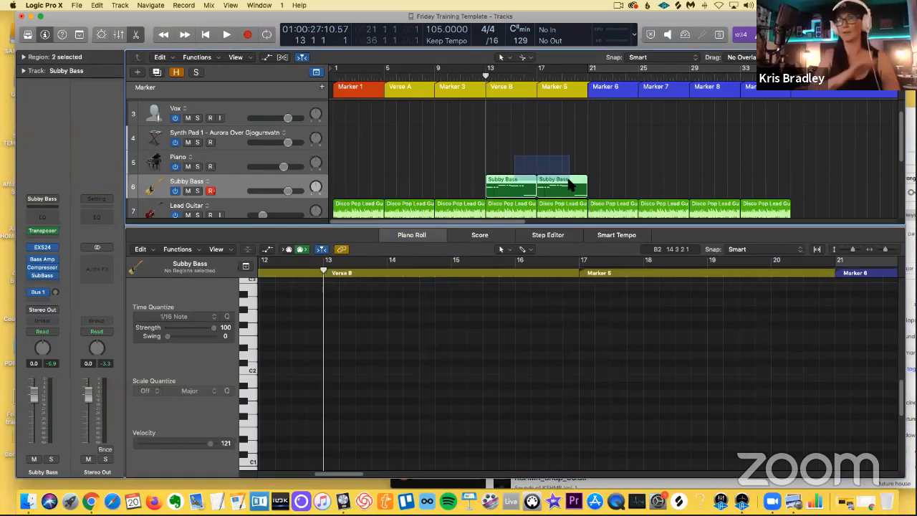
key(super+j)
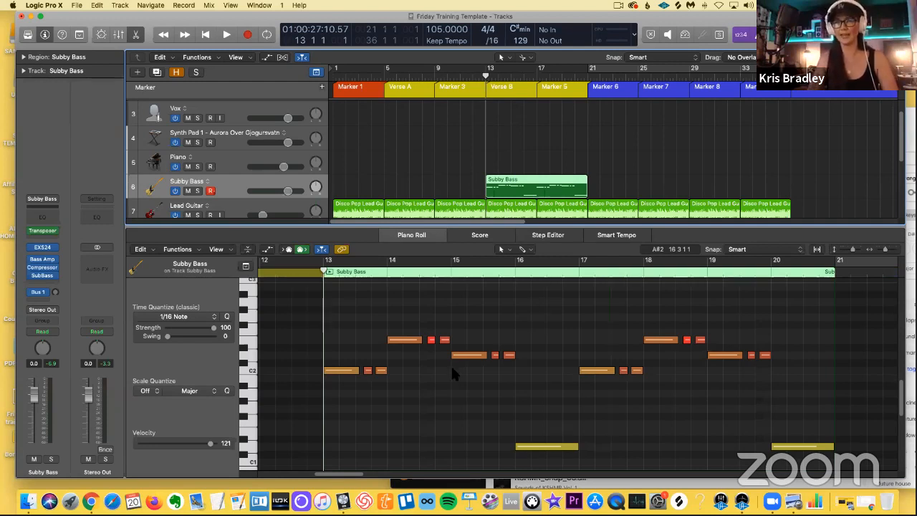
Play the bass line from bar 13, shorten the low note at bar 16 to about half a bar, and replay that bar.
scroll(422, 384, down, 3)
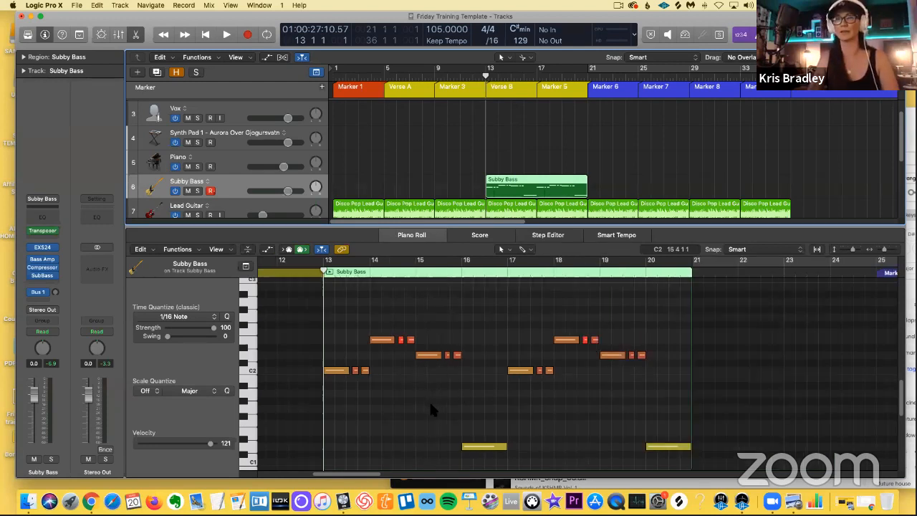
key(space)
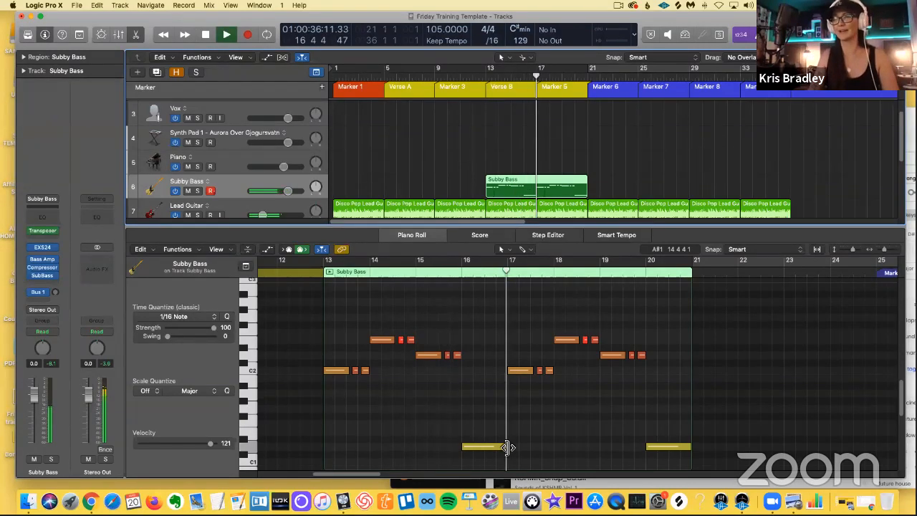
key(space)
drag(502, 447, 489, 446)
click(470, 275)
key(space)
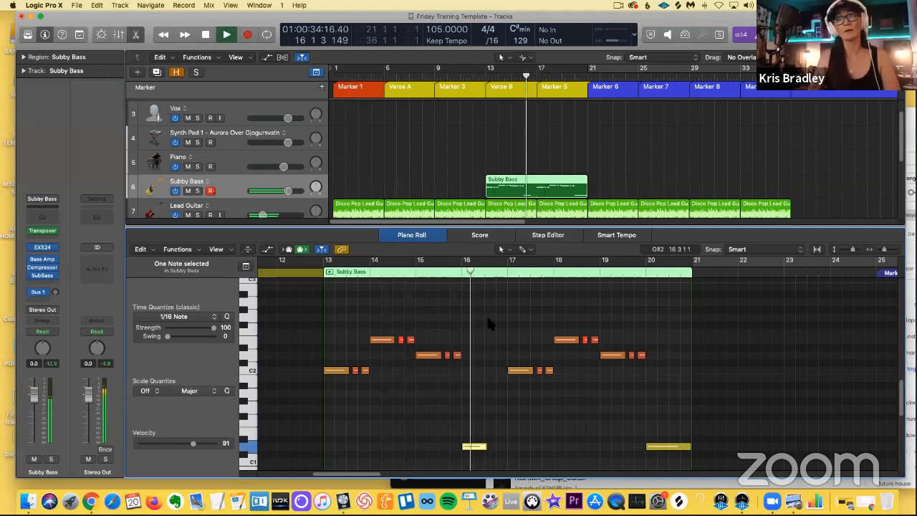
key(space)
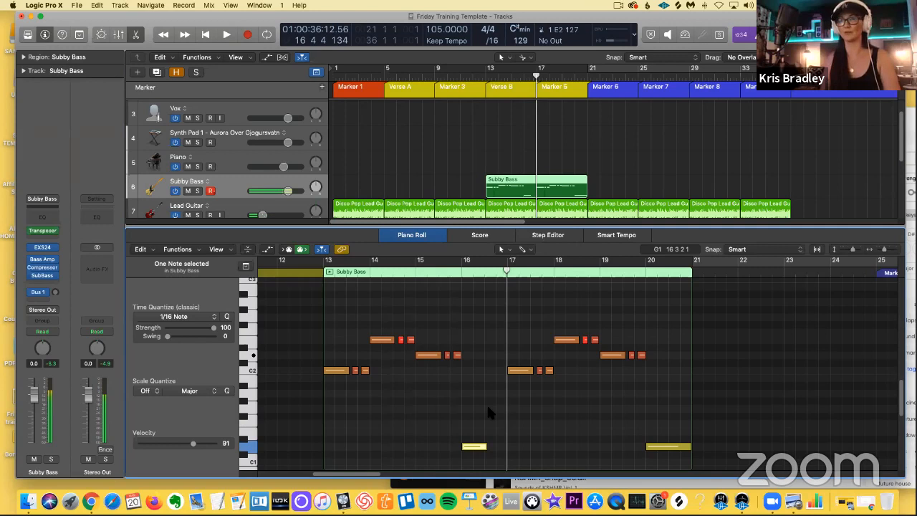
Record two short notes into the second half of bar 16 of the bass line and play the passage back.
key(r)
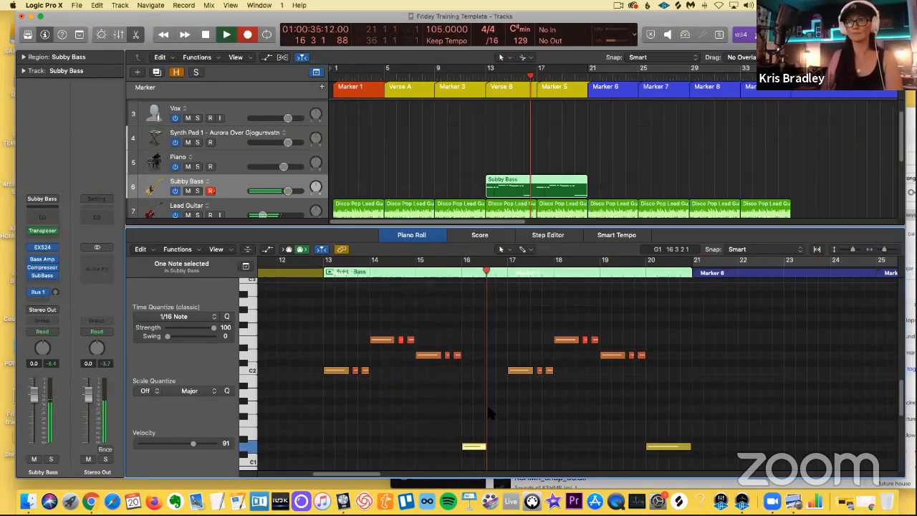
key(space)
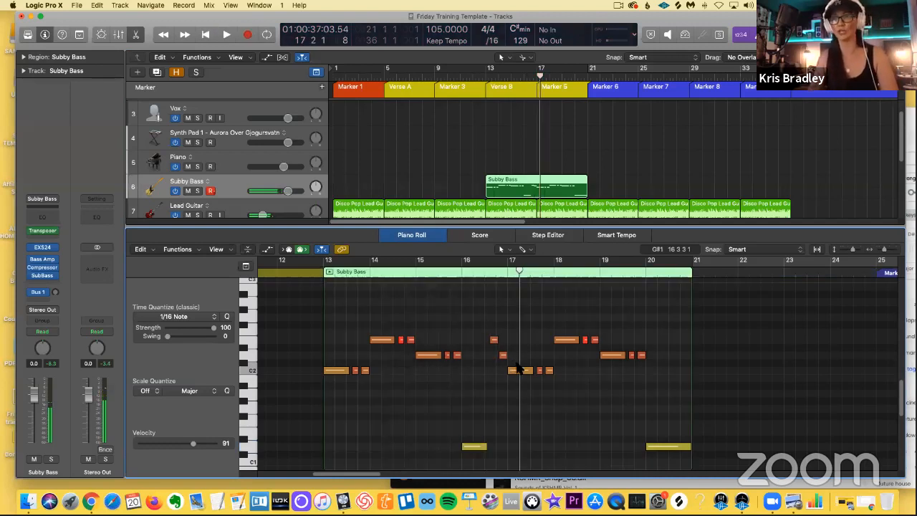
drag(518, 365, 460, 289)
click(451, 275)
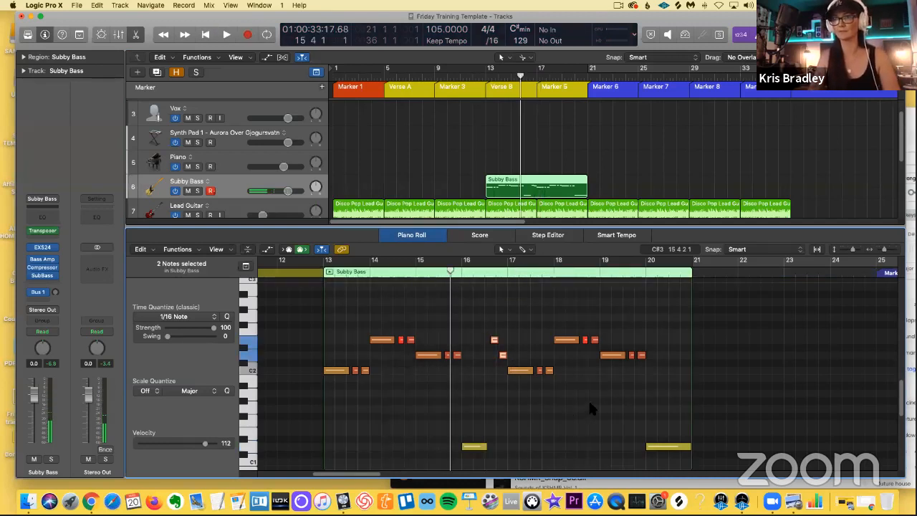
key(space)
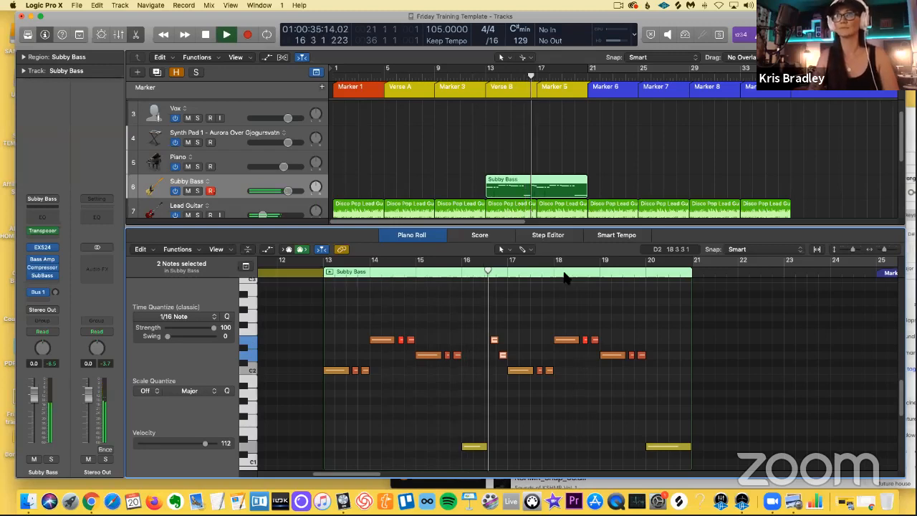
Copy the two short bar 16 notes to the end of bar 20 and shorten the low note at bar 20.
scroll(619, 357, right, 2)
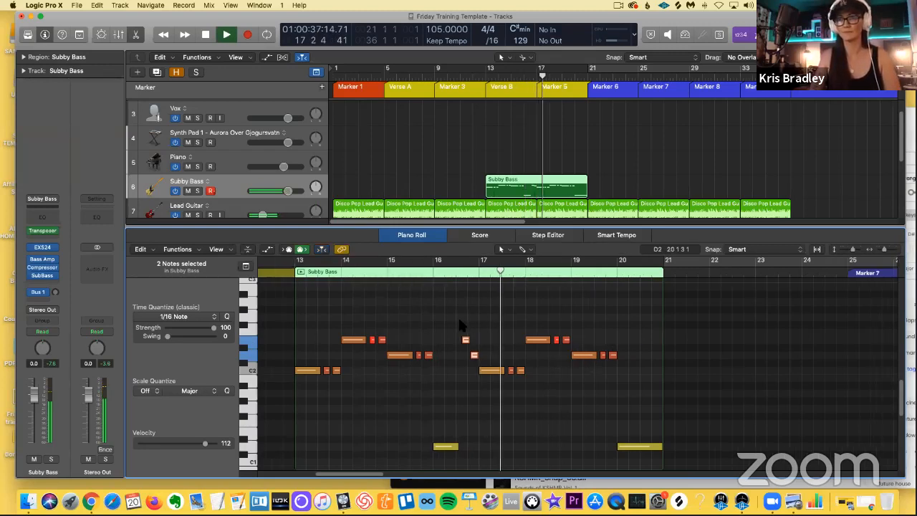
drag(644, 359, 662, 356)
drag(657, 446, 653, 444)
click(661, 355)
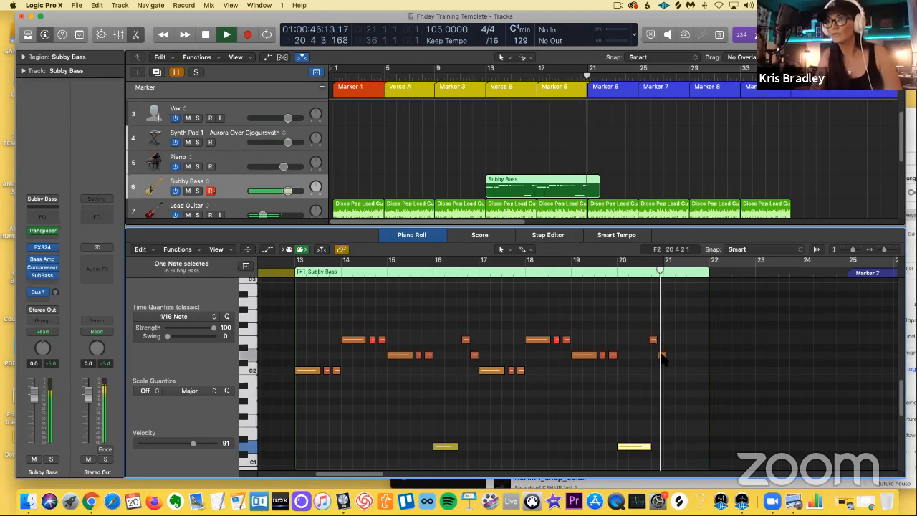
Delete the two copied notes at the end of bar 20 and copy the bar 16 pair again, slightly earlier in bar 20.
shift+click(653, 339)
key(Delete)
drag(459, 335, 649, 355)
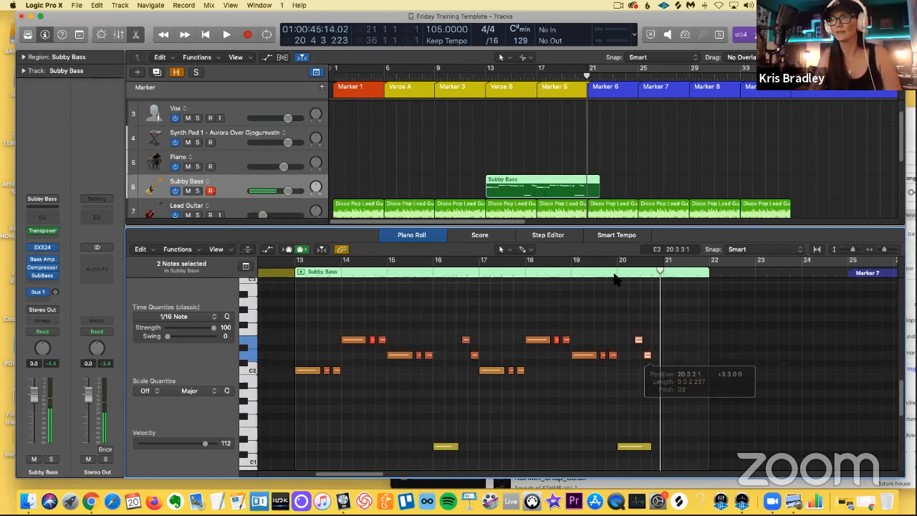
Play bar 20, move the two copied notes slightly later within the bar, and replay it.
double_click(616, 272)
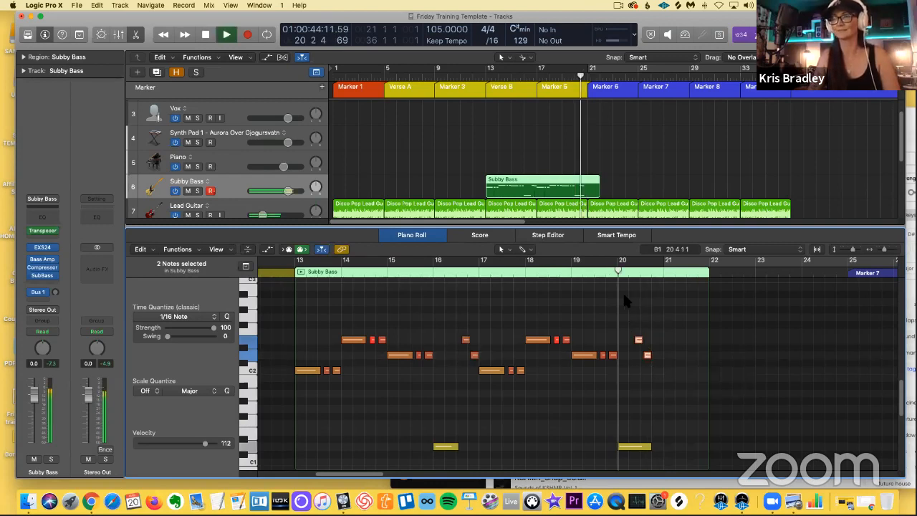
key(space)
key(space)
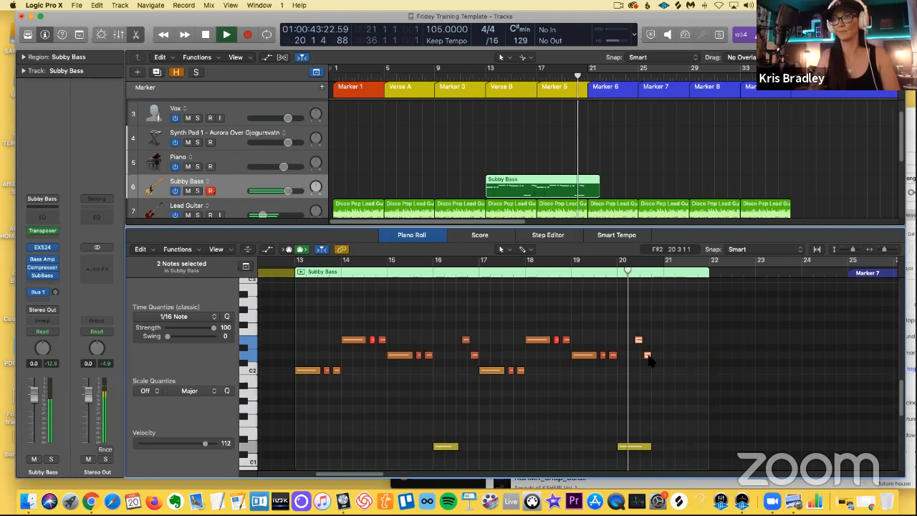
key(space)
drag(645, 353, 657, 353)
click(621, 275)
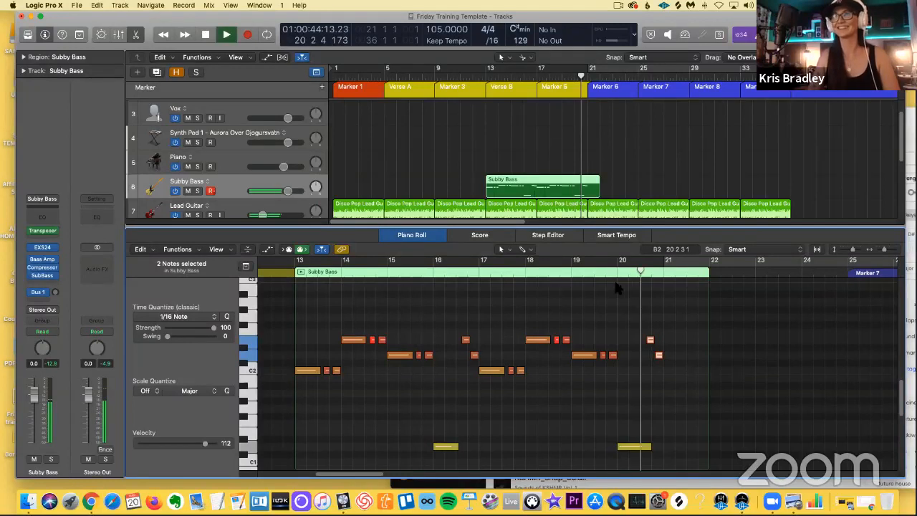
key(space)
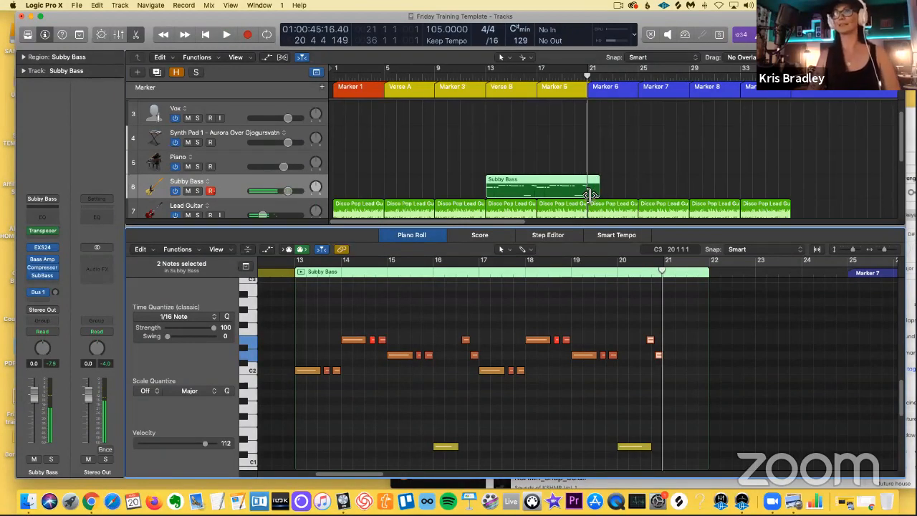
Trim the end of the Subby Bass region back to bar 21 and close the Piano Roll.
drag(593, 194, 570, 188)
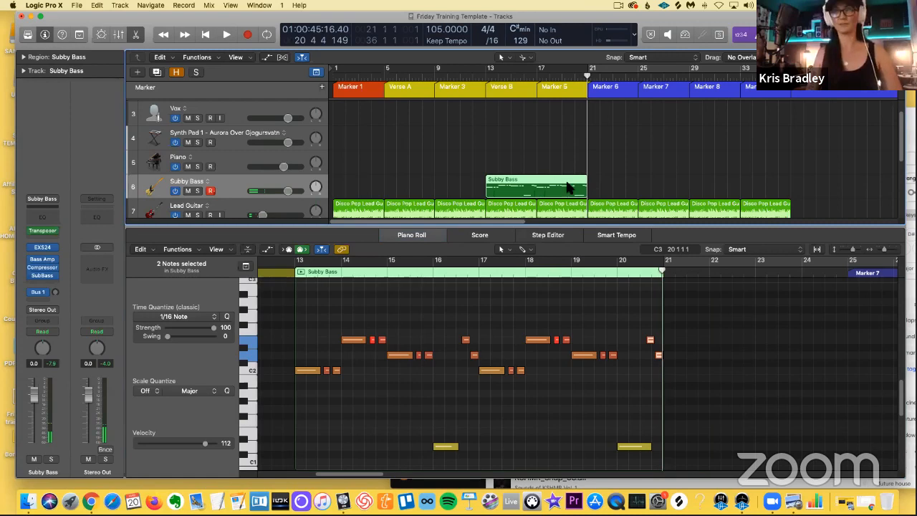
key(x)
key(x)
Color the Subby Bass region dark green and move its track between Rhythm and Minimal Kit 1.
key(alt+c)
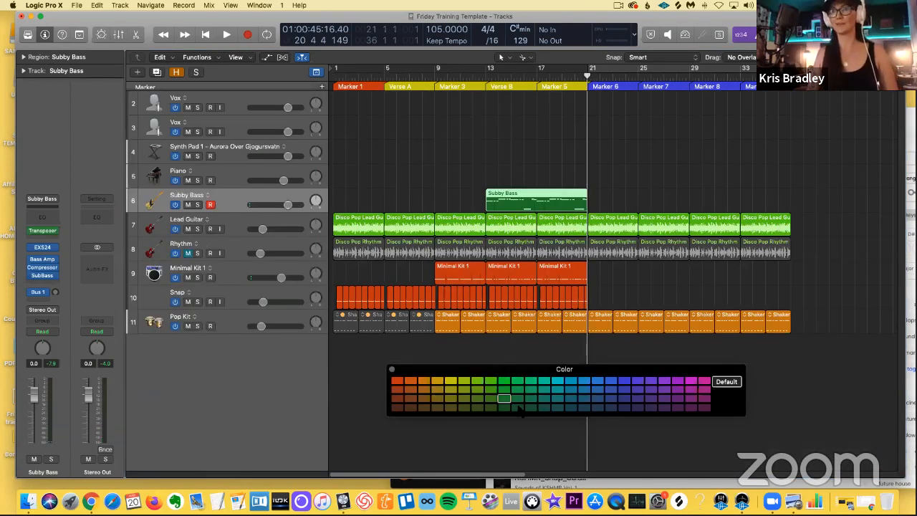
click(392, 369)
drag(238, 208, 263, 251)
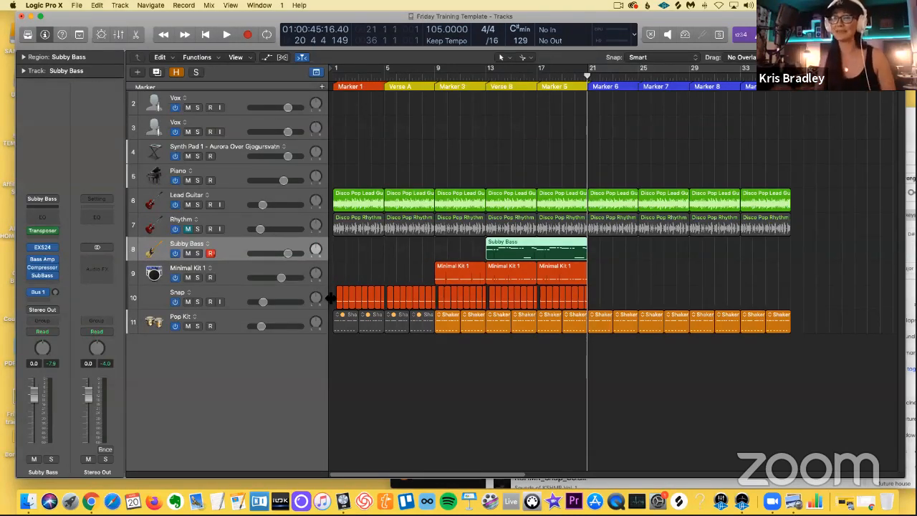
Create a Drummer track with the Alternative genre below the Pop Kit track and close the Drummer editor.
key(super+Left)
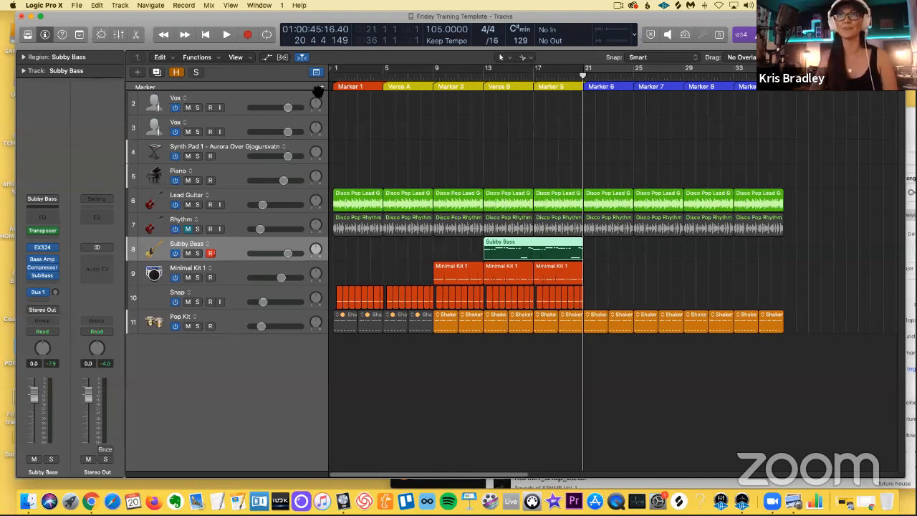
scroll(316, 99, up, 1)
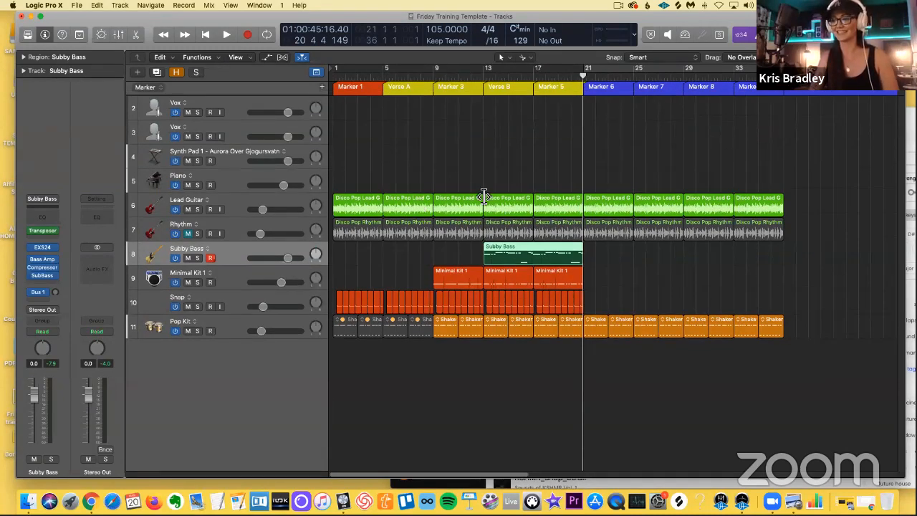
key(super+Left)
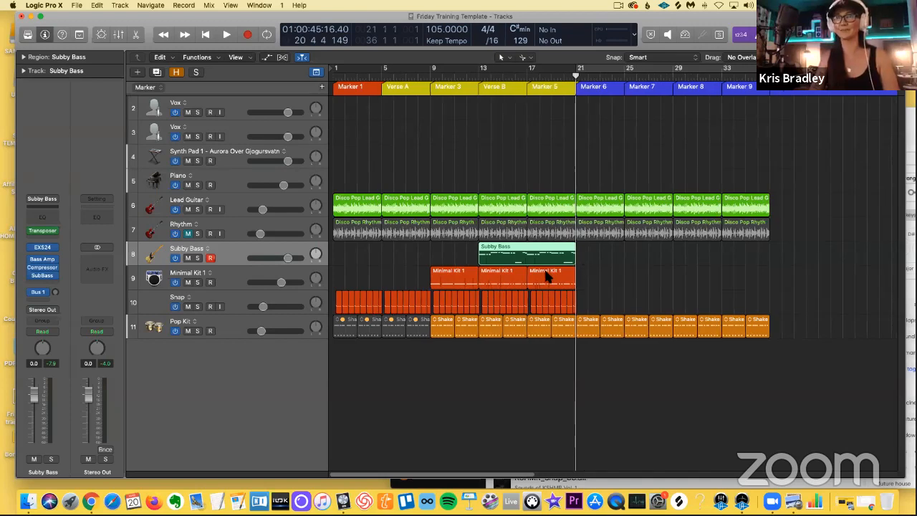
key(super+Left)
key(super+Right)
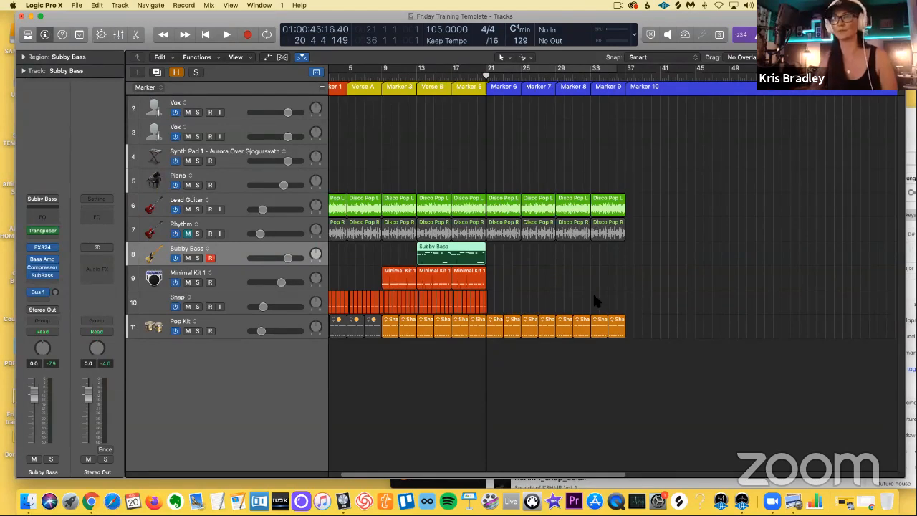
scroll(559, 328, left, 2)
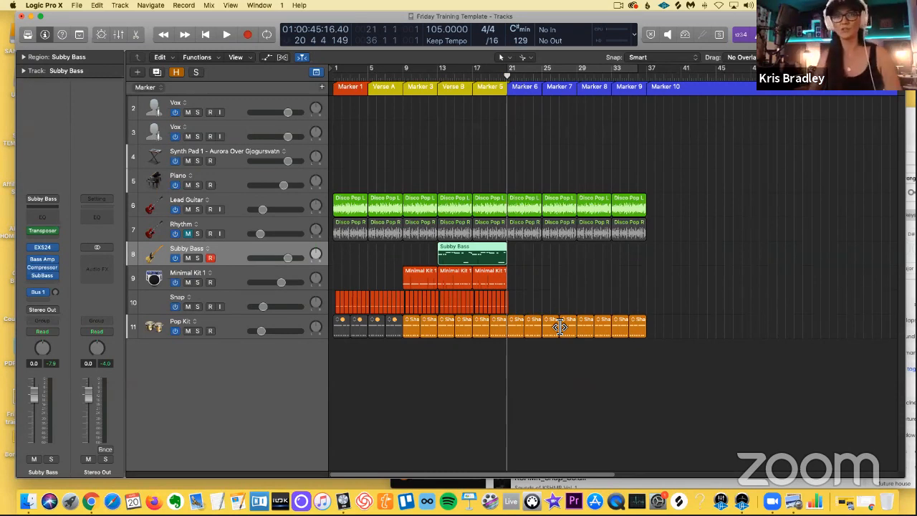
click(559, 328)
key(alt+super+n)
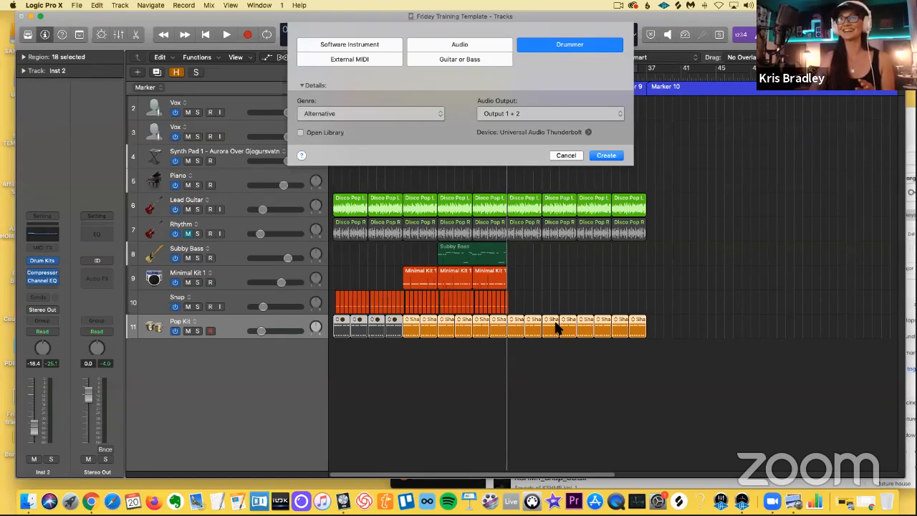
key(Return)
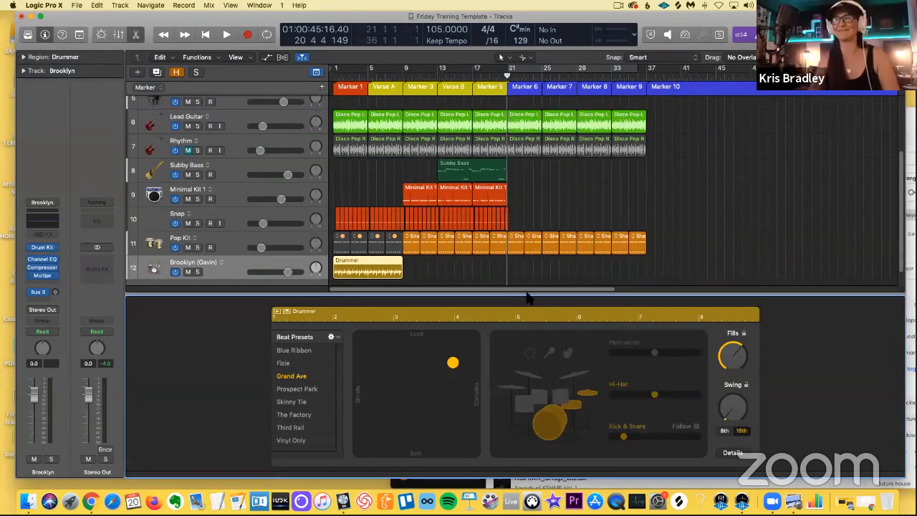
key(x)
key(x)
Move the Drummer region to bar 21 and place the Brooklyn track between Subby Bass and Minimal Kit 1.
drag(387, 348, 563, 349)
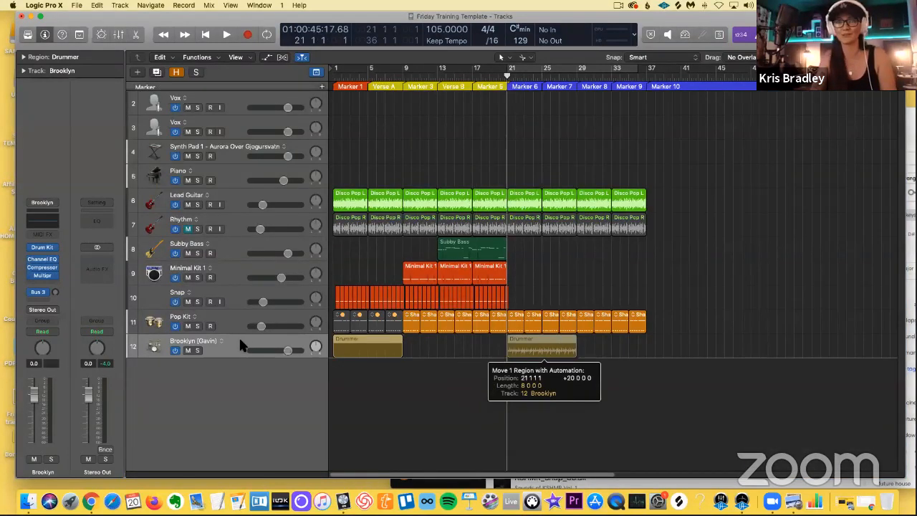
drag(240, 341, 245, 267)
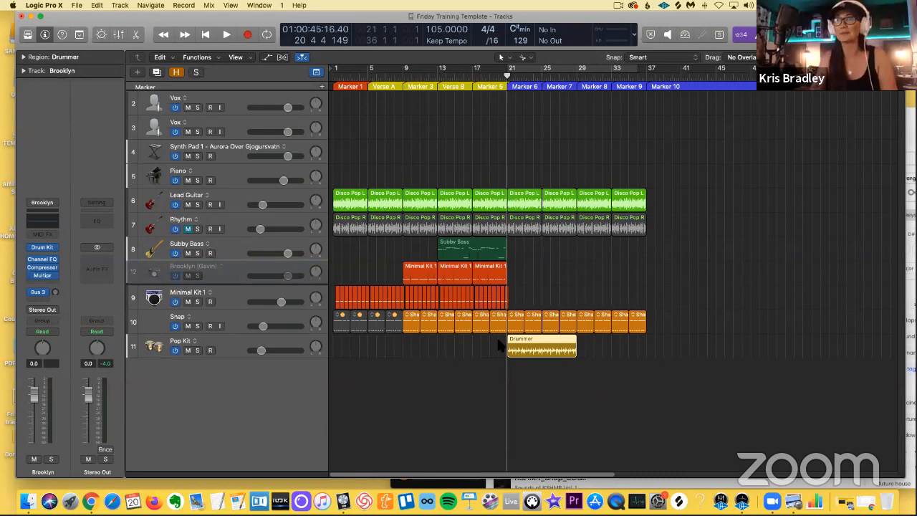
Color the Drummer region red and repeat it once so the drums run to bar 37.
key(alt+c)
click(396, 380)
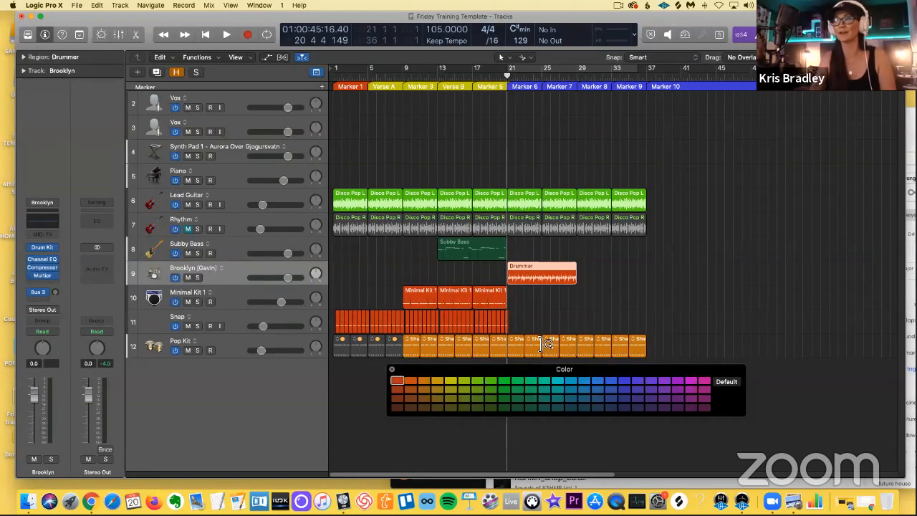
key(alt+c)
key(super+r)
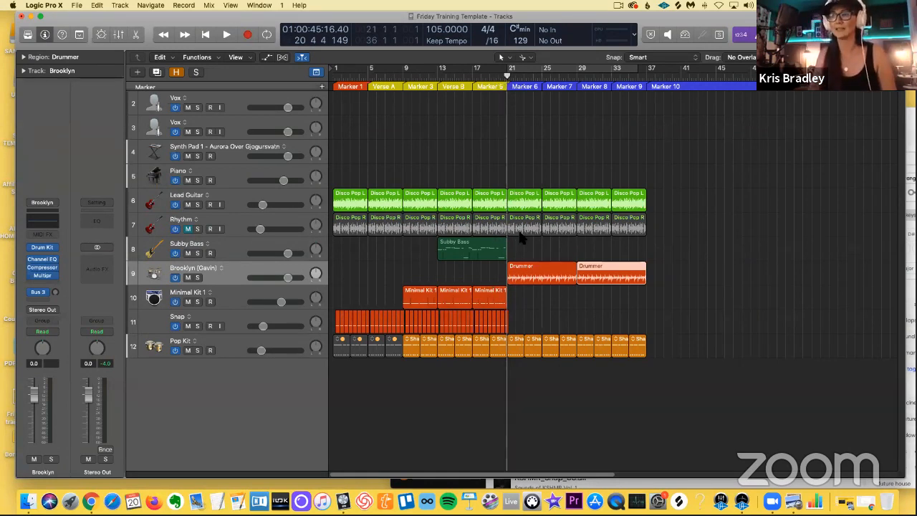
Lower Brooklyn to -4.9 dB and Subby Bass to -7.4 dB, and repeat the Subby Bass region twice up to bar 37.
key(space)
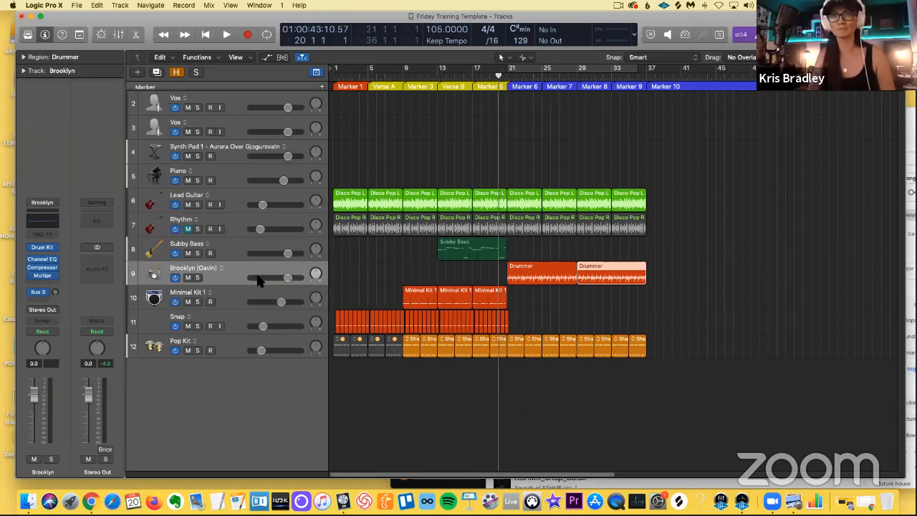
drag(287, 277, 273, 253)
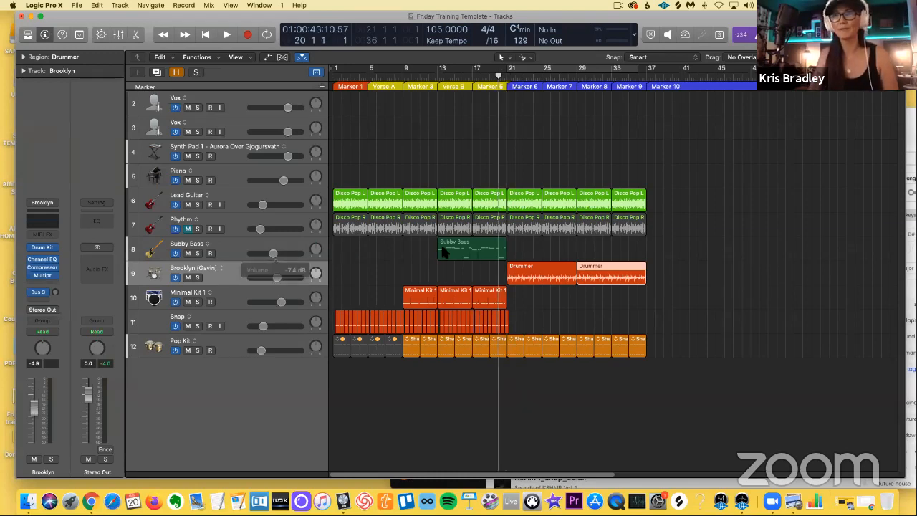
click(473, 256)
key(super+r)
key(super+r)
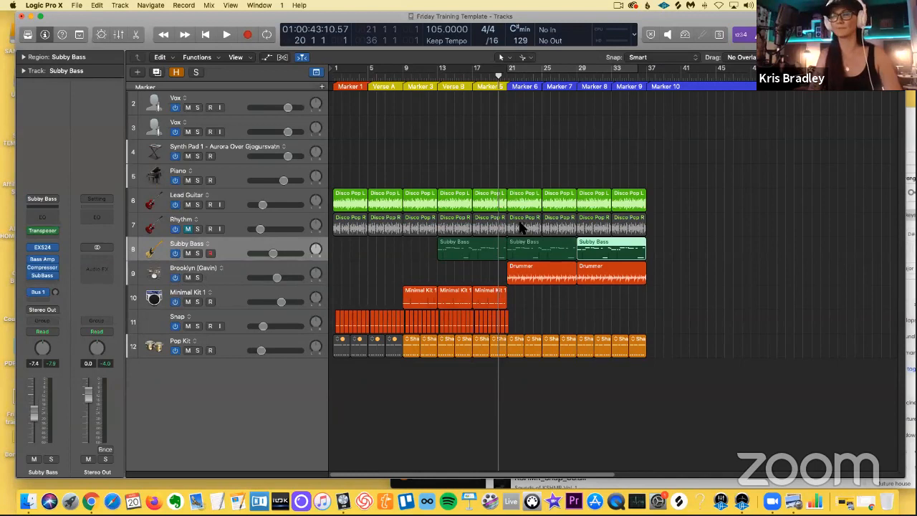
Play from bar 20 while raising the Brooklyn drums slightly and lowering Minimal Kit 1 a little.
key(space)
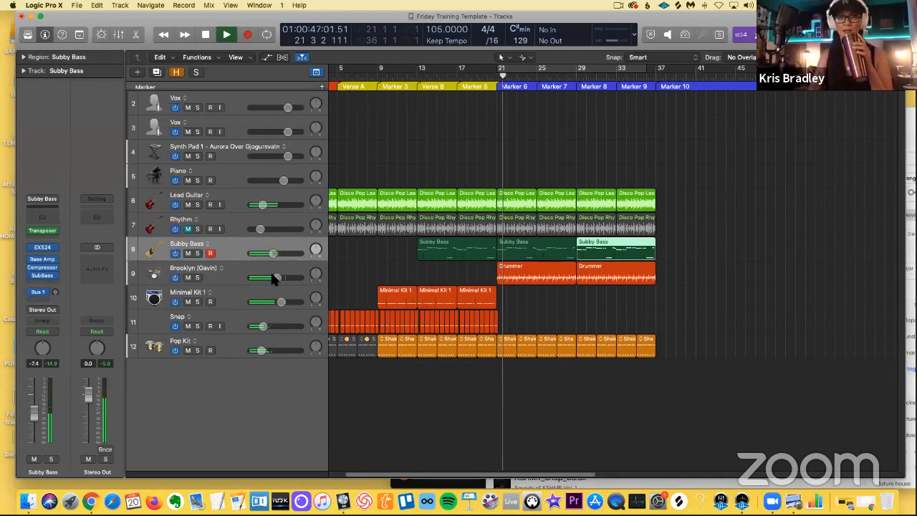
drag(278, 278, 281, 278)
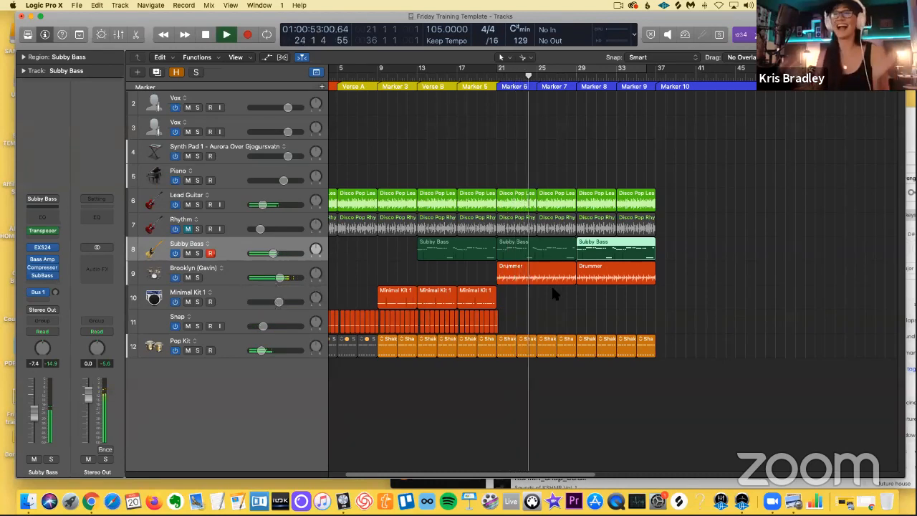
key(space)
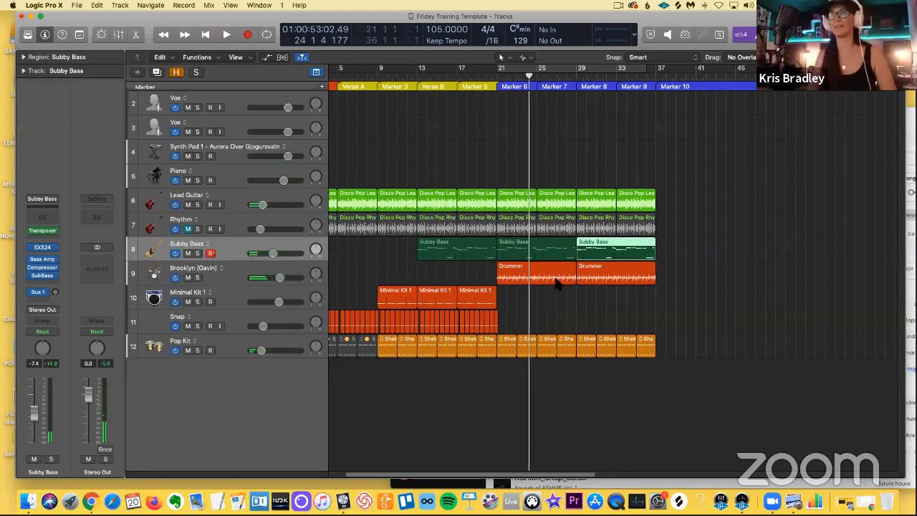
Delete the Rhythm guitar regions before bar 21.
key(super+Left)
key(super+Left)
key(super+Left)
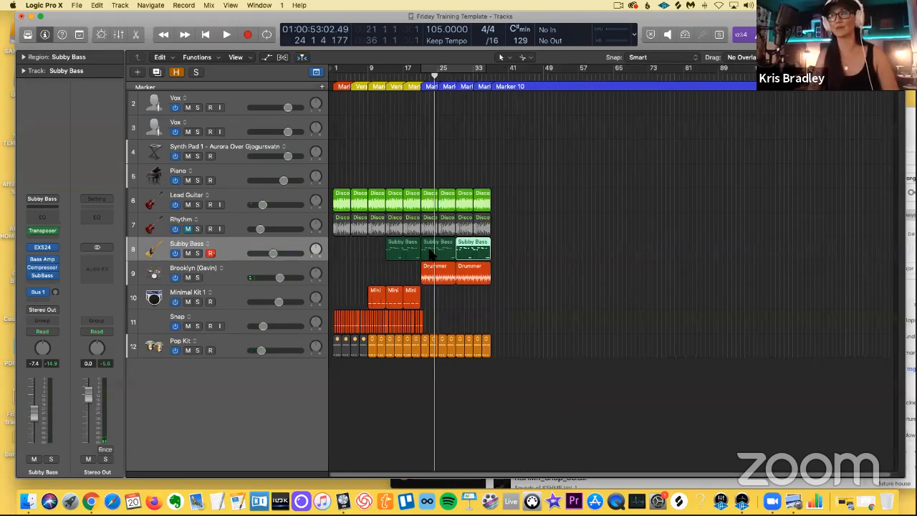
key(super+Right)
key(super+Right)
drag(380, 228, 469, 227)
key(Delete)
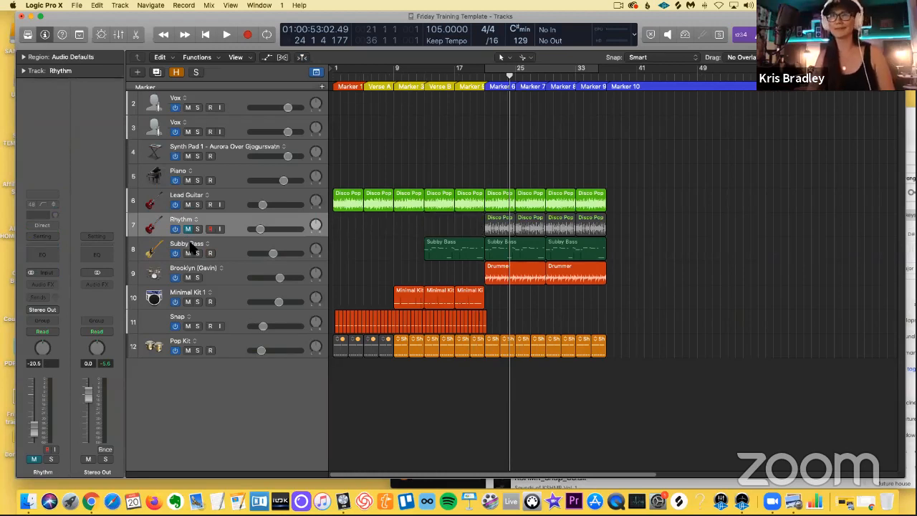
Unmute the Rhythm track, raise it to -13.2 dB with Lead Guitar slightly louder, and set the playhead at bar 20.
key(m)
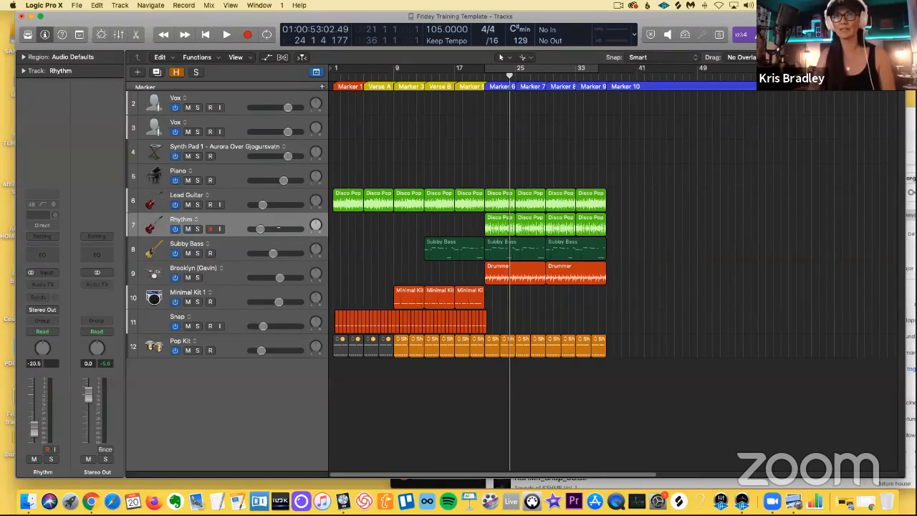
click(479, 83)
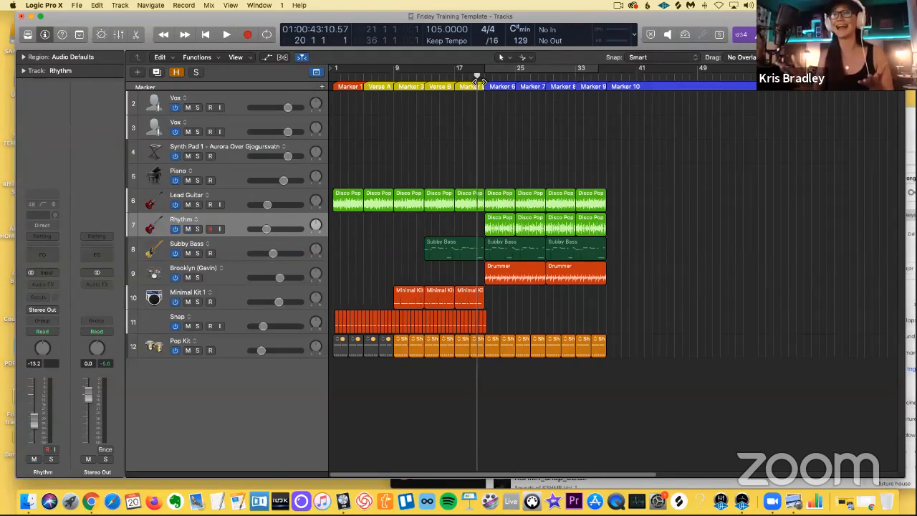
Play back from bar 20 and add a Bus 5 send at about -23.7 dB on the Rhythm track.
key(space)
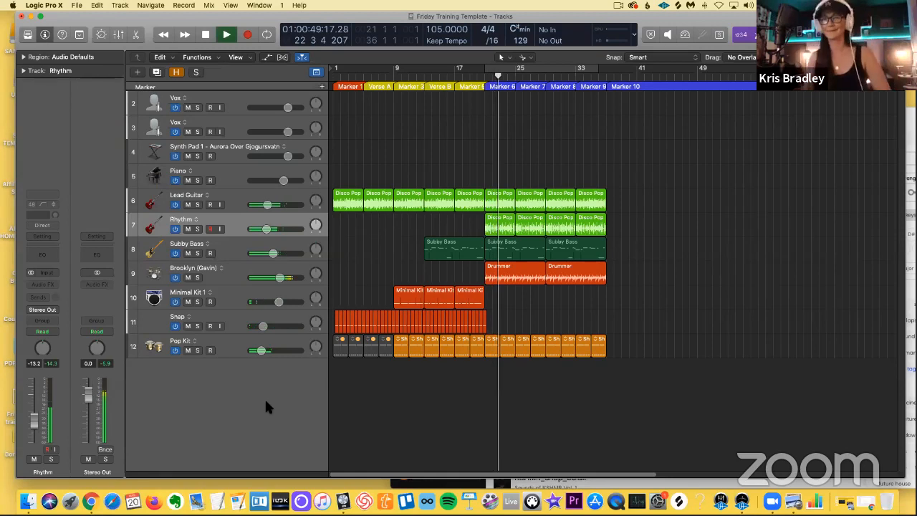
key(space)
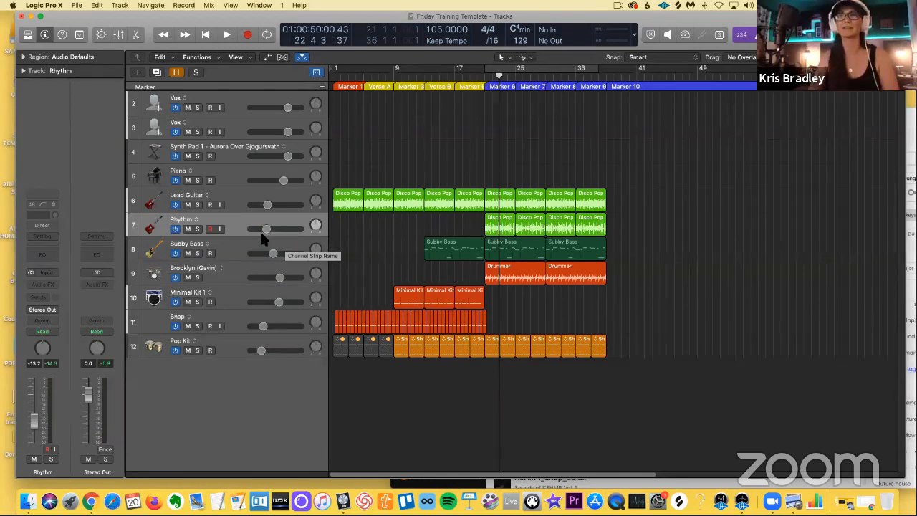
click(44, 297)
mouse_move(53, 313)
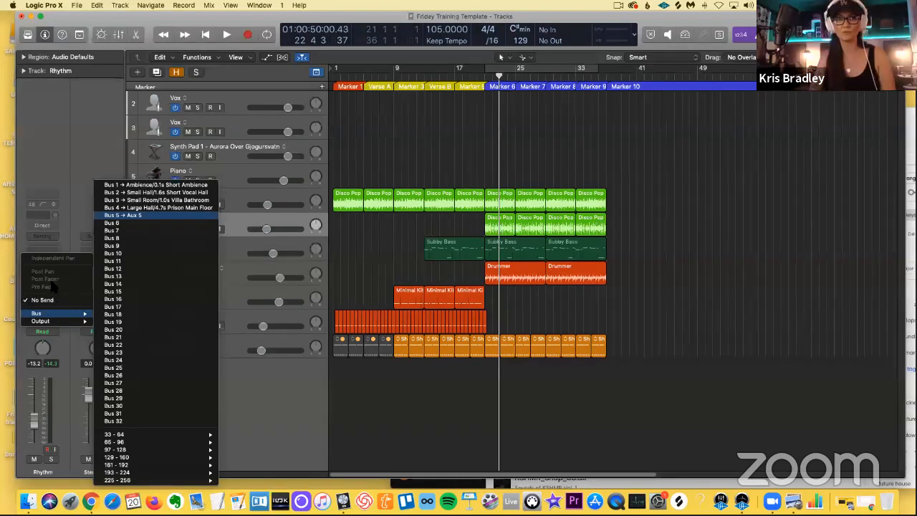
click(204, 215)
Add a send to Bus 5 on the Lead Guitar track.
click(242, 206)
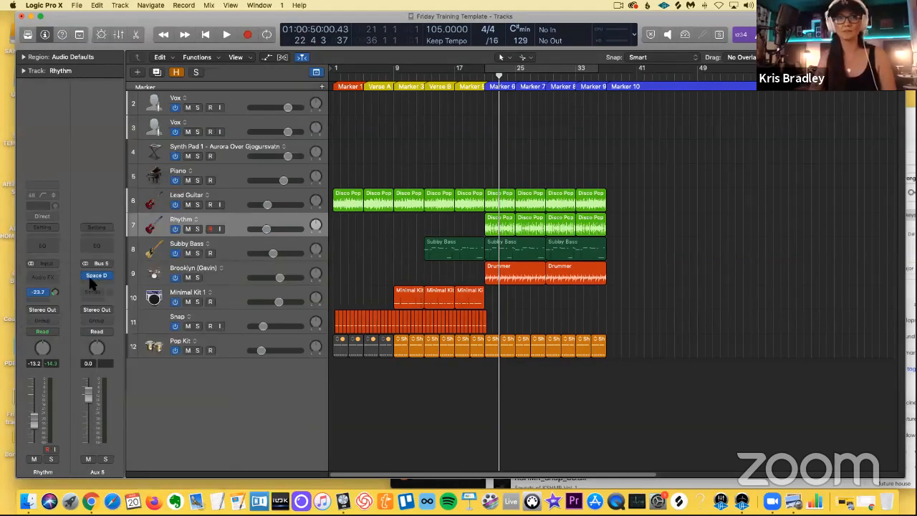
click(49, 297)
mouse_move(78, 313)
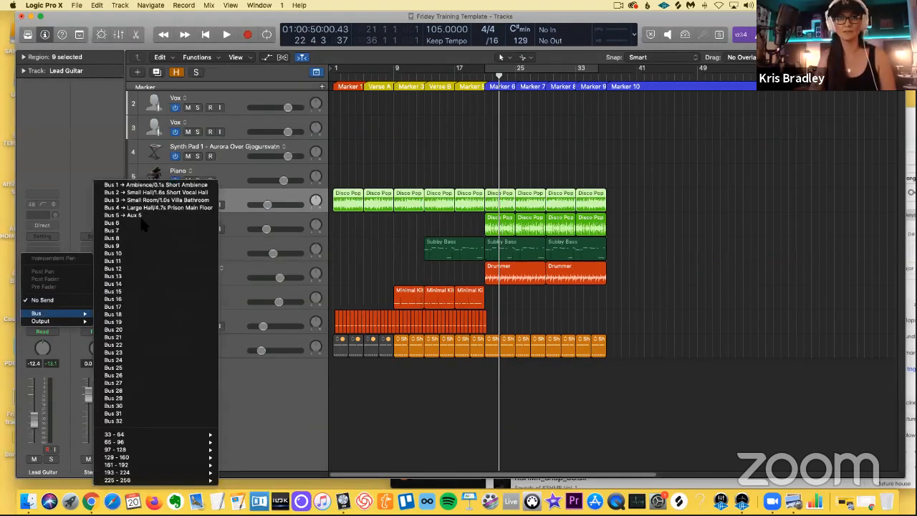
click(145, 220)
click(48, 291)
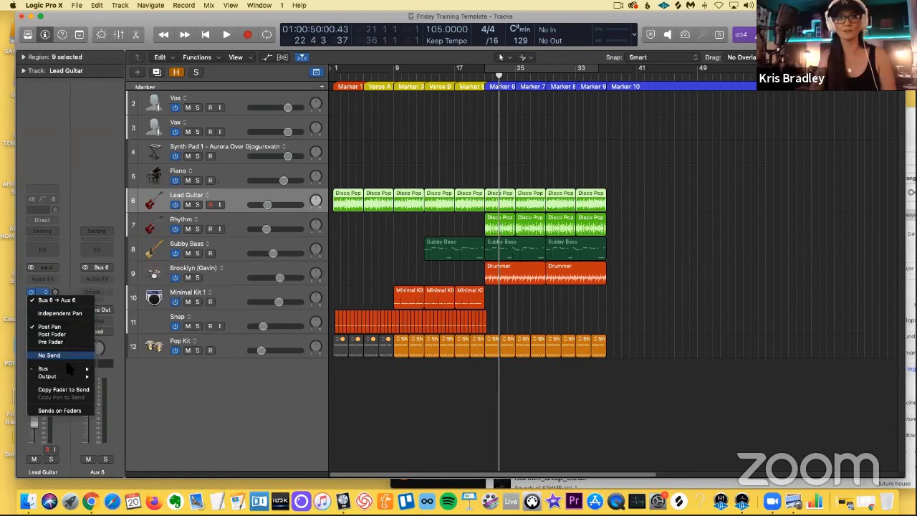
mouse_move(68, 367)
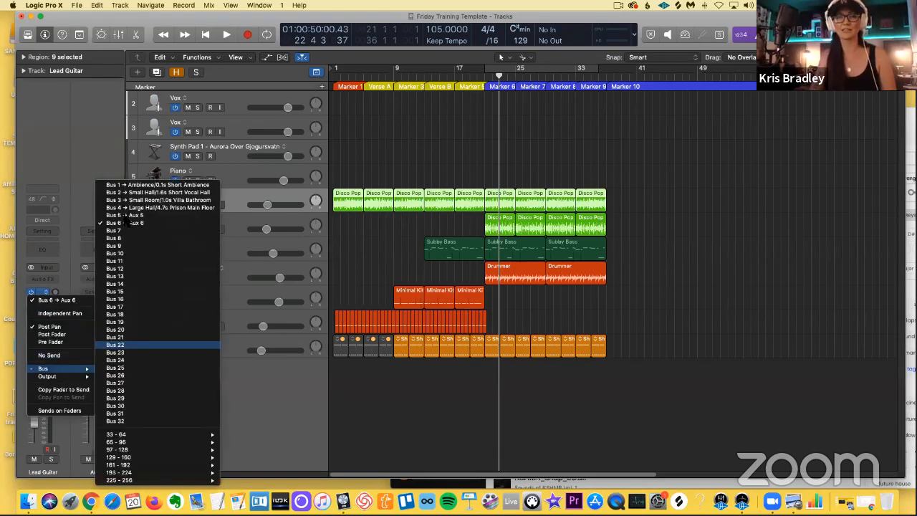
click(127, 215)
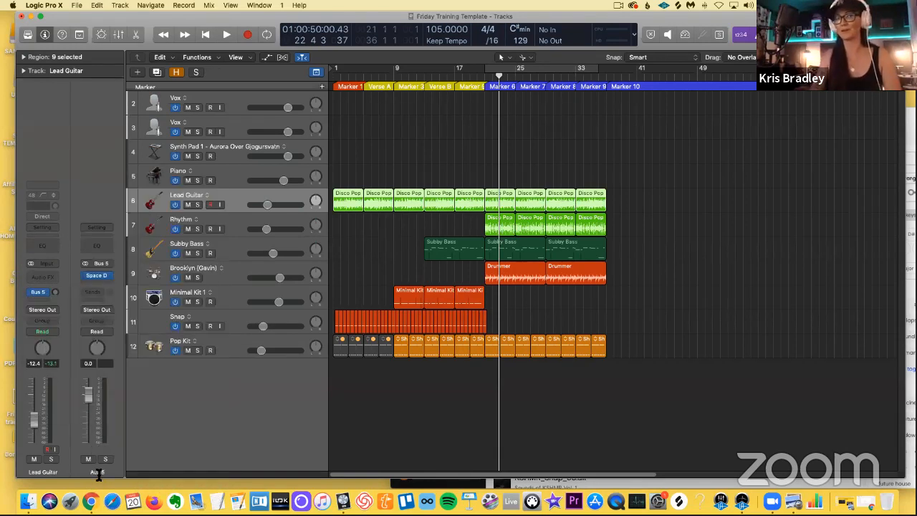
Rename the Aux 5 channel strip as "med hall".
double_click(97, 472)
text(med ha)
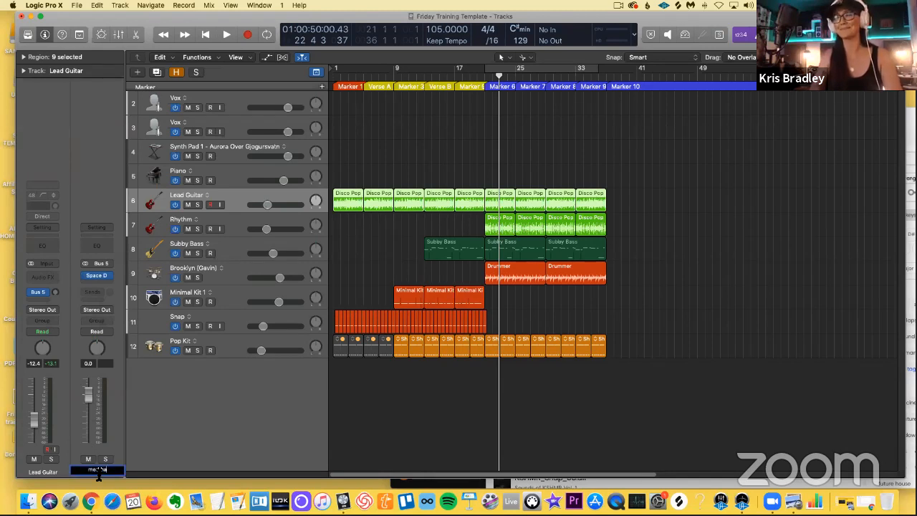
text(ll)
key(Return)
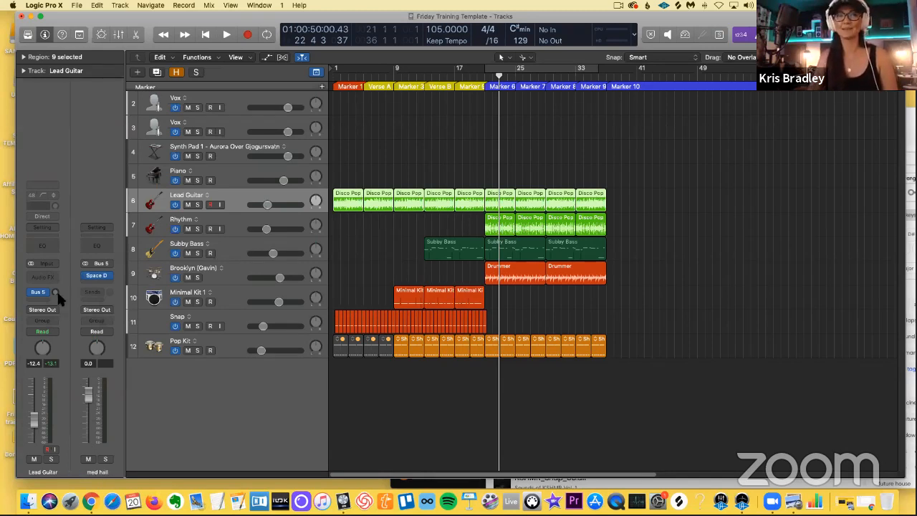
While playing from bar 20, pan Lead Guitar to +13, raise its Bus 5 send and Rhythm's volume slightly, and lower Brooklyn a little.
double_click(477, 78)
drag(316, 201, 316, 185)
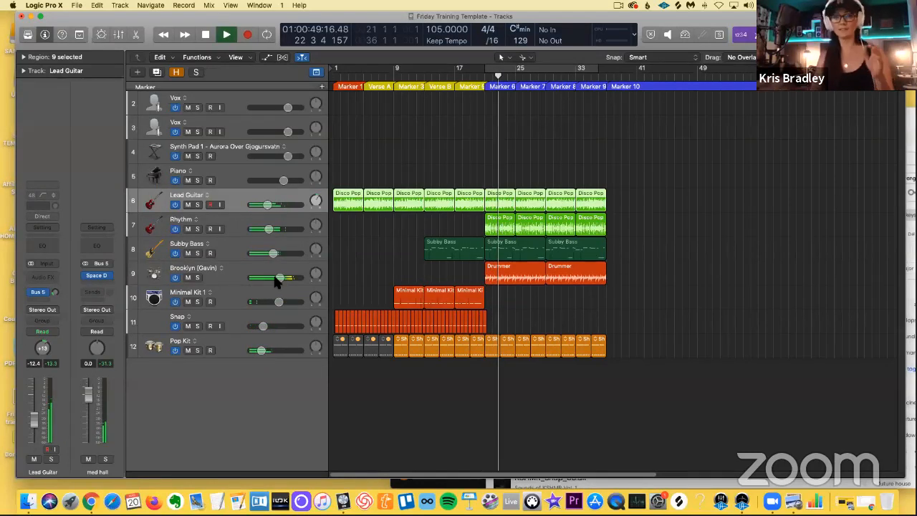
key(space)
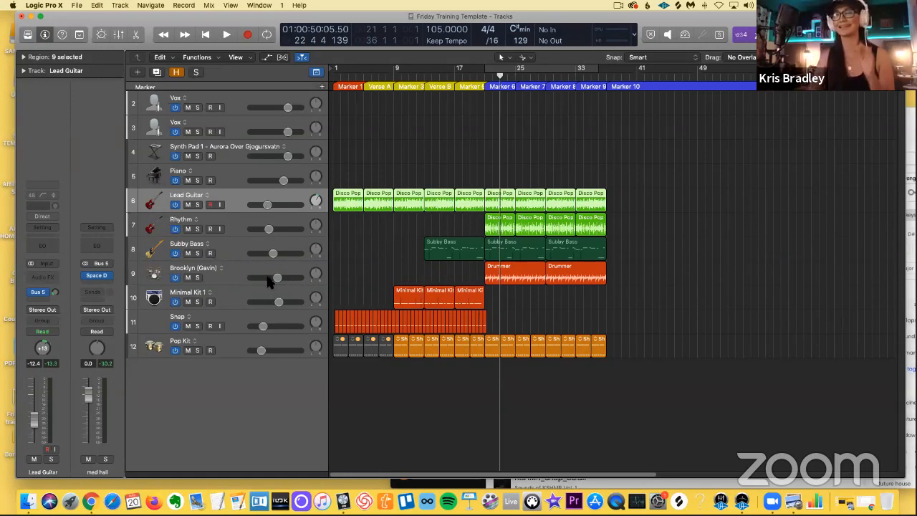
Return to the song start, solo Lead Guitar and add a Channel EQ to it.
key(Return)
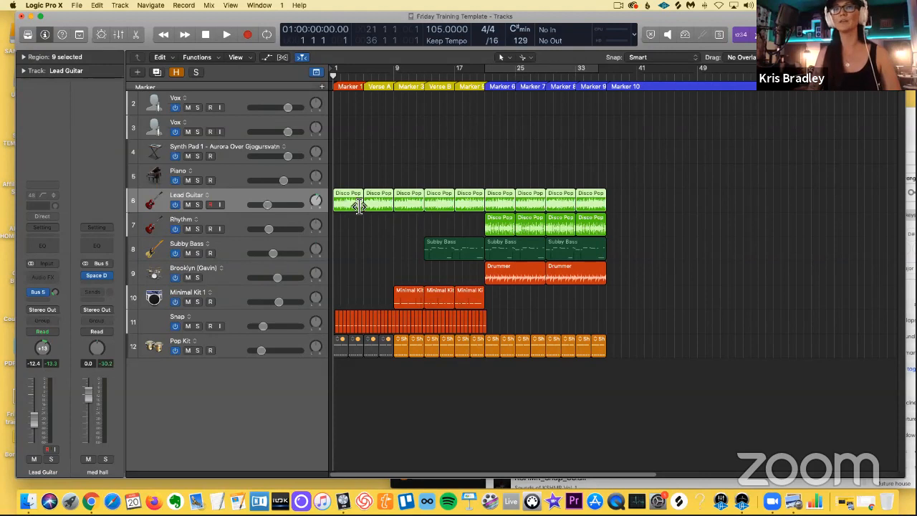
click(197, 204)
click(37, 244)
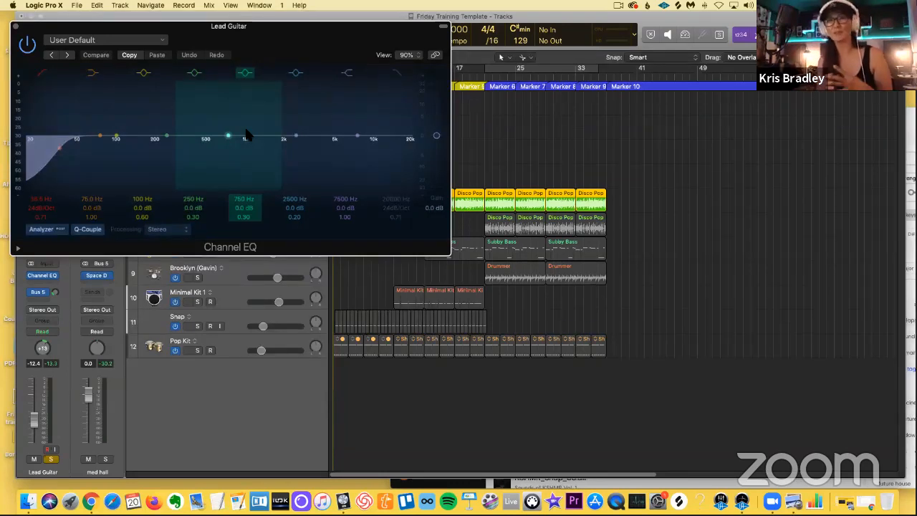
Enable the Channel EQ's high-cut filter at about 2700 Hz during playback, then close the EQ and unsolo Lead Guitar.
click(397, 74)
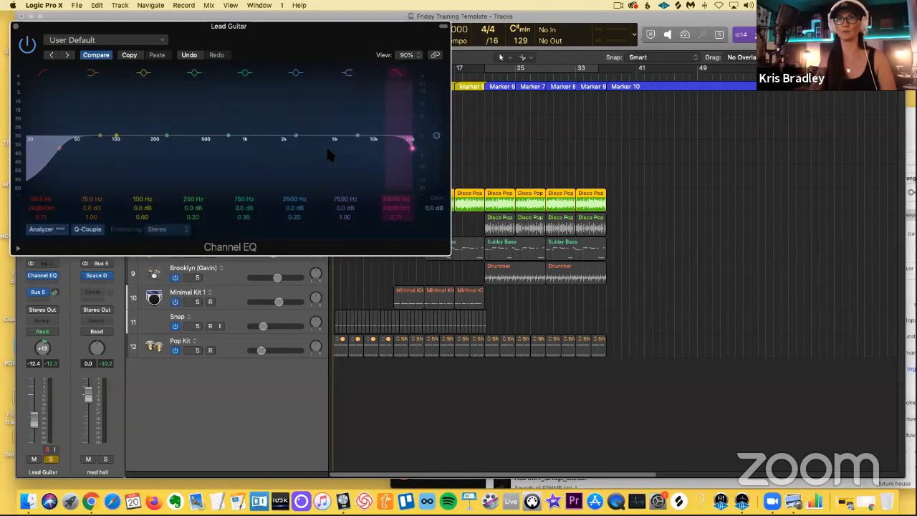
key(space)
mouse_move(326, 154)
mouse_down()
mouse_move(276, 154)
mouse_move(296, 152)
mouse_up()
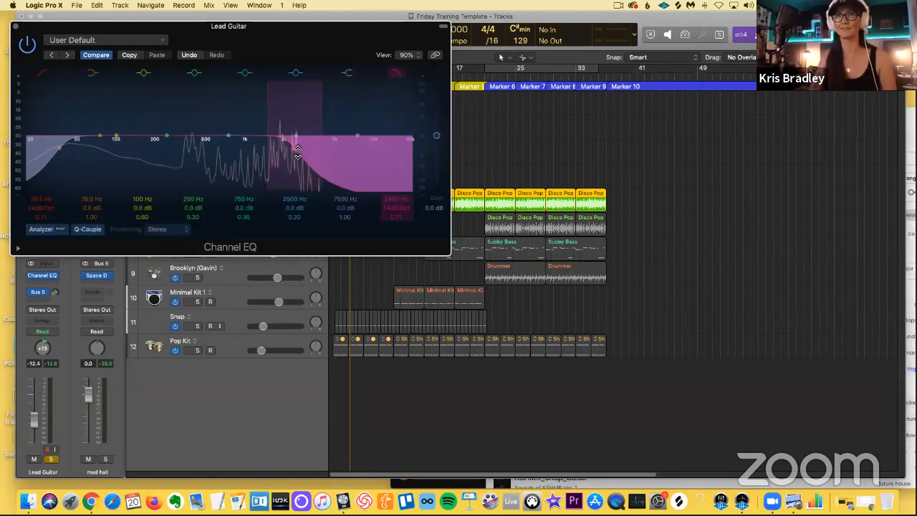
drag(271, 150, 253, 150)
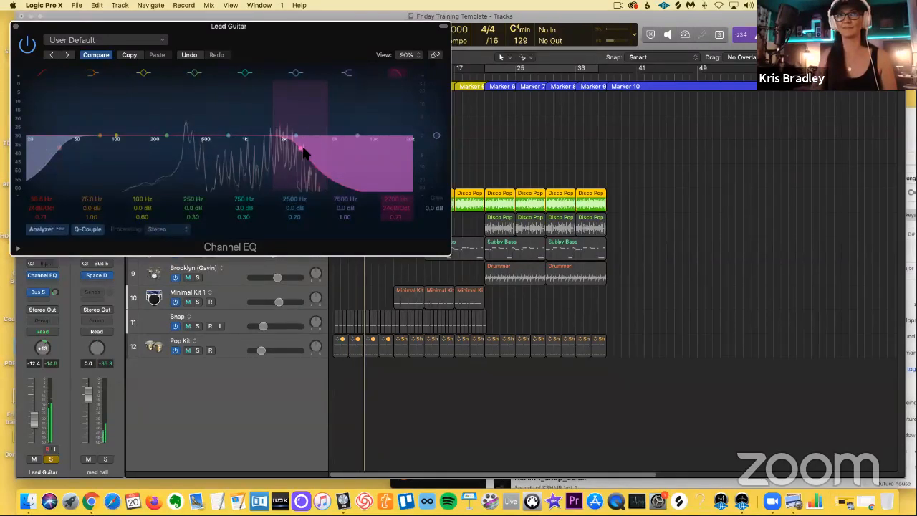
click(16, 27)
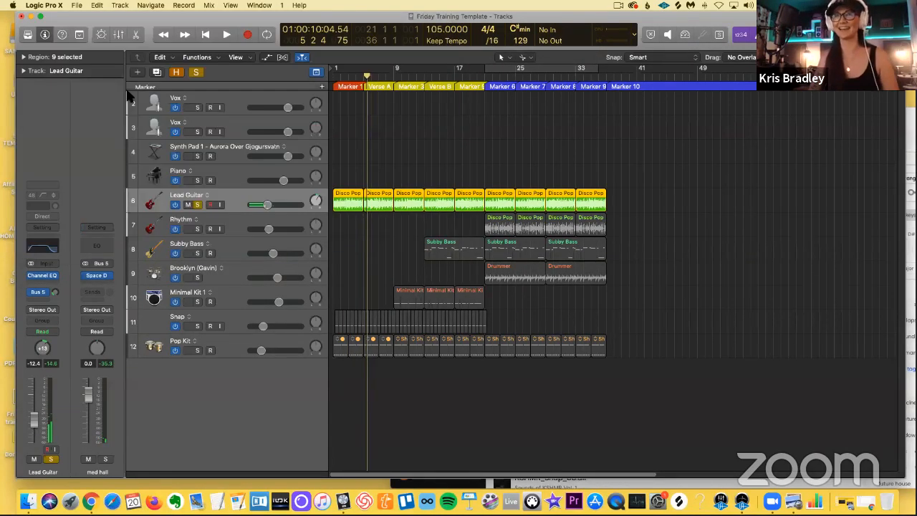
key(Return)
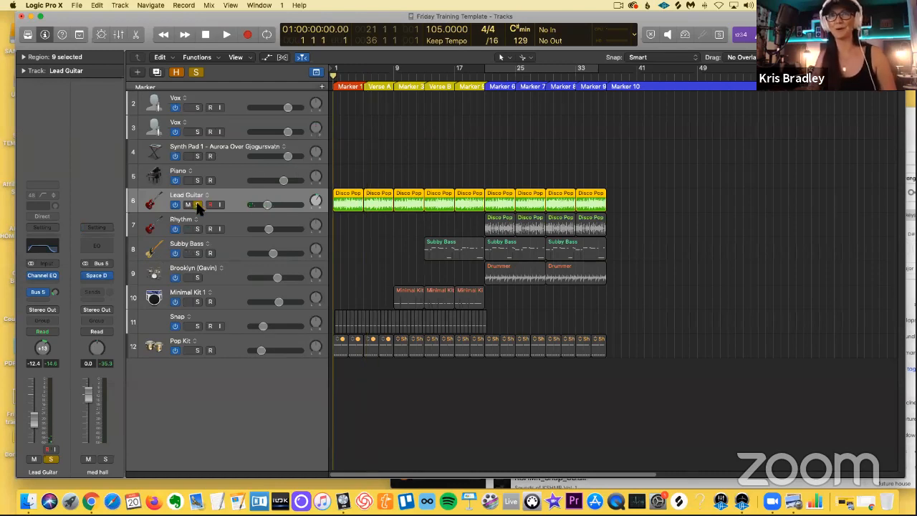
click(197, 204)
Set the playhead at bar 21, select the Piano track and play the section to try out a piano part.
scroll(449, 178, down, 1)
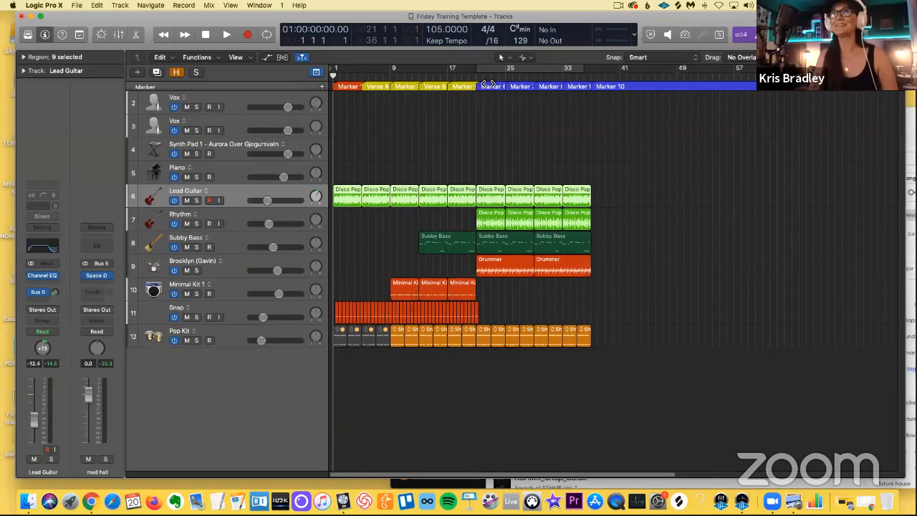
key(Return)
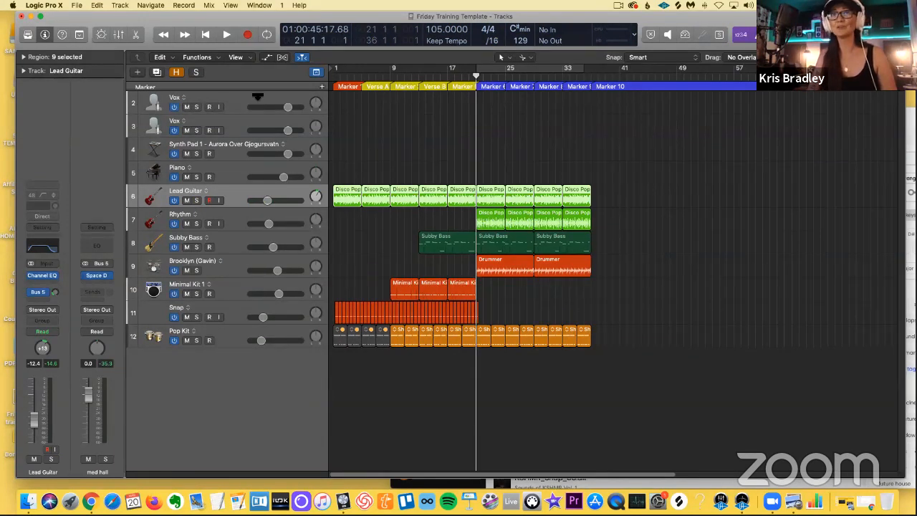
scroll(259, 93, up, 1)
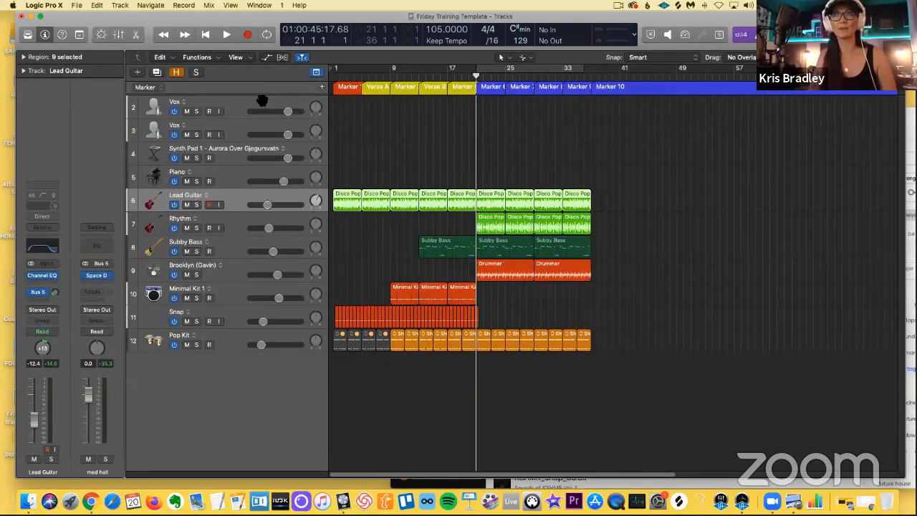
scroll(239, 171, up, 1)
click(362, 169)
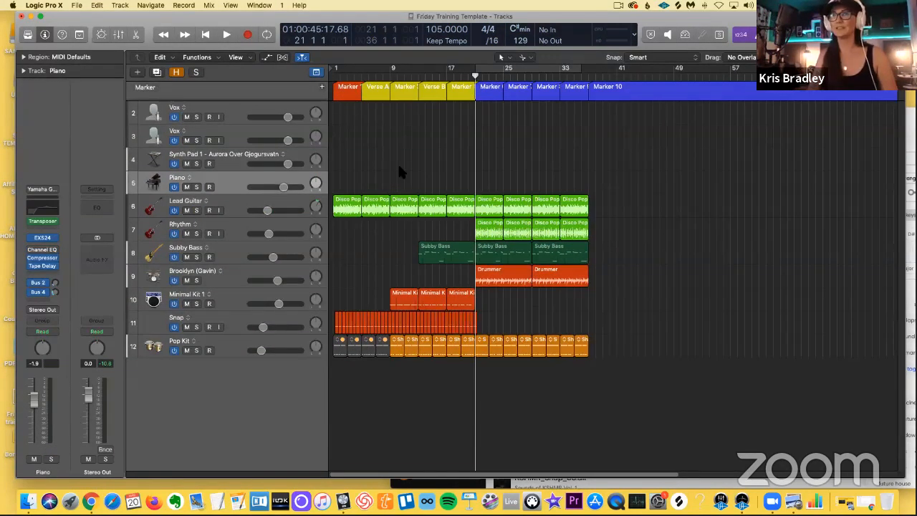
key(super+Right)
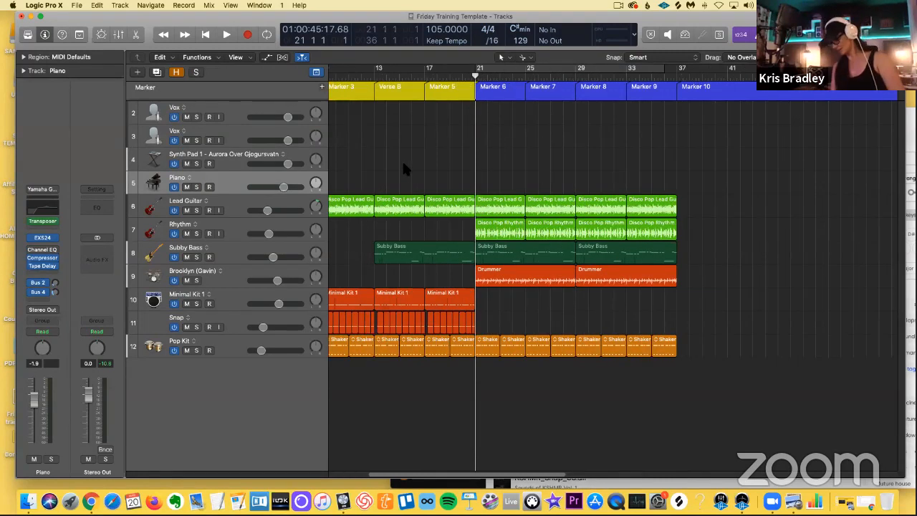
key(super+Right)
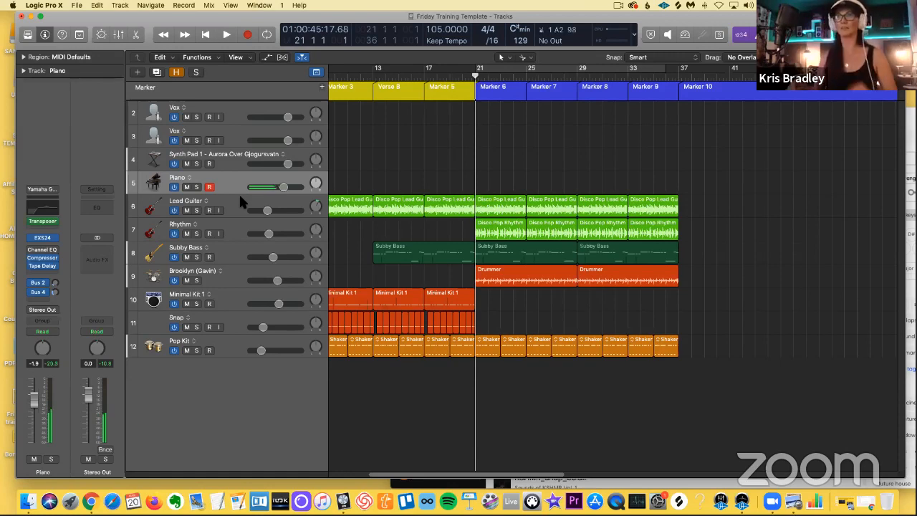
key(space)
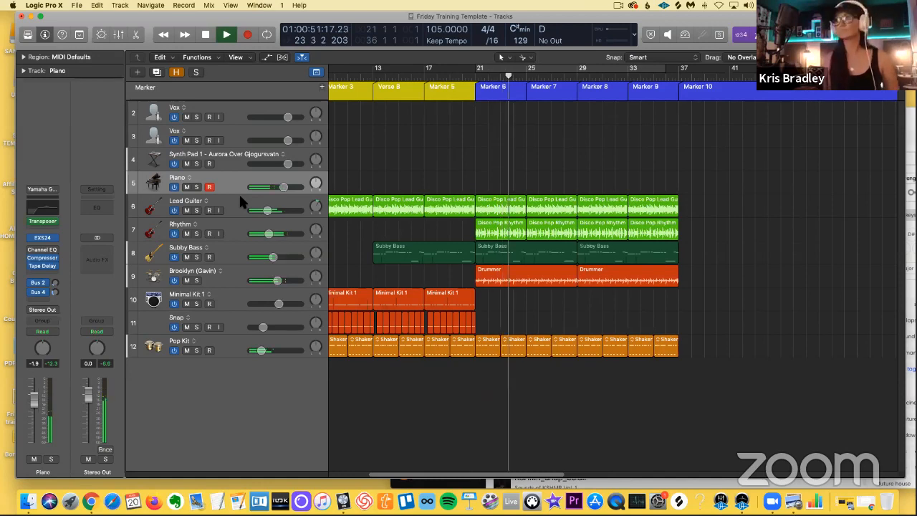
key(space)
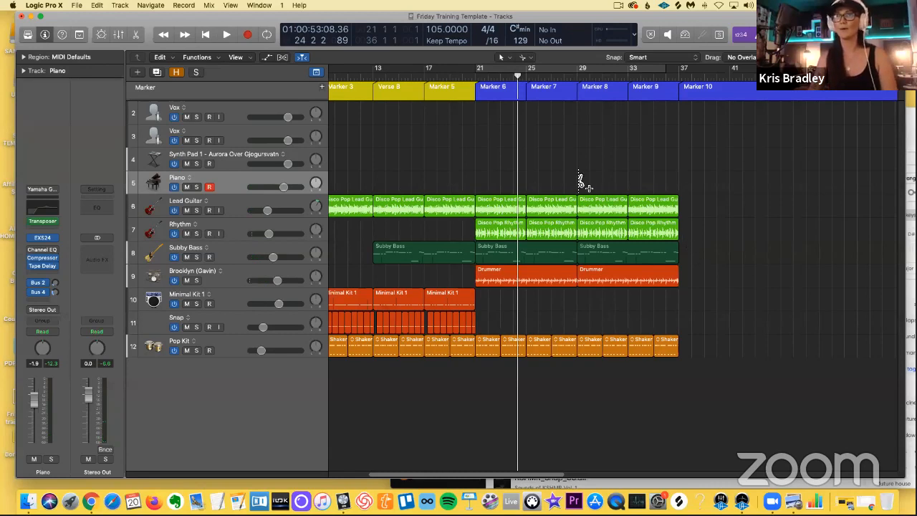
Record a piano part on the Piano track from bar 21 to bar 29.
scroll(579, 182, down, 1)
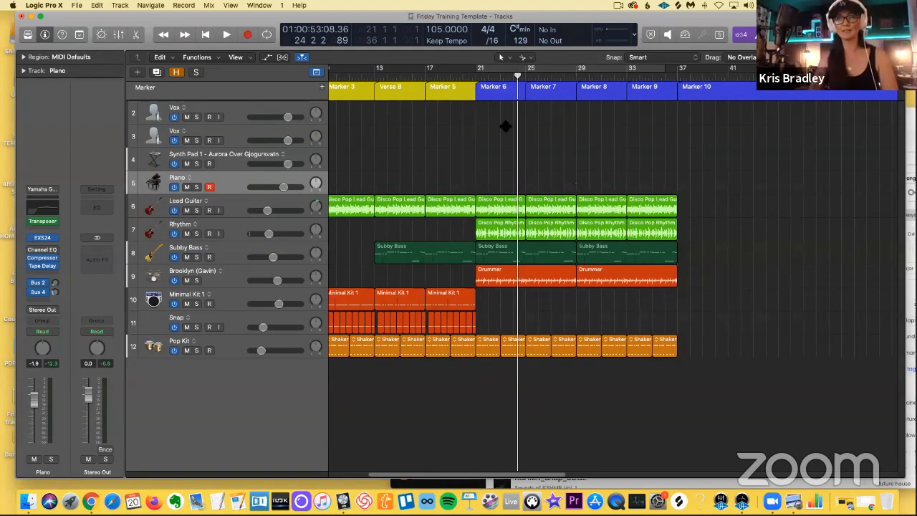
scroll(501, 95, down, 4)
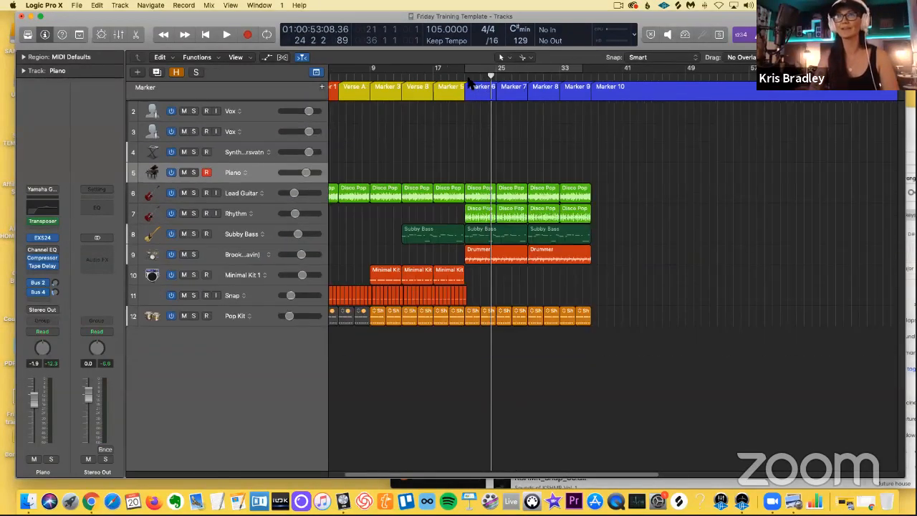
scroll(459, 79, up, 2)
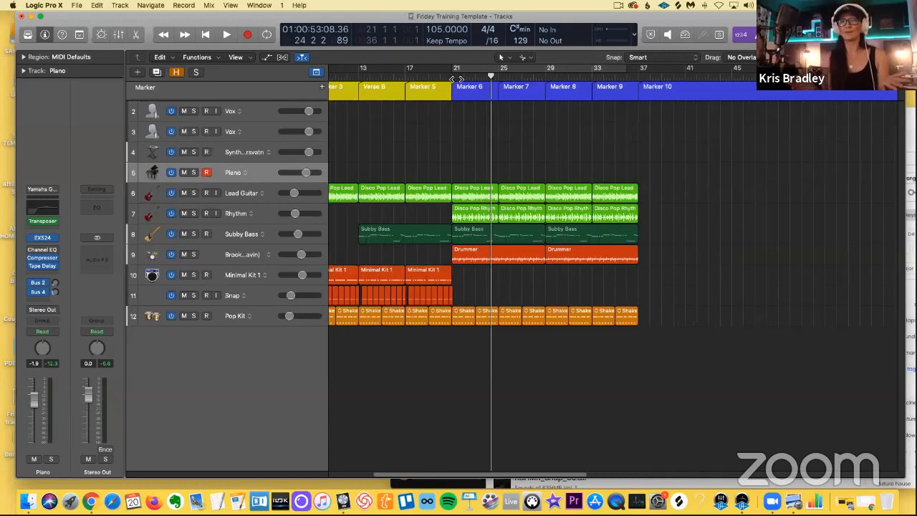
click(454, 78)
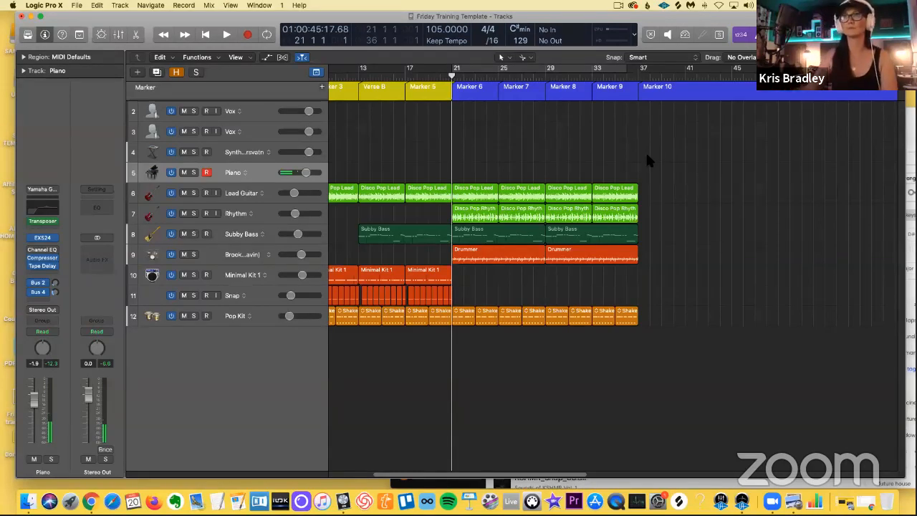
key(space)
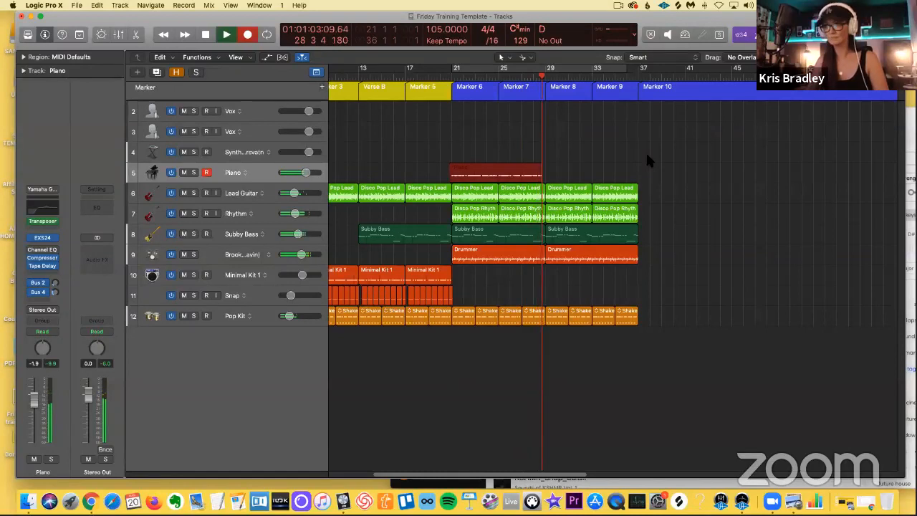
key(space)
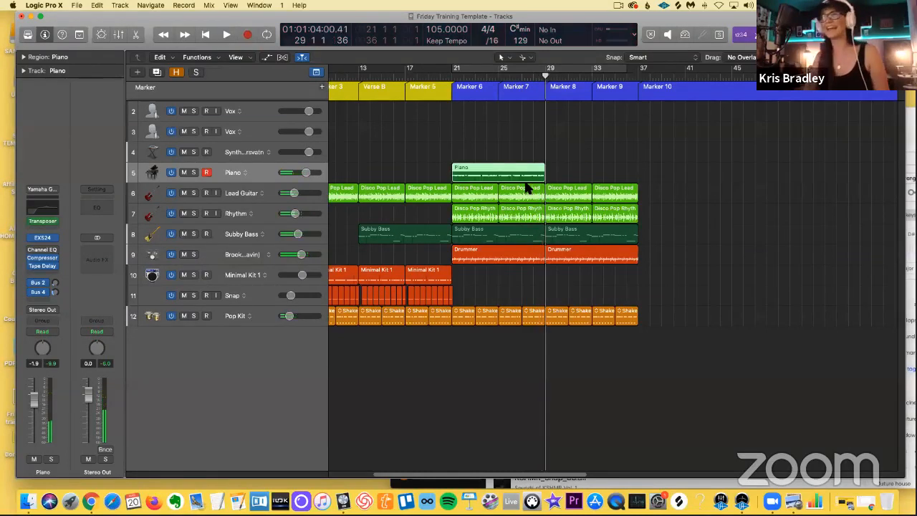
Delete the Lead Guitar, Rhythm, Subby Bass and Brooklyn Drummer regions from bar 29 onward.
drag(559, 158, 640, 258)
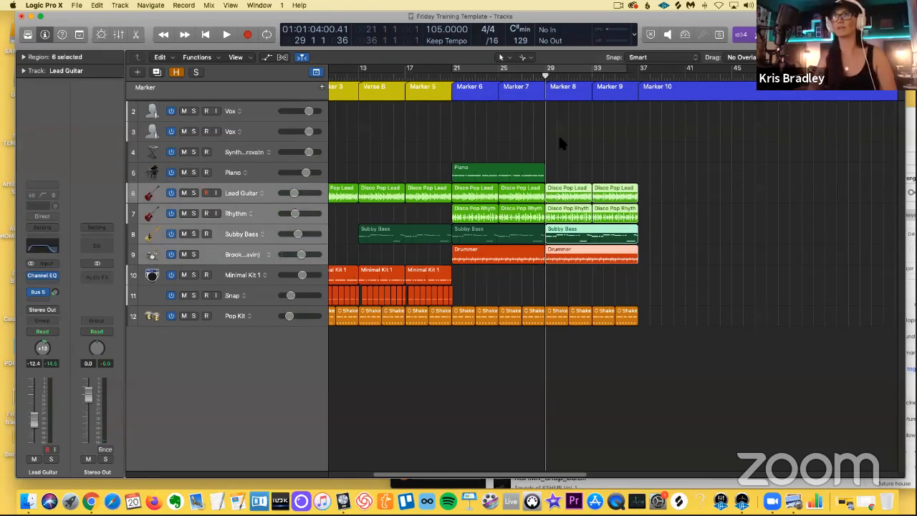
key(Delete)
Recolor Marker 8 at bar 29 orange.
key(alt+c)
click(398, 378)
key(alt+c)
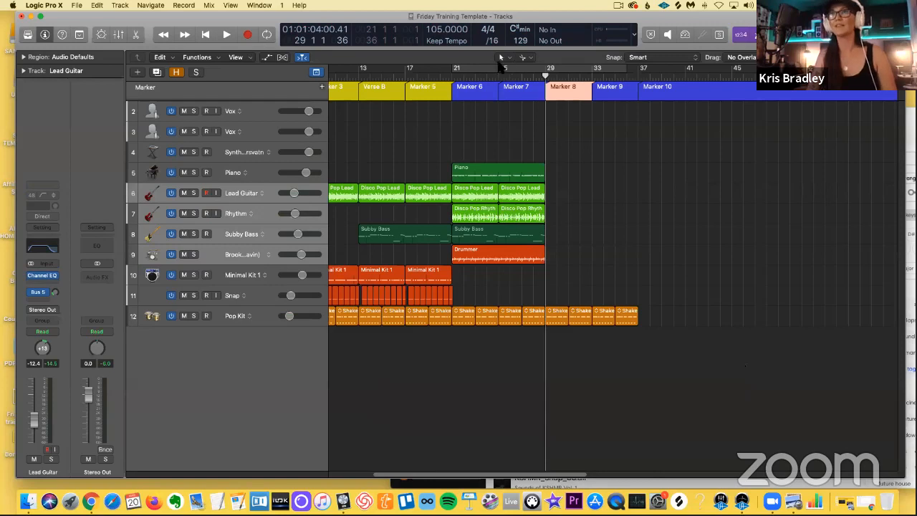
Play the arrangement from bar 20 and lower the Piano track's volume to -8.6 dB.
click(446, 79)
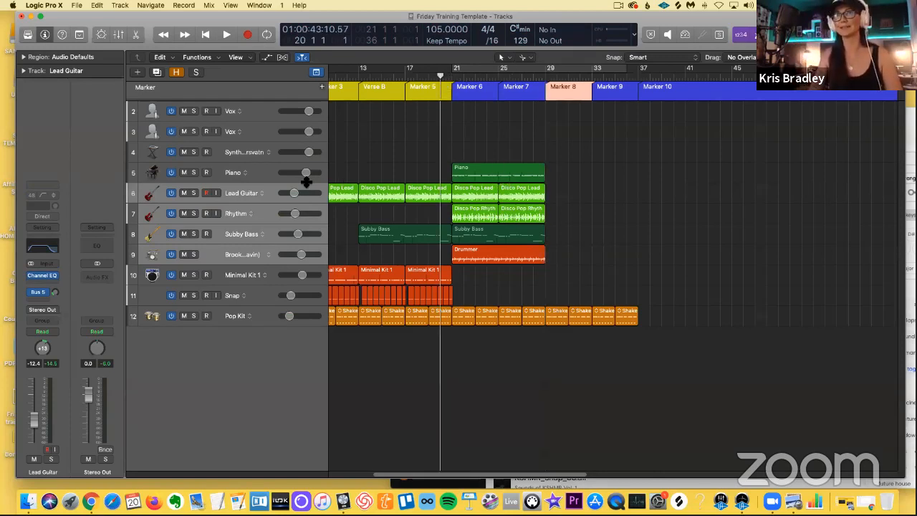
key(super+Right)
key(super+Down)
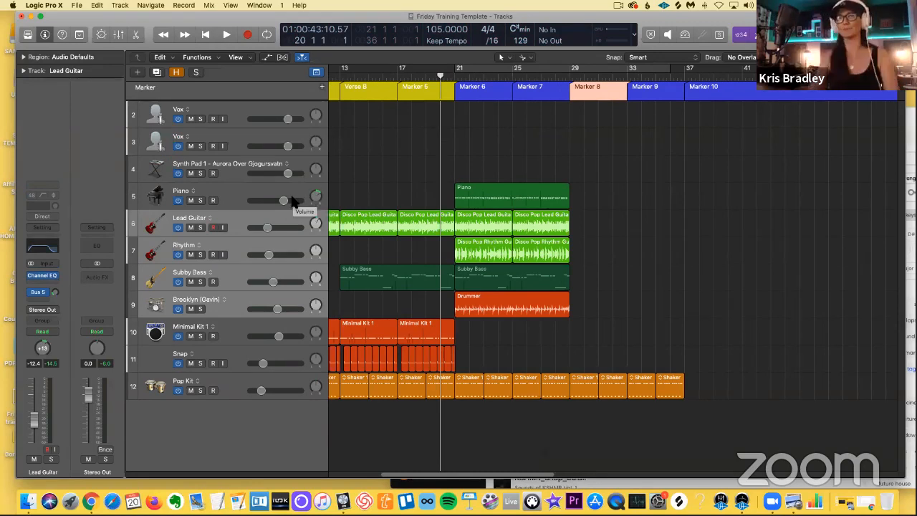
key(space)
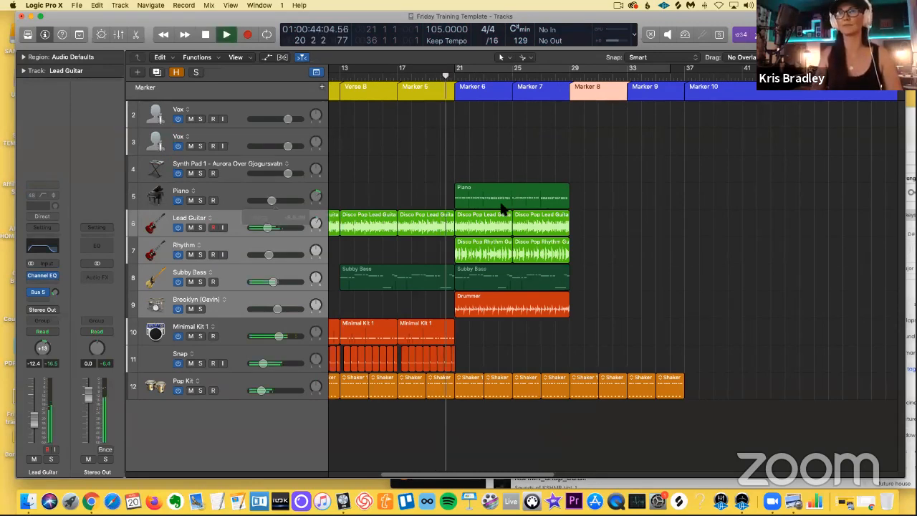
Recolor the Piano region at bar 21 cyan while the section plays.
click(501, 201)
key(alt+c)
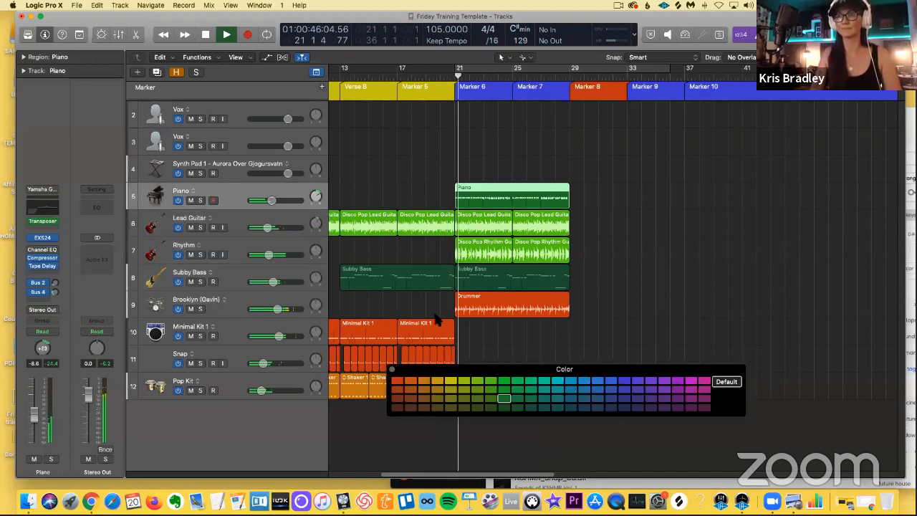
click(557, 381)
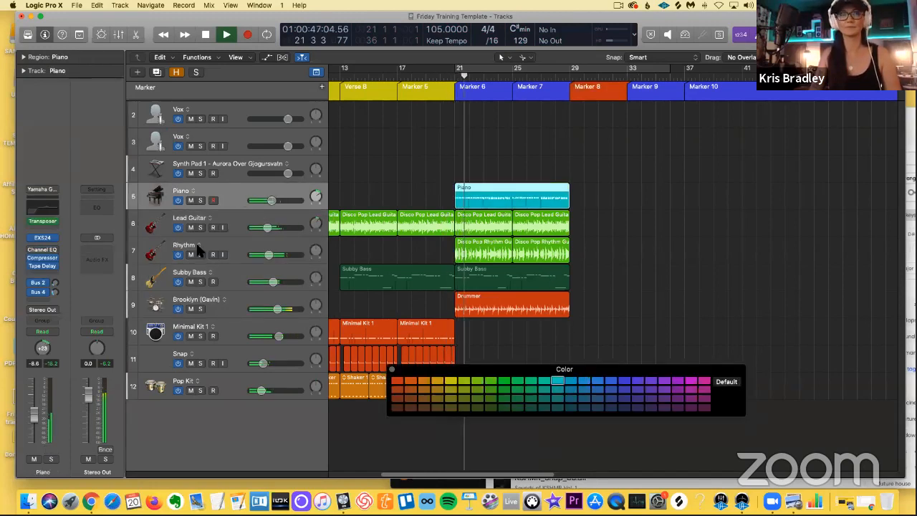
click(56, 283)
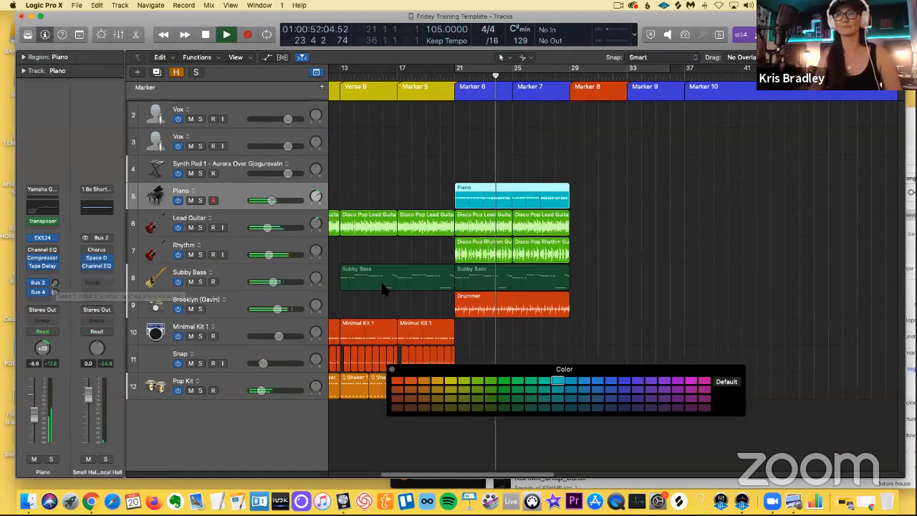
scroll(517, 321, left, 5)
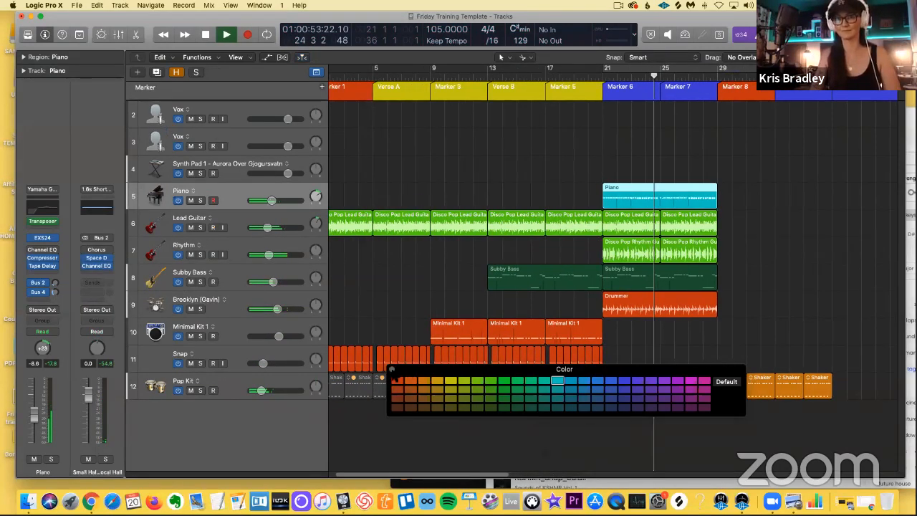
key(alt+c)
key(space)
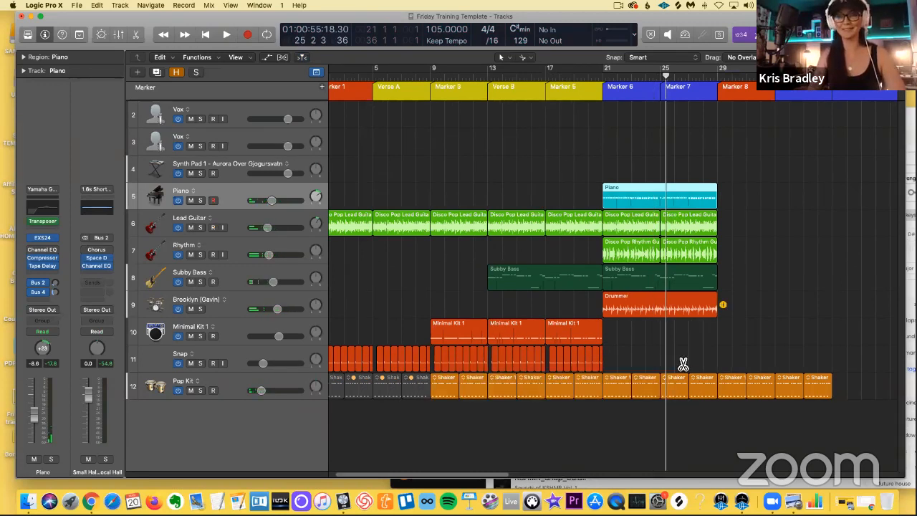
Record a synth pad part on the Synth Pad 1 track from bar 1 to the end of the Marker 1 section.
key(super+Left)
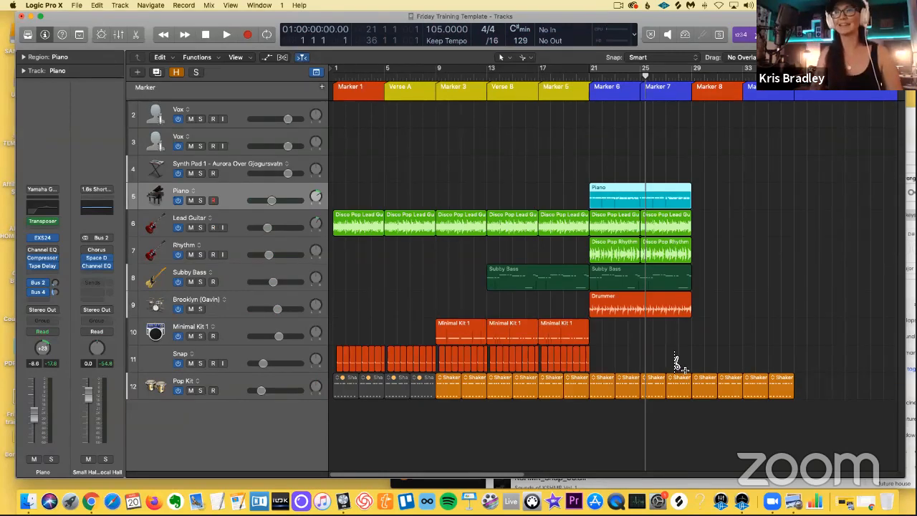
key(Return)
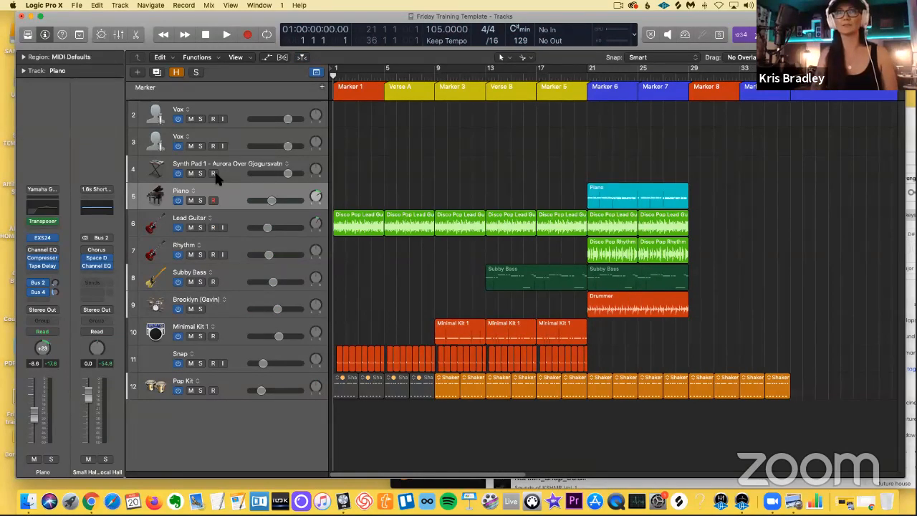
click(231, 175)
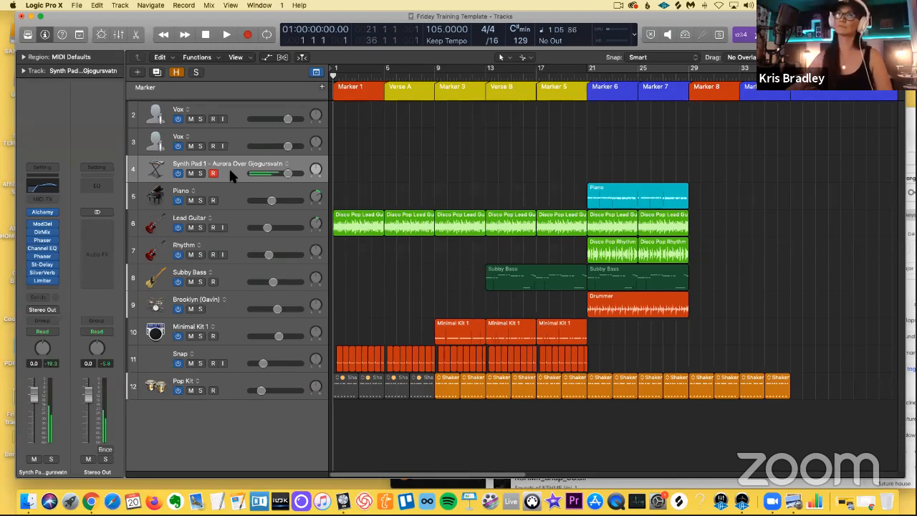
key(space)
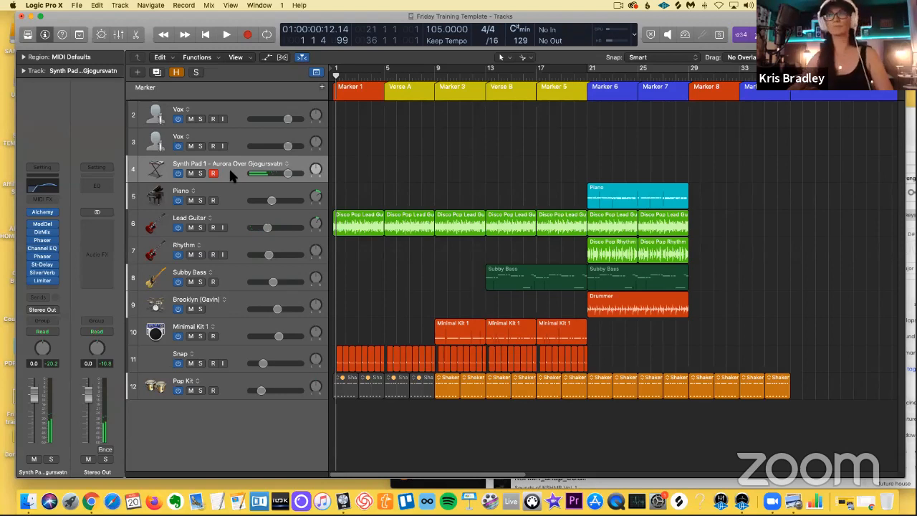
key(Return)
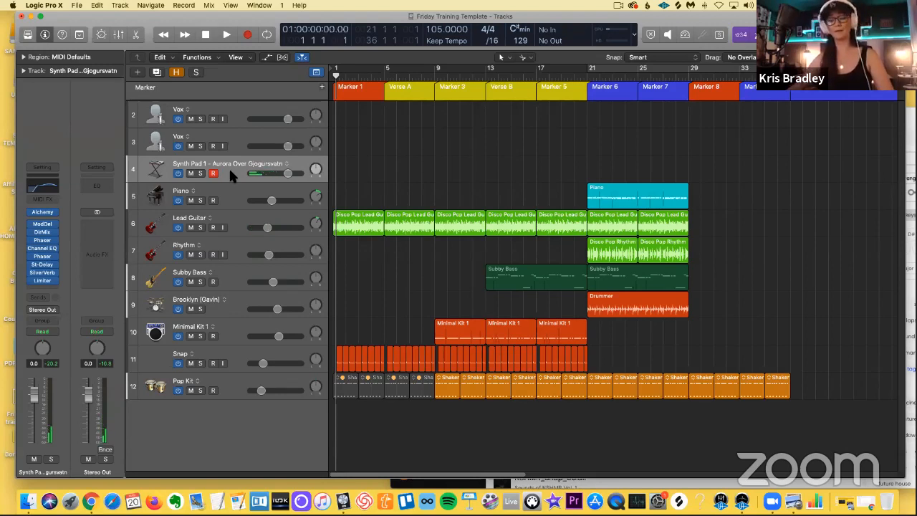
key(r)
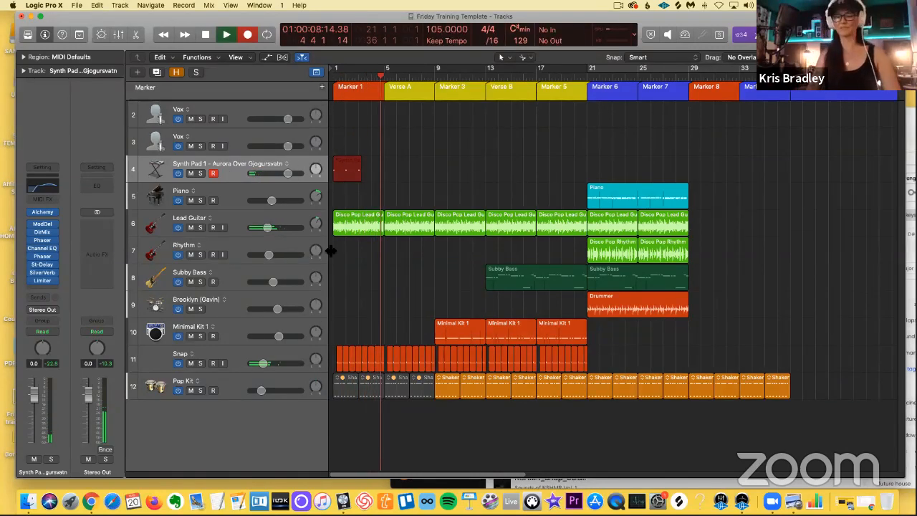
key(space)
Lower the Synth Pad 1 track's volume to -4.2 dB and play back the intro from bar 1.
drag(287, 173, 279, 173)
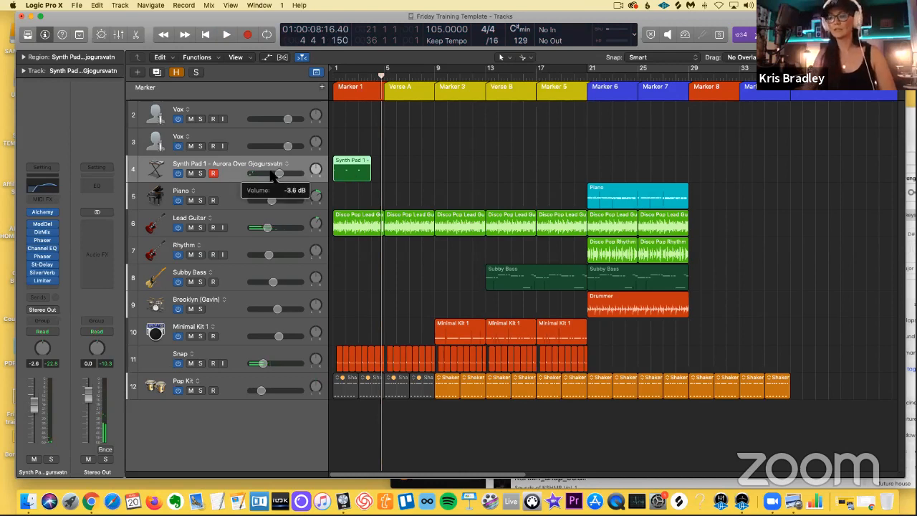
key(Return)
key(space)
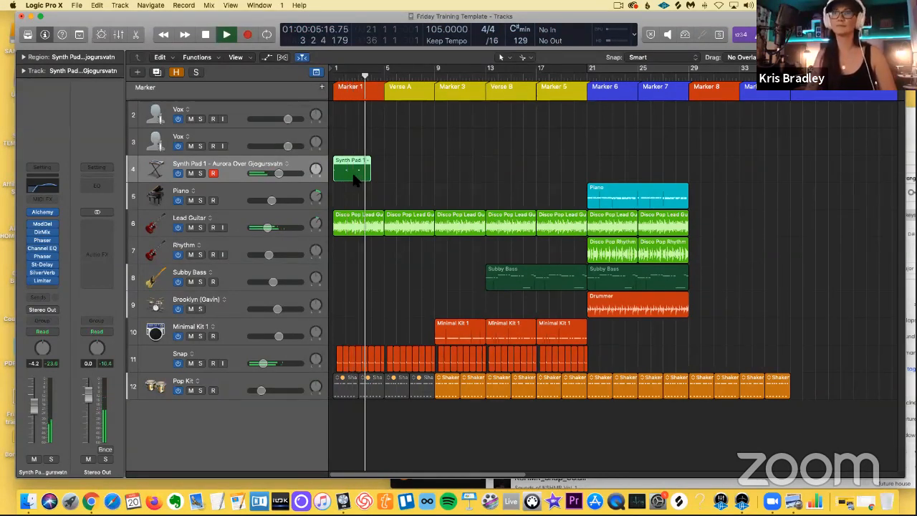
key(space)
Copy the Synth Pad region and one section's Snap regions to bar 29, and delete the Pop Kit shaker regions from bar 29 onward.
drag(348, 175, 698, 180)
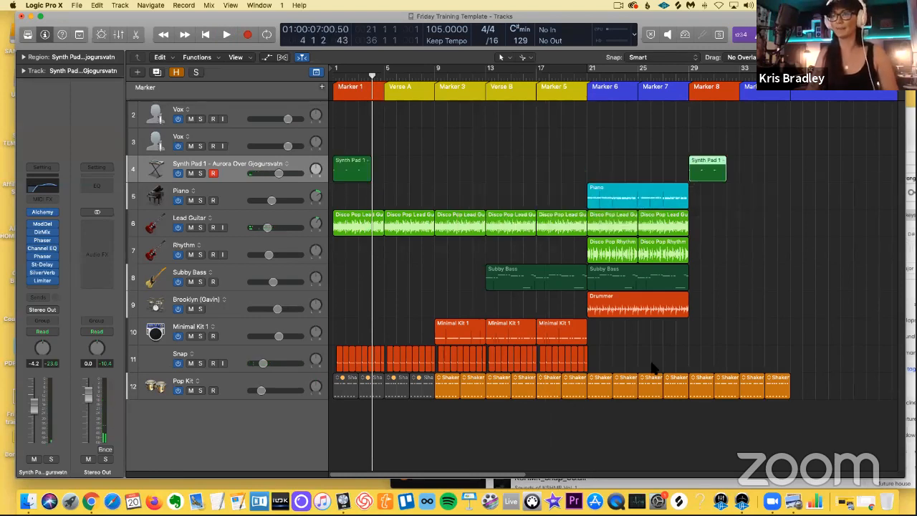
drag(477, 367, 626, 355)
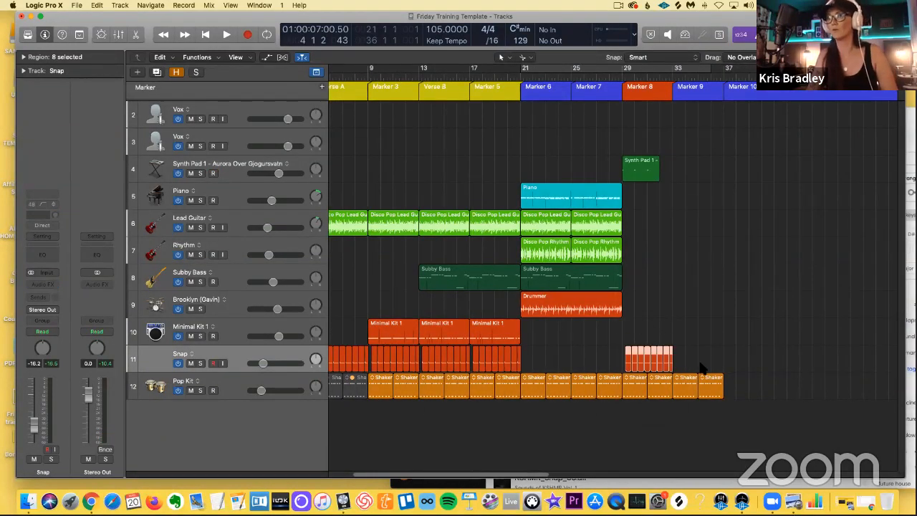
drag(637, 407, 770, 390)
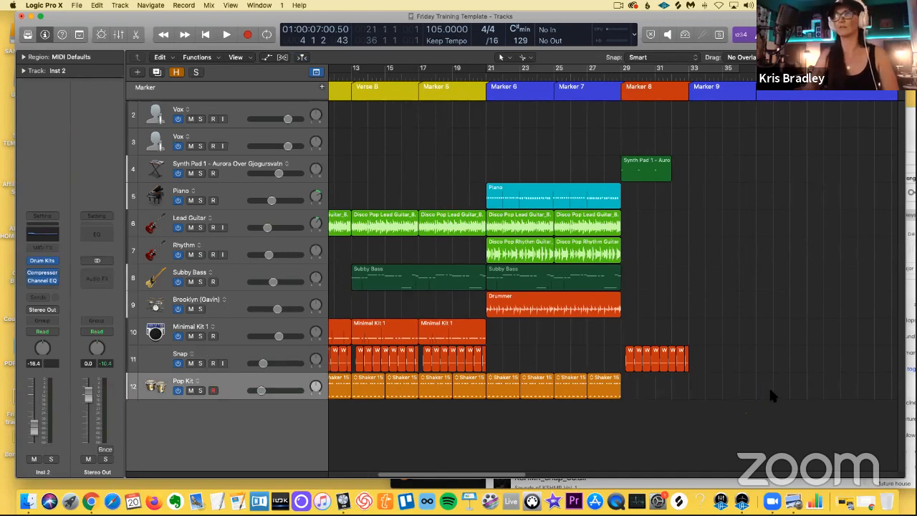
key(Return)
key(super+Left)
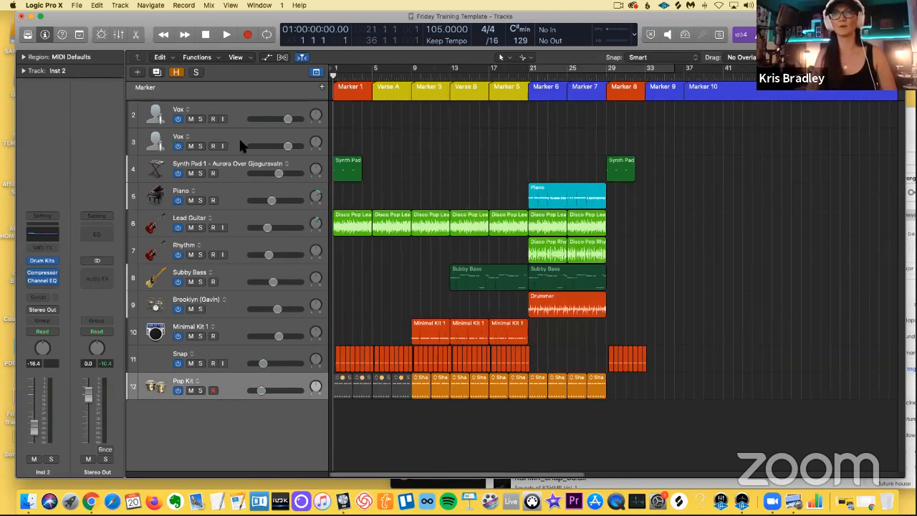
Show the region parameters, transpose the first Lead Guitar region by -3 and reset its transposition to 0.
click(242, 117)
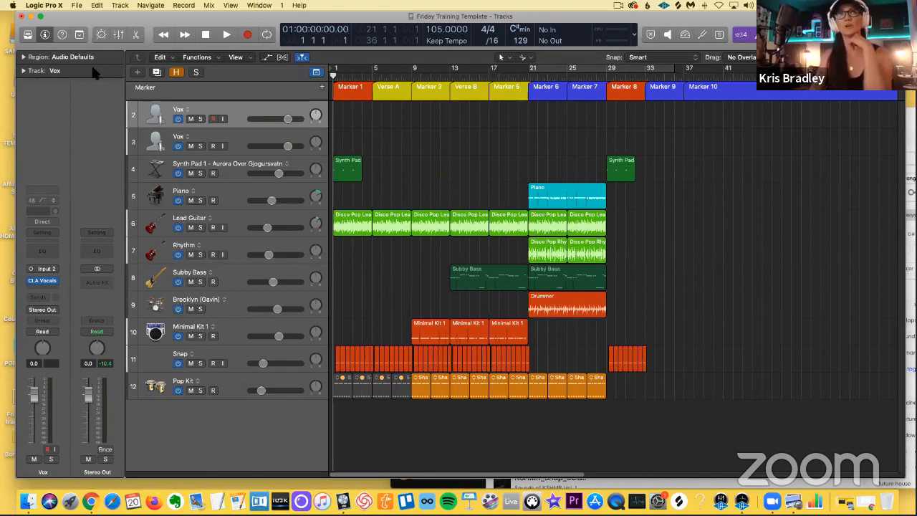
click(23, 57)
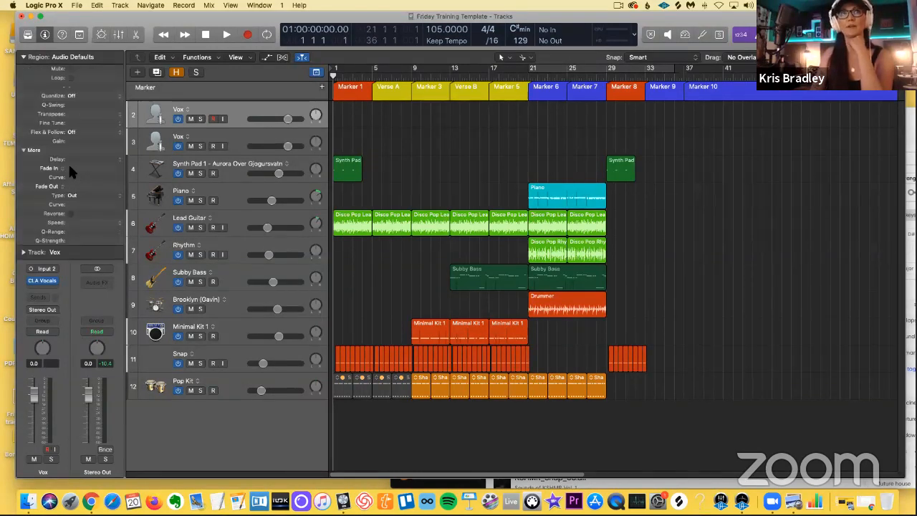
click(342, 226)
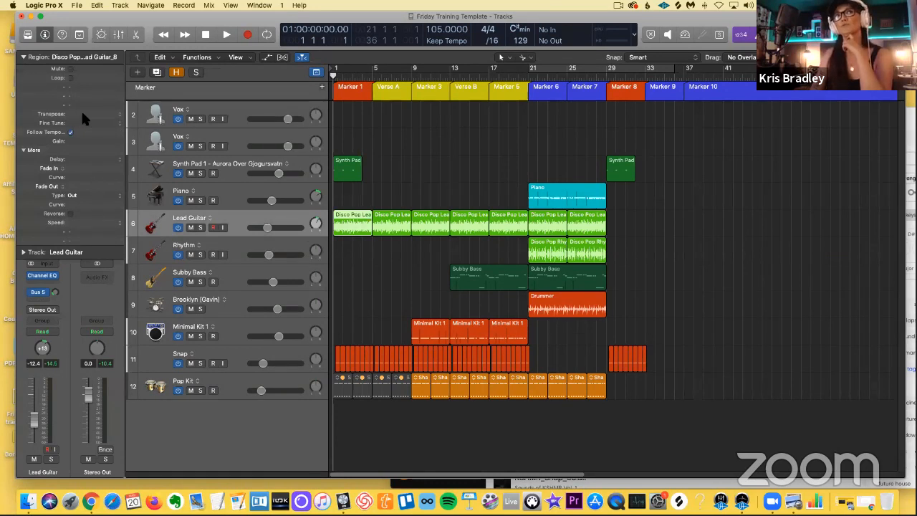
drag(81, 114, 84, 126)
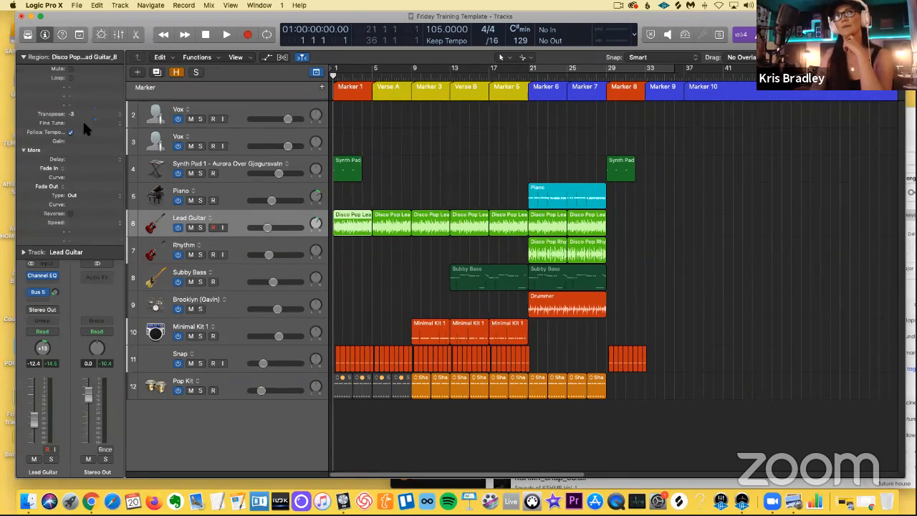
double_click(75, 113)
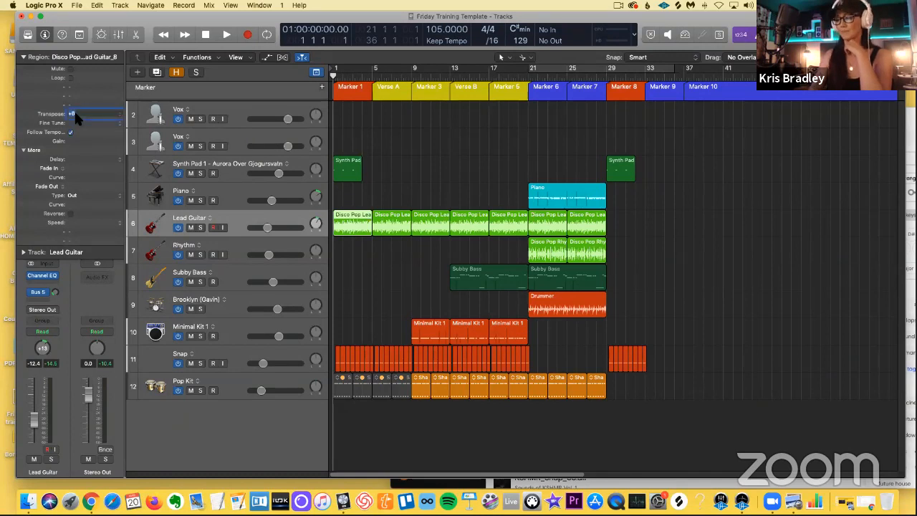
text(0)
key(Return)
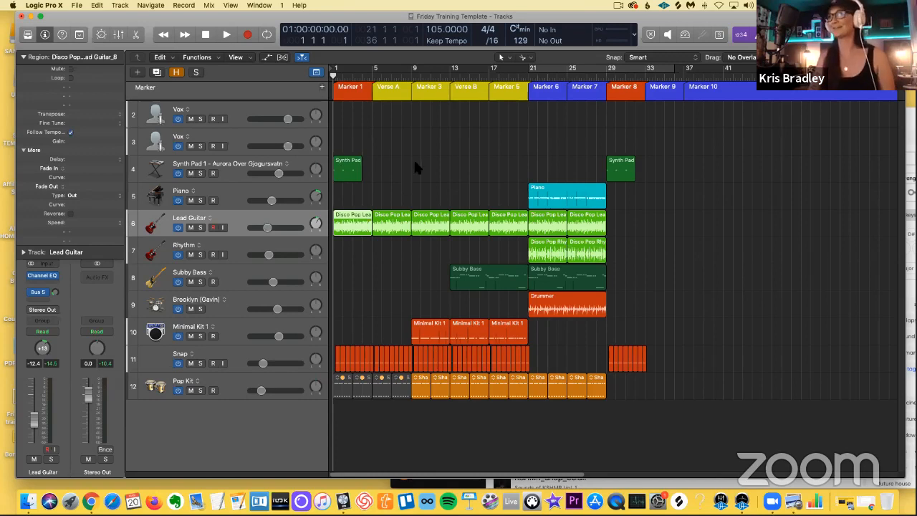
Select the first Vox track and turn on its input monitoring.
key(super+Up)
click(262, 111)
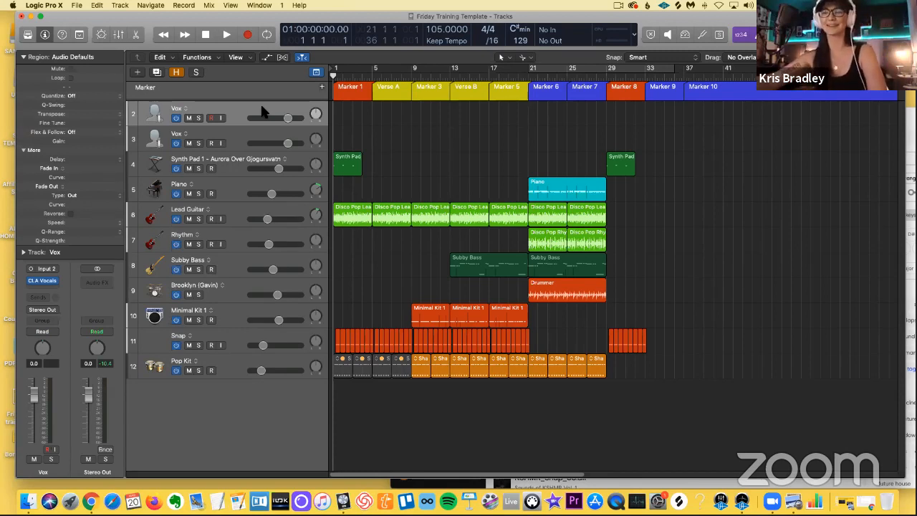
click(221, 119)
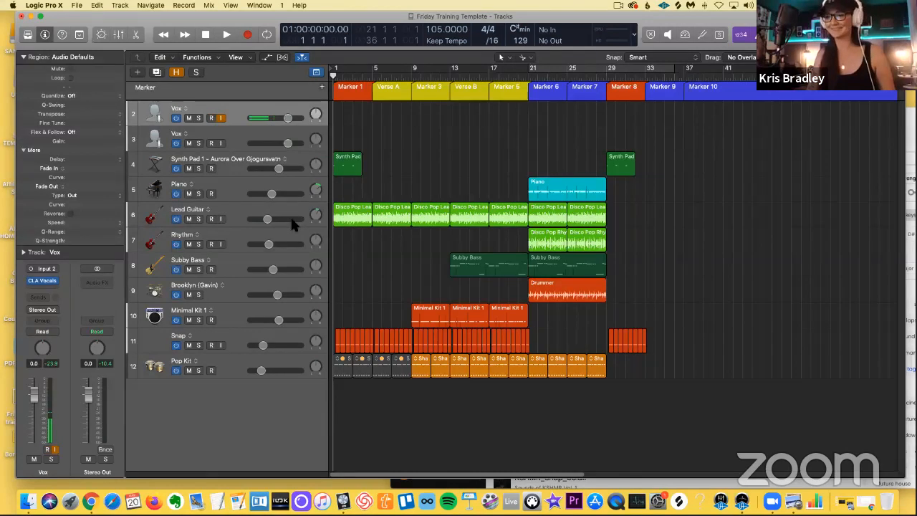
key(ctrl+r)
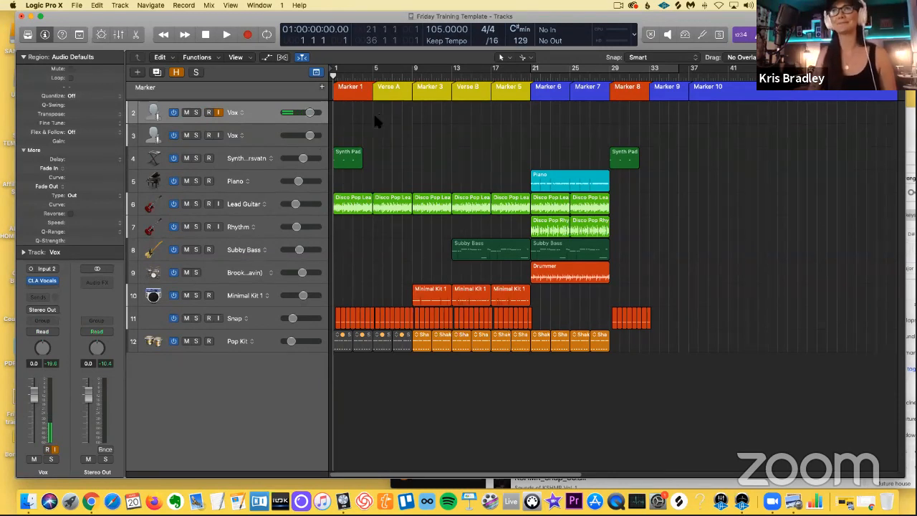
Record a vocal take on the first Vox track from bar 4 to bar 30.
key(super+Right)
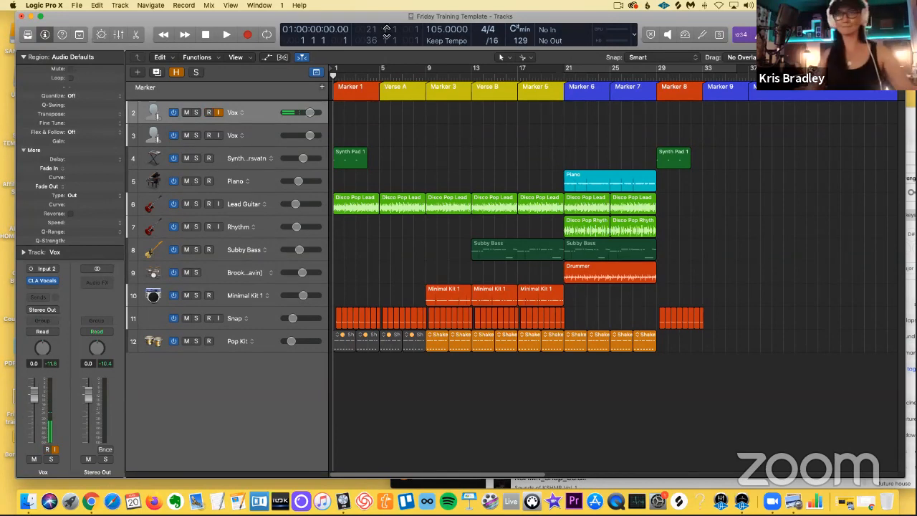
click(372, 80)
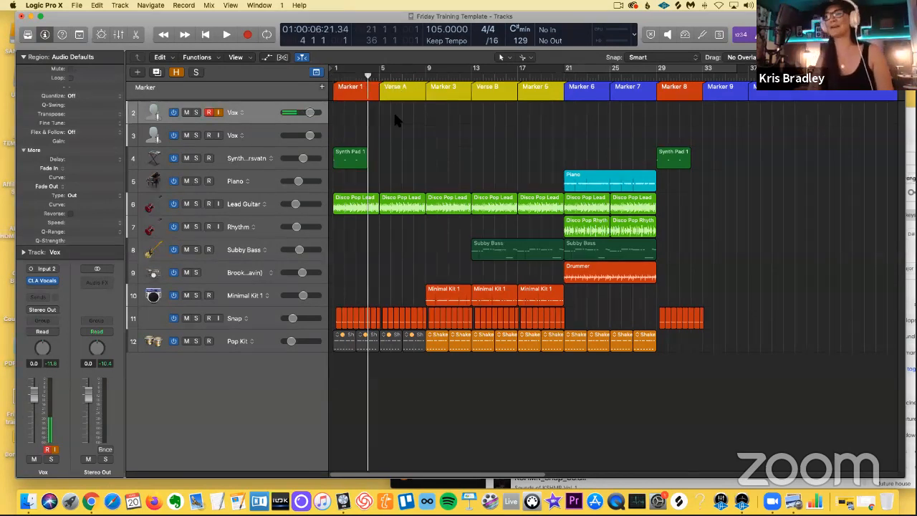
key(r)
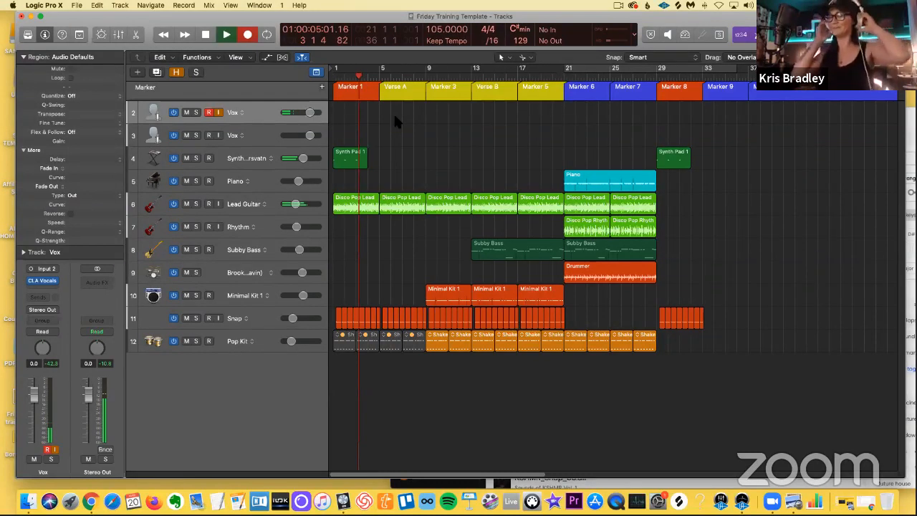
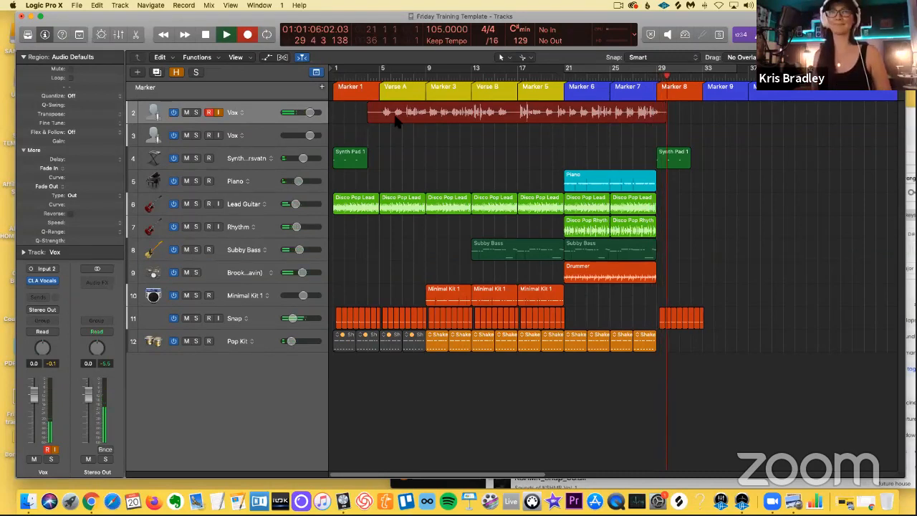
key(space)
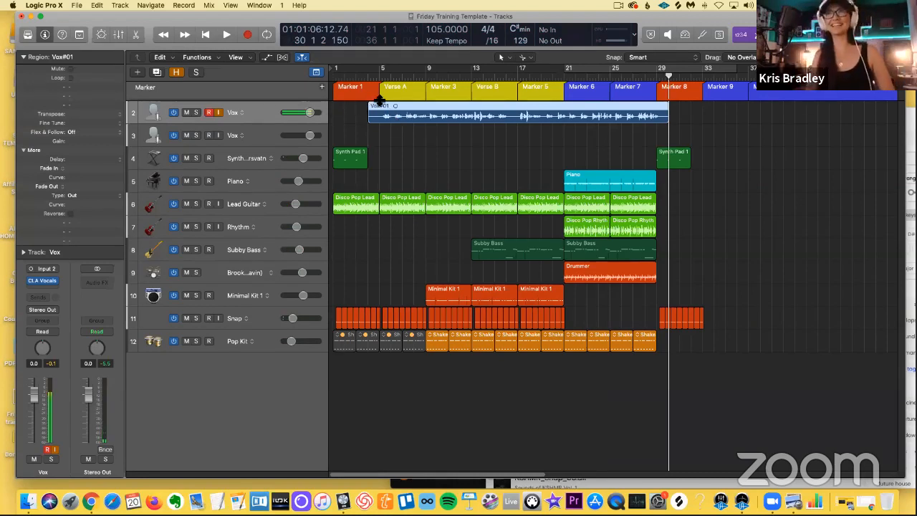
Set the playhead back at bar 4 and lower the first Vox track's volume to -2.9 dB.
click(374, 77)
drag(309, 112, 305, 112)
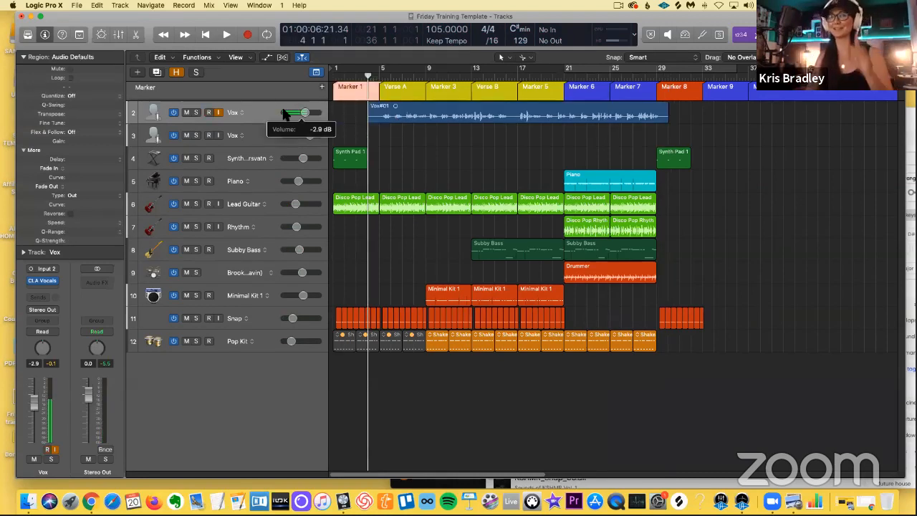
Split the recorded vocal region at bar 5 and delete the part before Verse A.
scroll(412, 125, up, 3)
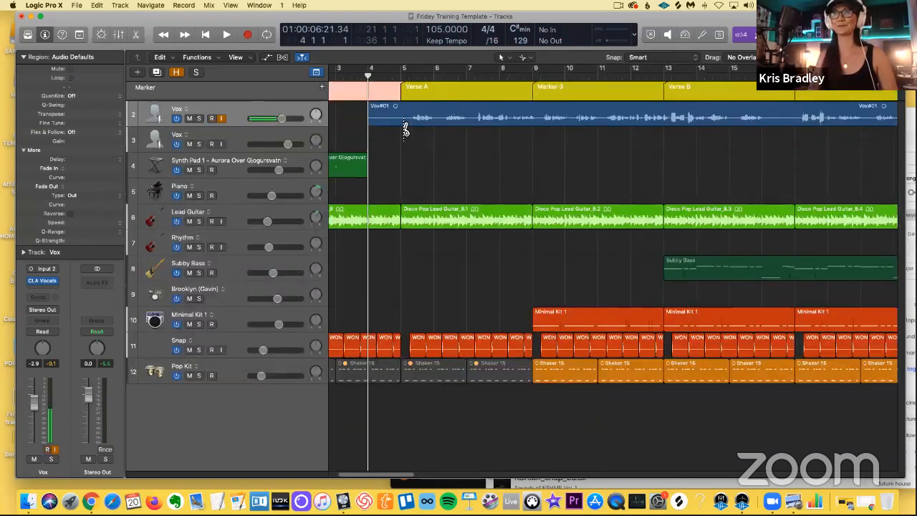
click(390, 124)
key(Delete)
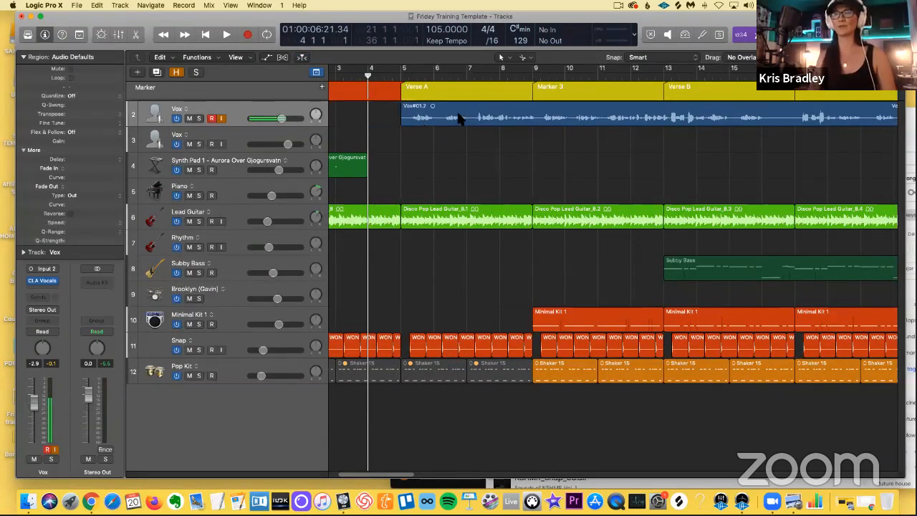
key(super+Left)
key(super+Left)
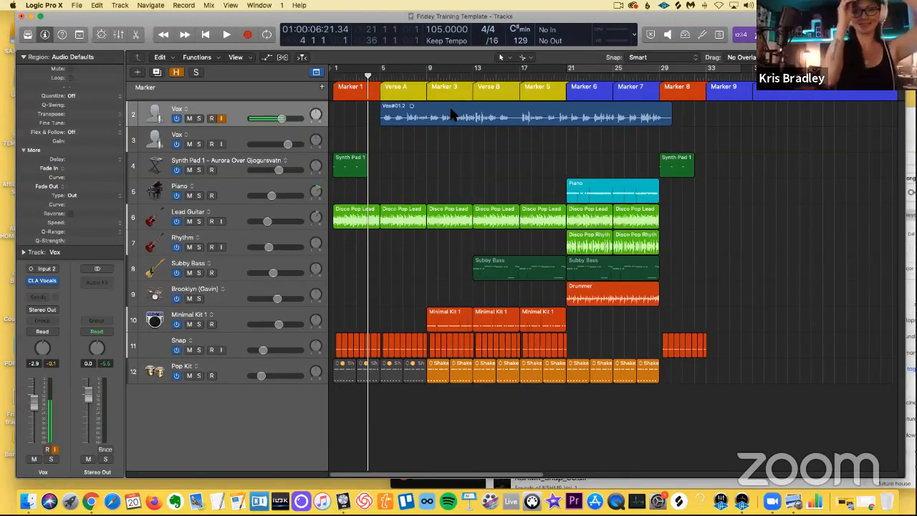
Duplicate the first Vox track with its settings, keeping input monitoring only on the new copy.
key(alt+r)
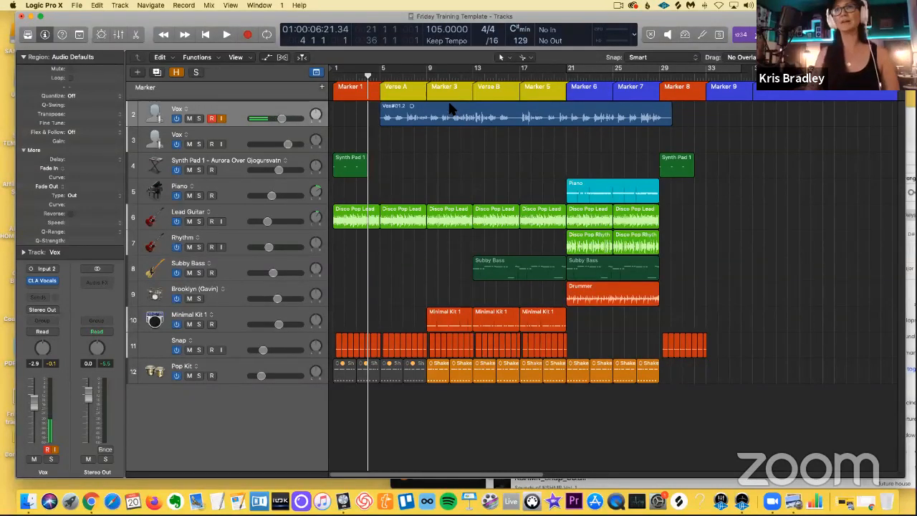
click(387, 86)
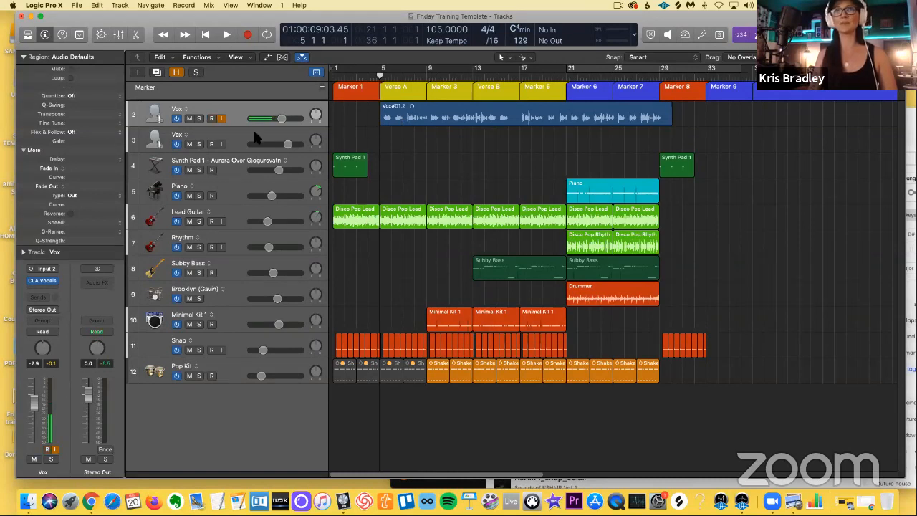
key(super+d)
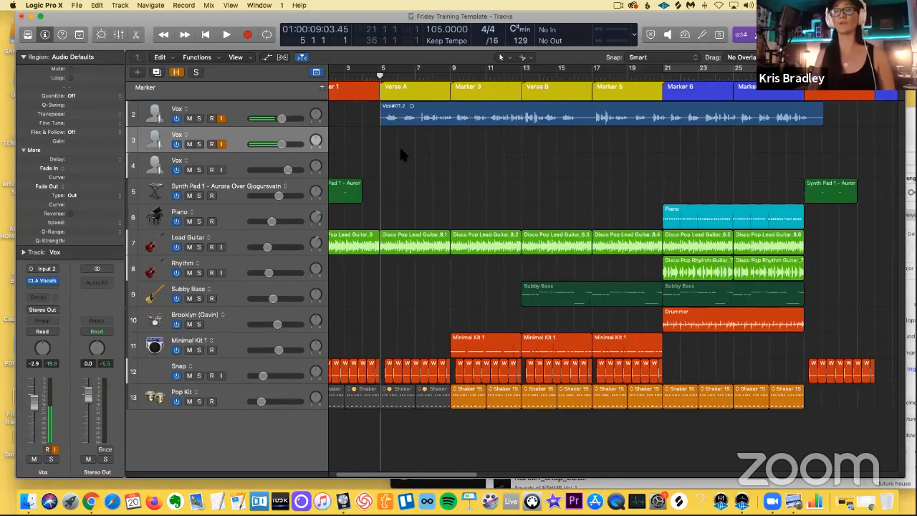
key(super+Right)
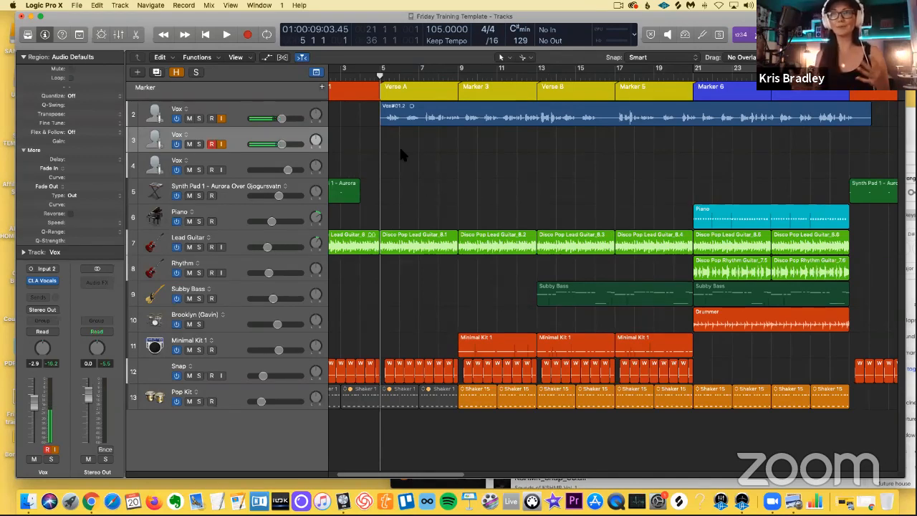
click(227, 119)
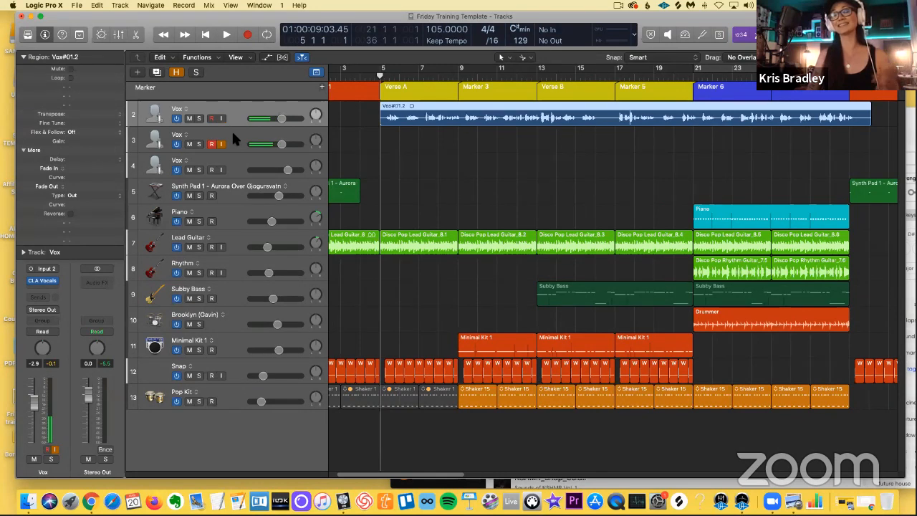
click(232, 135)
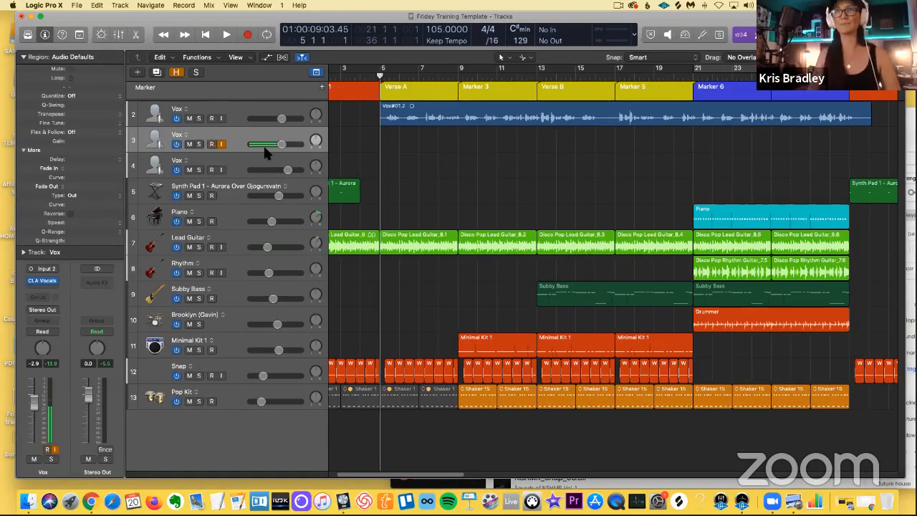
Play the song from Verse A and adjust the first Vox track's volume to -4.0 dB.
key(space)
drag(280, 118, 260, 120)
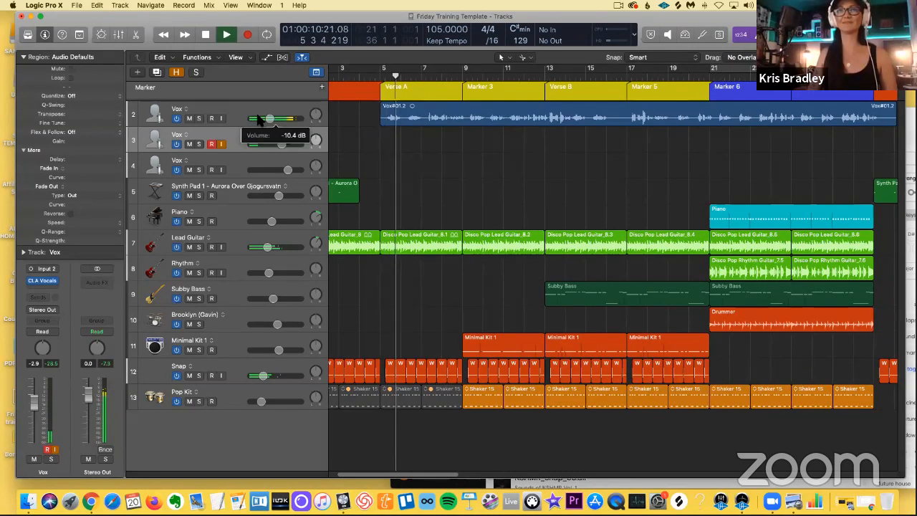
key(space)
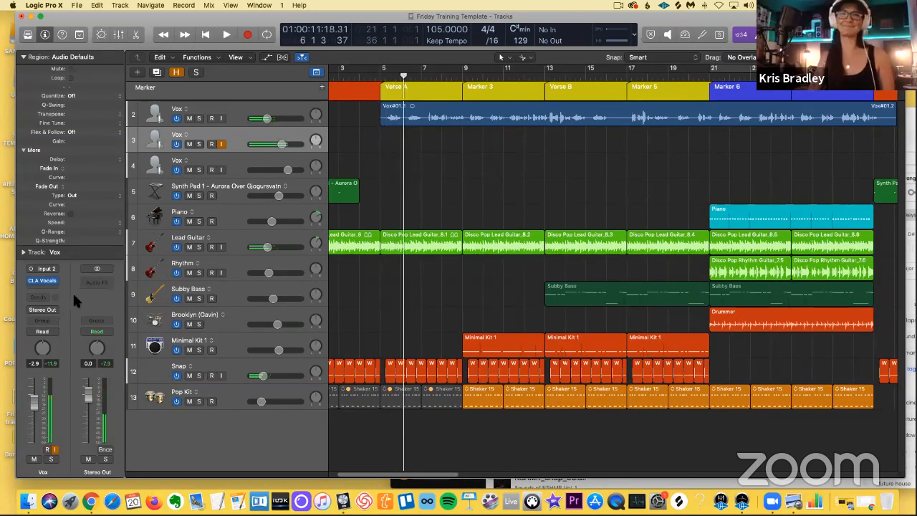
click(383, 87)
key(space)
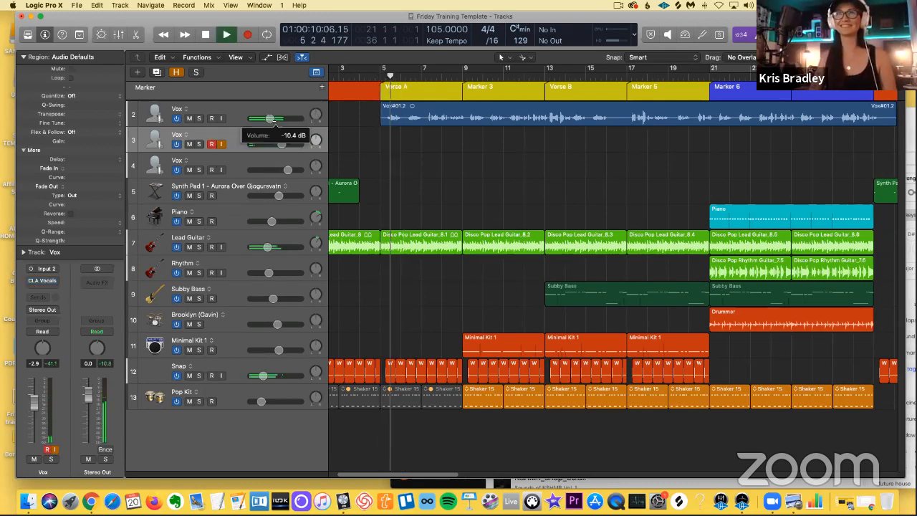
click(220, 124)
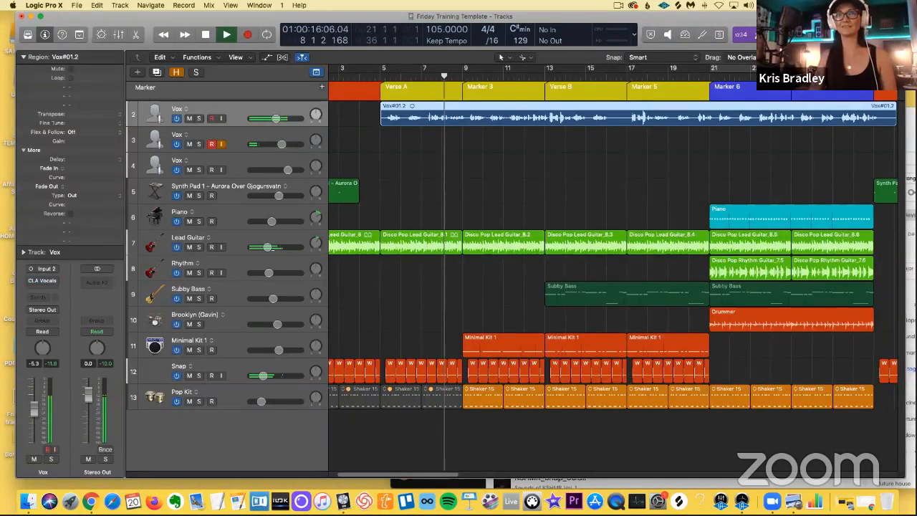
scroll(423, 154, right, 2)
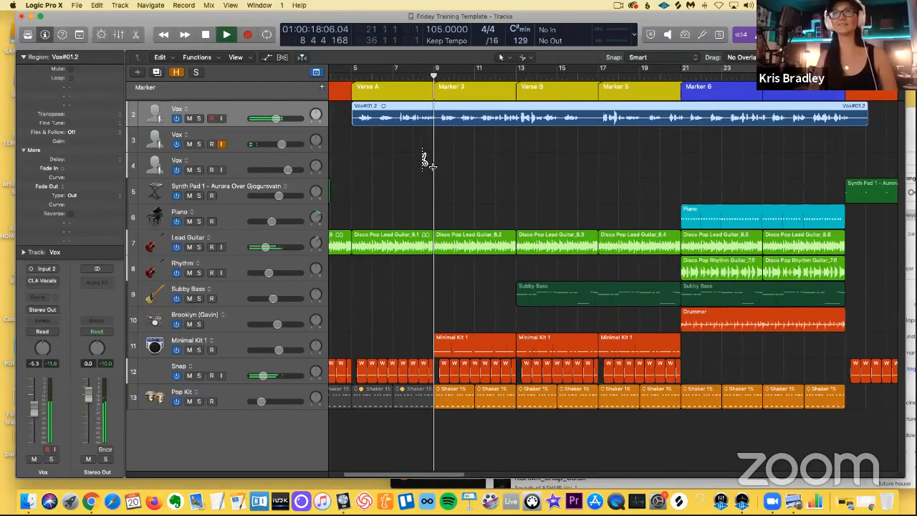
scroll(422, 143, up, 1)
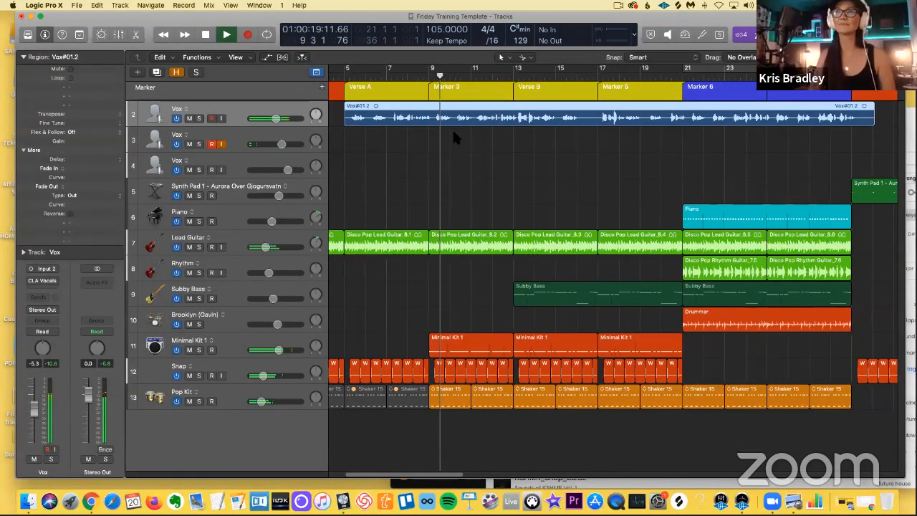
scroll(458, 137, right, 1)
drag(283, 118, 286, 119)
scroll(480, 126, right, 1)
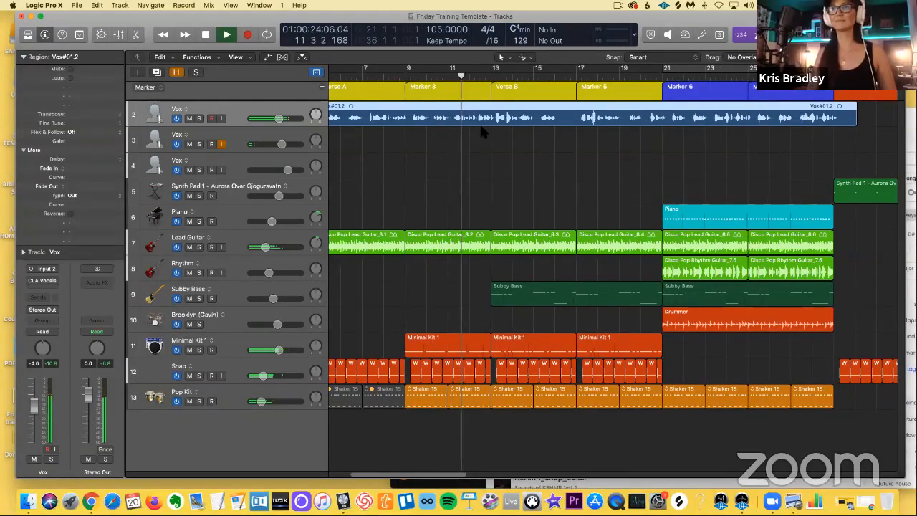
scroll(482, 133, right, 2)
scroll(482, 133, right, 1)
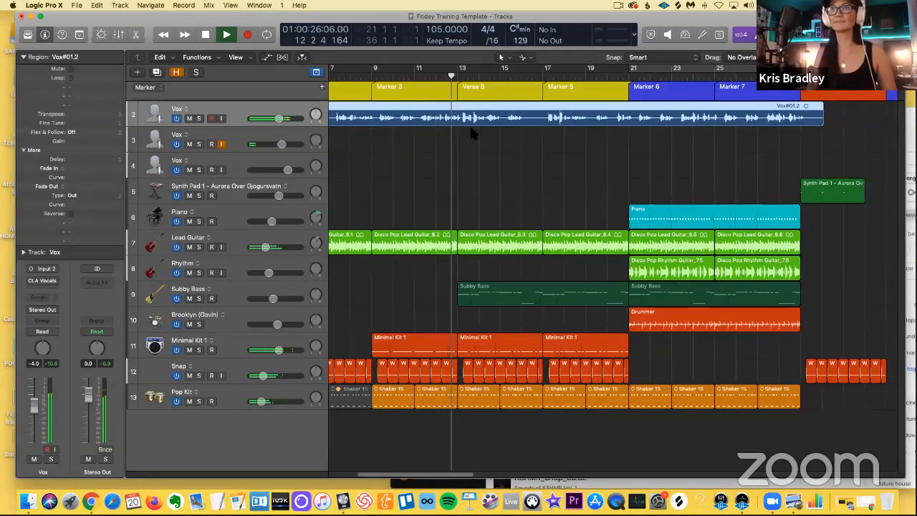
Split the vocal region at bar 11 and about bar 16.5, and delete the part between the cuts.
click(417, 129)
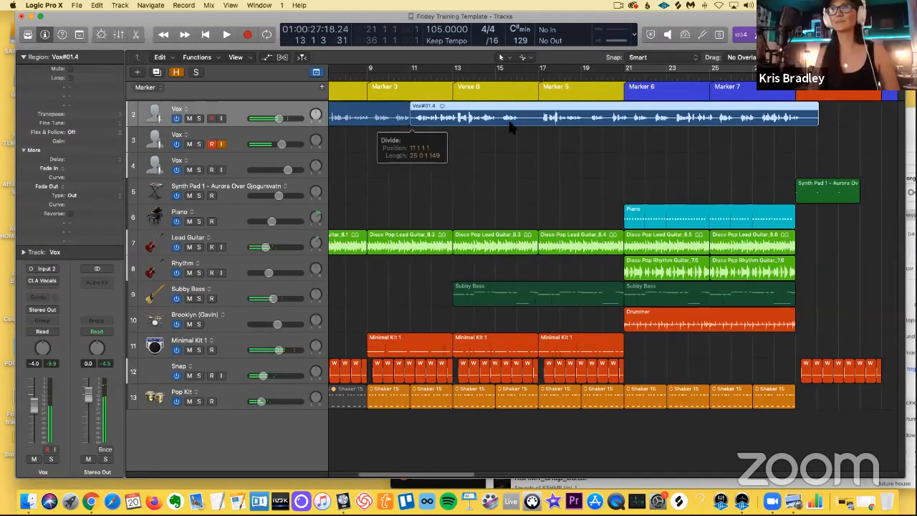
click(535, 127)
key(Delete)
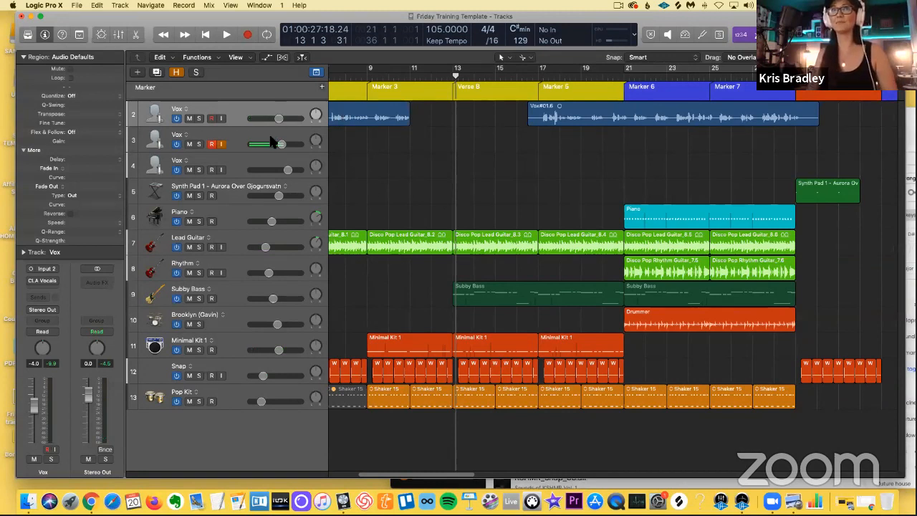
Record a replacement vocal take on the second Vox track from bar 10 to about bar 16.5.
click(389, 79)
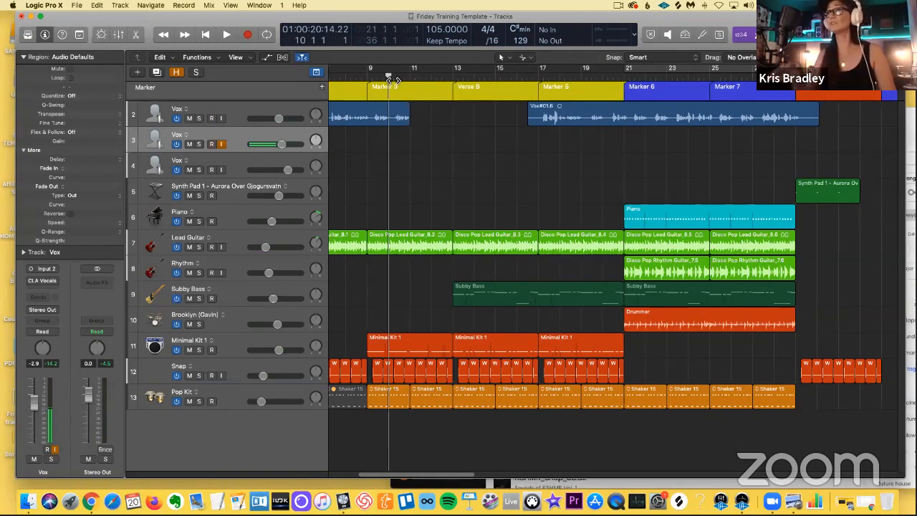
key(r)
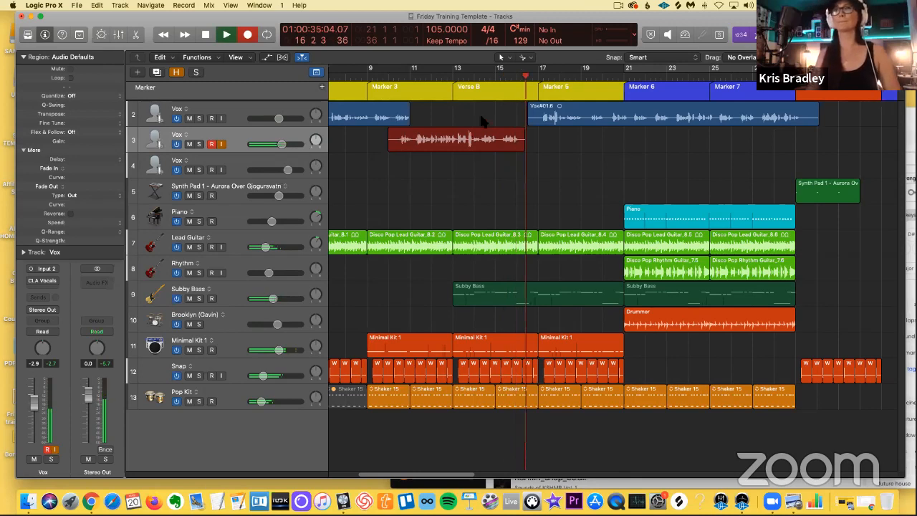
key(space)
Split the new take at about bar 11, move its main part into the first Vox track's gap and delete the leftover.
key(super+t)
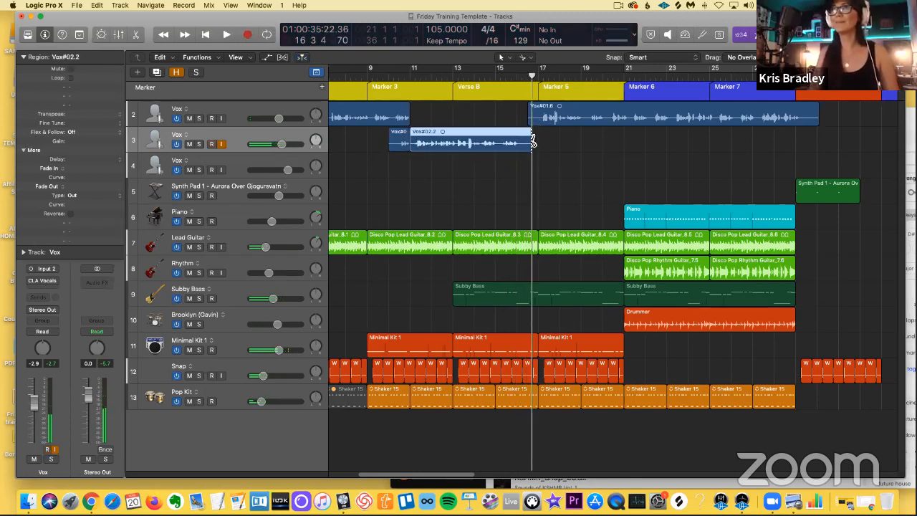
drag(490, 130, 490, 124)
drag(422, 146, 421, 108)
key(Delete)
Play from bar 11 and cut the vocal between about bar 16.5 and just after bar 19 out of the first Vox track.
double_click(413, 77)
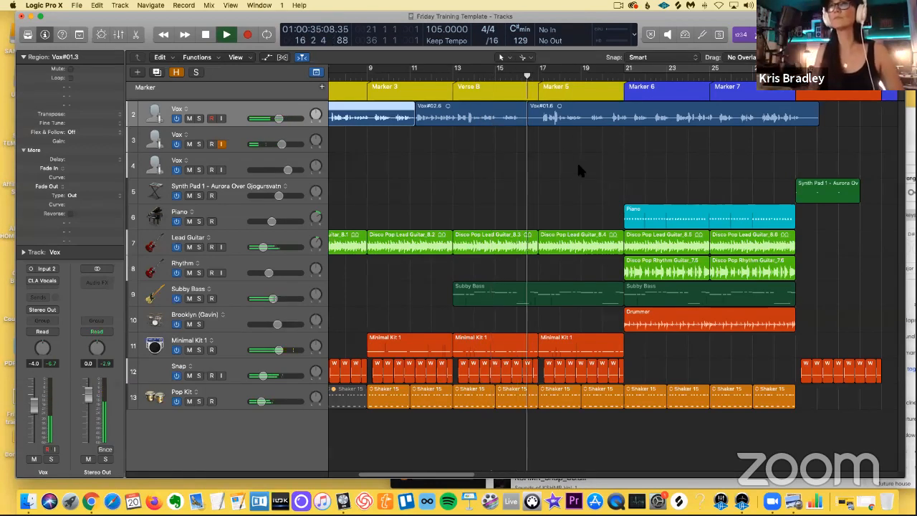
scroll(550, 166, right, 5)
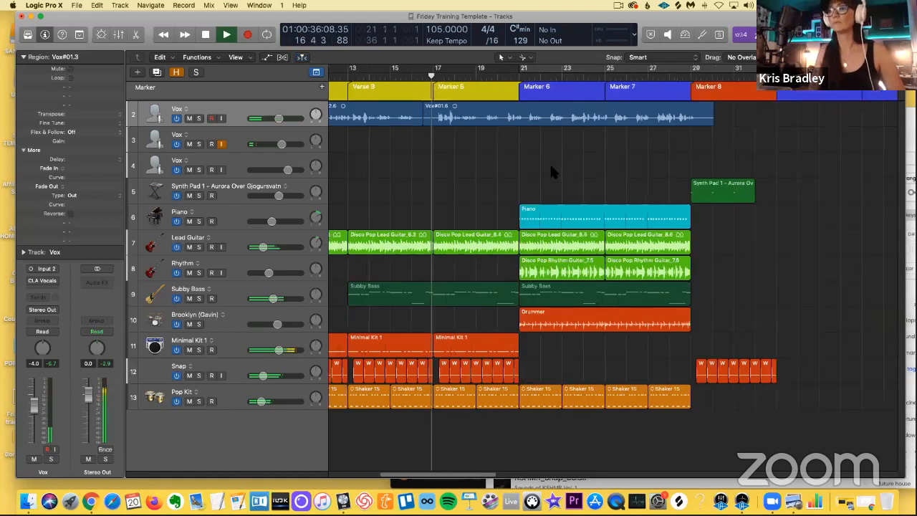
click(484, 124)
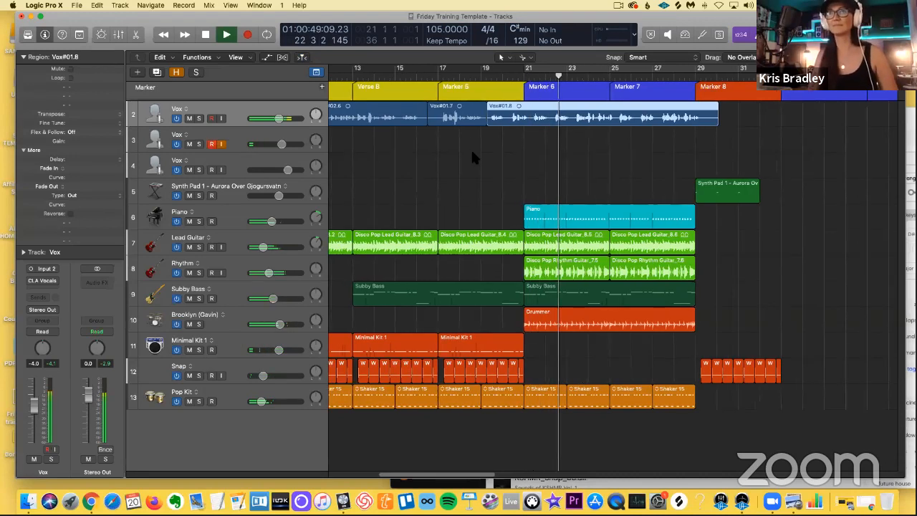
click(461, 117)
key(space)
key(Delete)
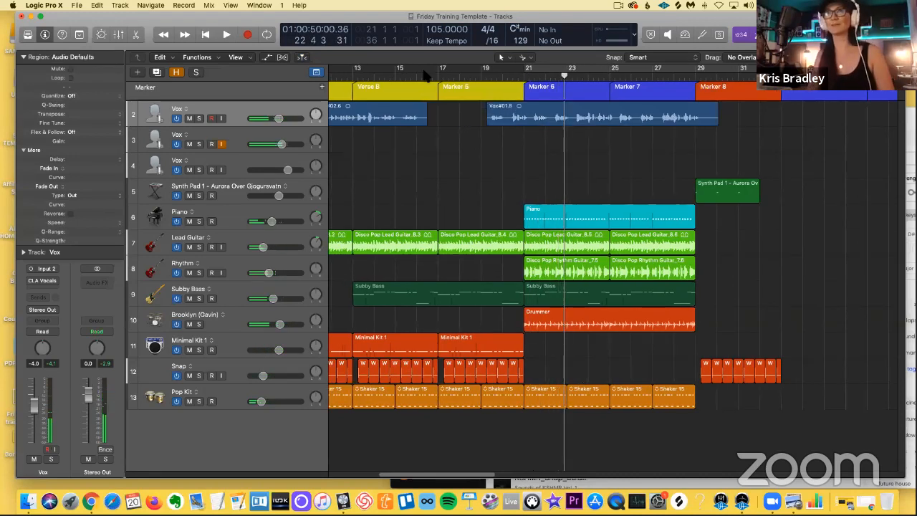
Try to record a vocal take on the second Vox track starting at bar 16.
click(418, 90)
click(340, 136)
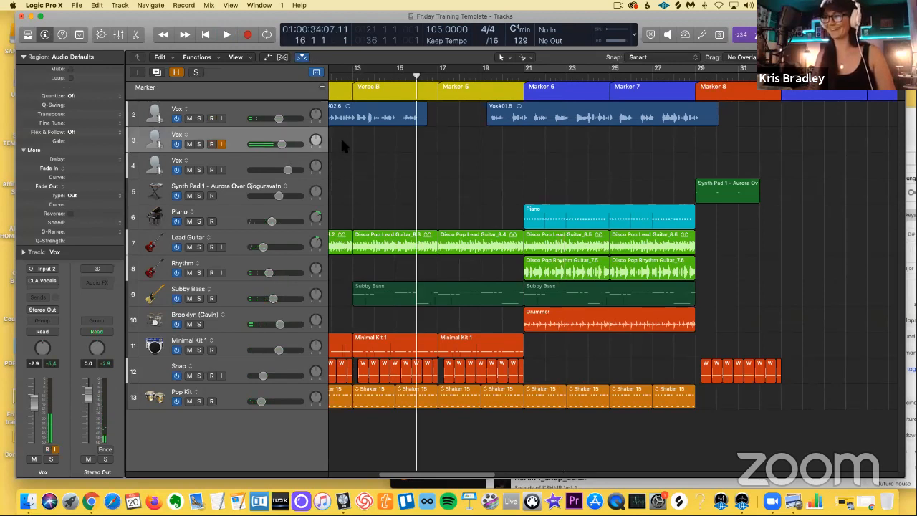
key(space)
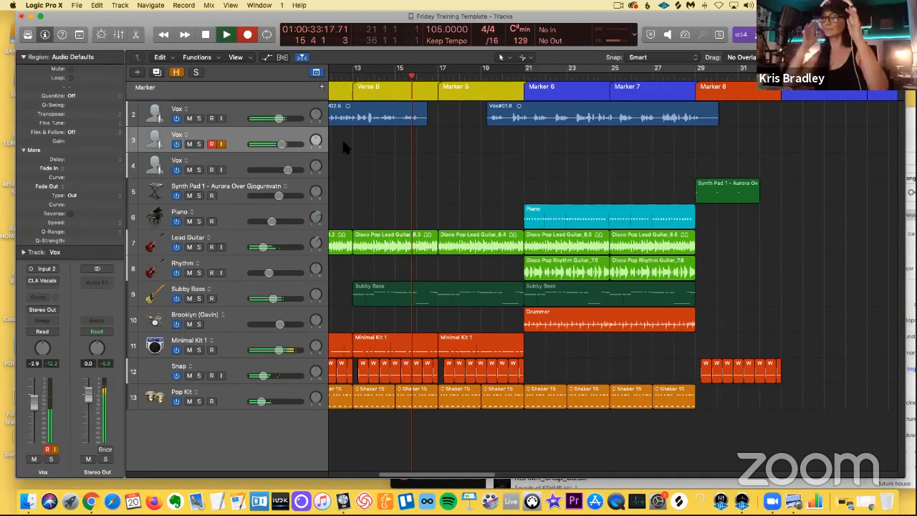
key(r)
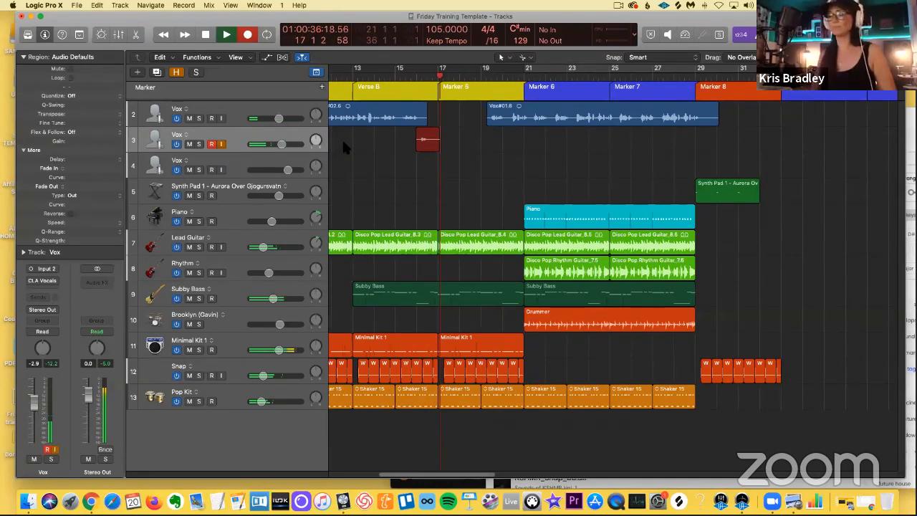
key(space)
Record a vocal take on the second Vox track from bar 17 to about bar 20.
click(438, 75)
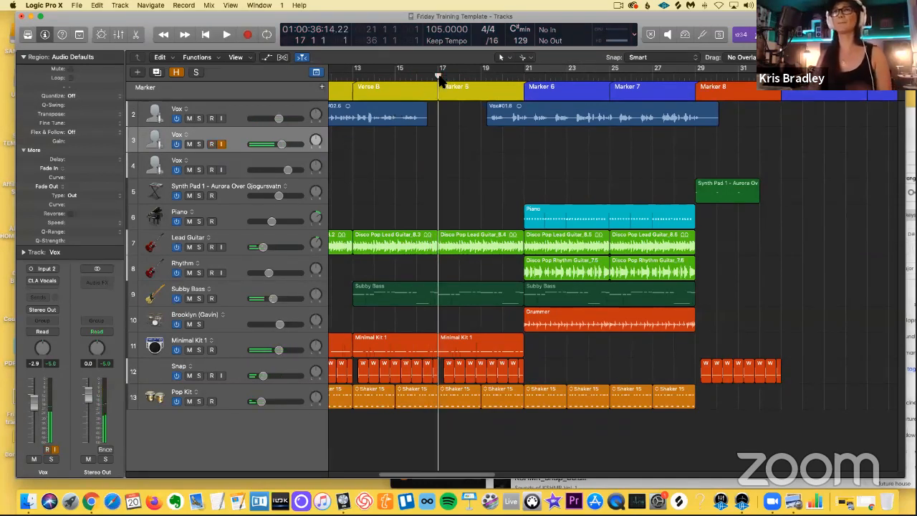
key(r)
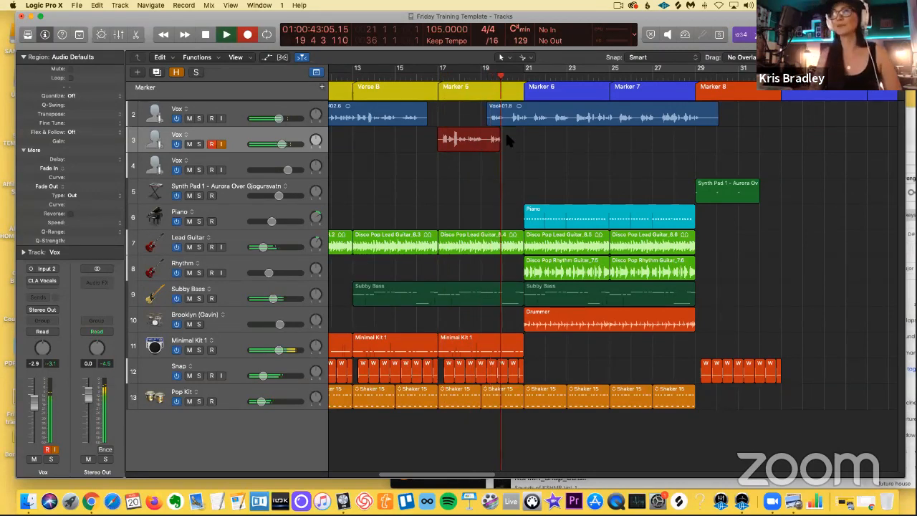
key(space)
Split the bar 17 take where the next vocal region starts, move its first part to the first Vox track and delete the remainder.
super+click(487, 136)
drag(470, 135, 471, 115)
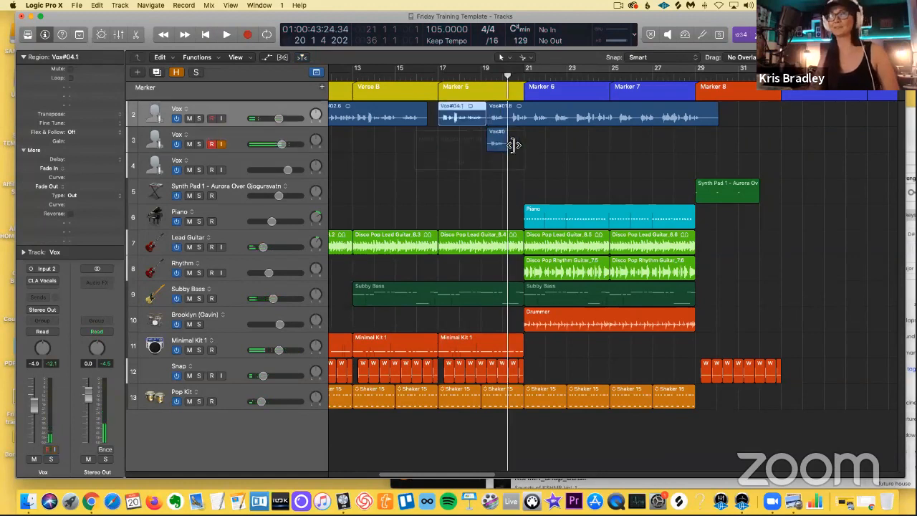
click(498, 142)
key(Delete)
key(super+Left)
key(super+Left)
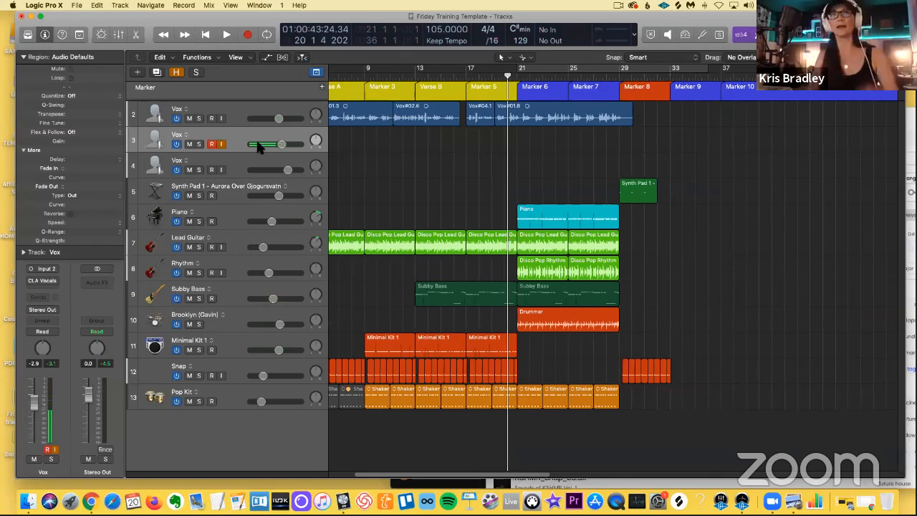
Delete the two empty Vox tracks and return the playhead to the start of the song.
click(219, 161)
shift+click(230, 128)
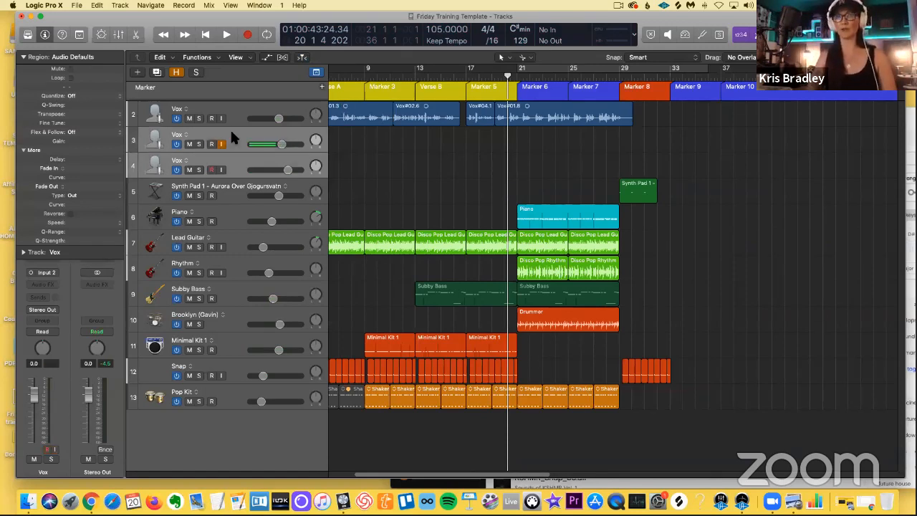
key(super+BackSpace)
key(Return)
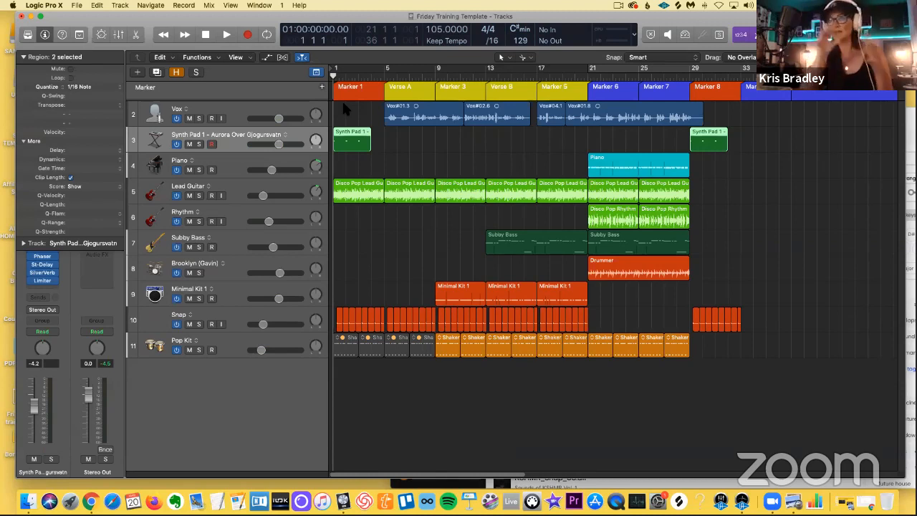
Play the song from the start and balance the intro levels, lowering the Synth Pad 1 volume to -6.8 dB.
key(space)
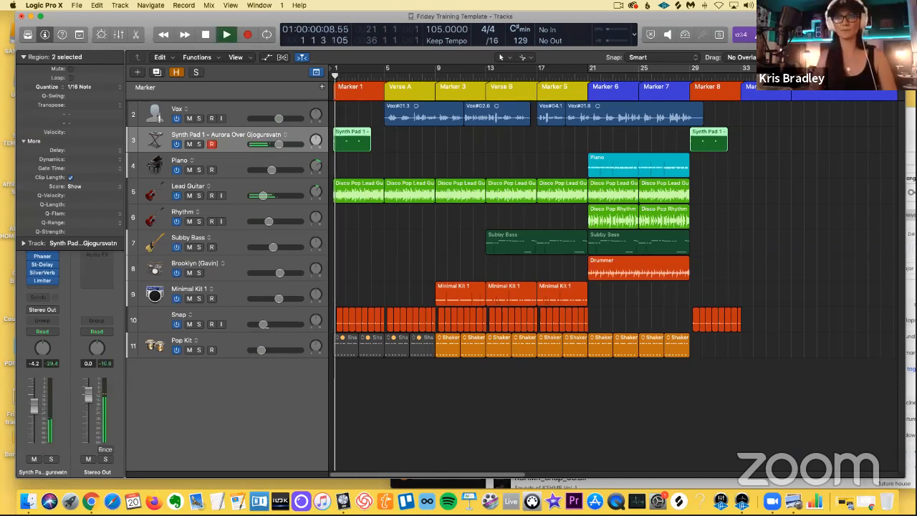
drag(263, 324, 266, 324)
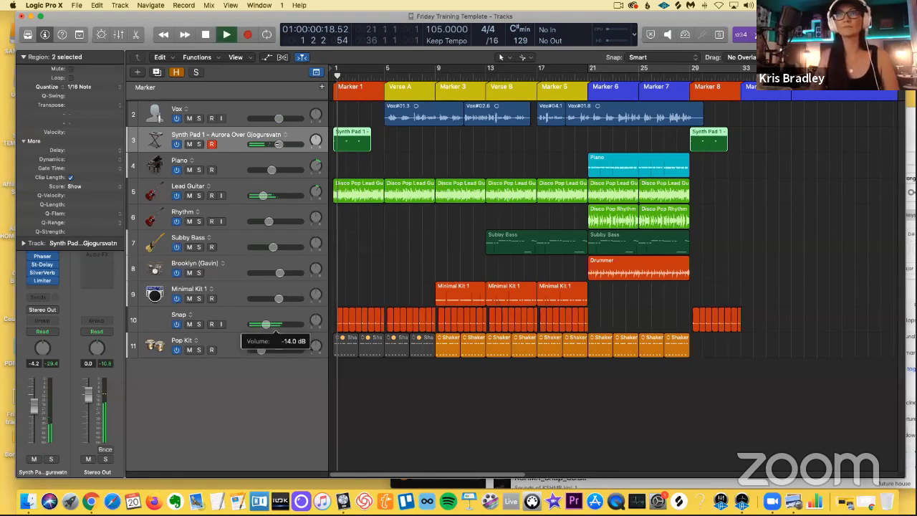
drag(275, 198, 262, 196)
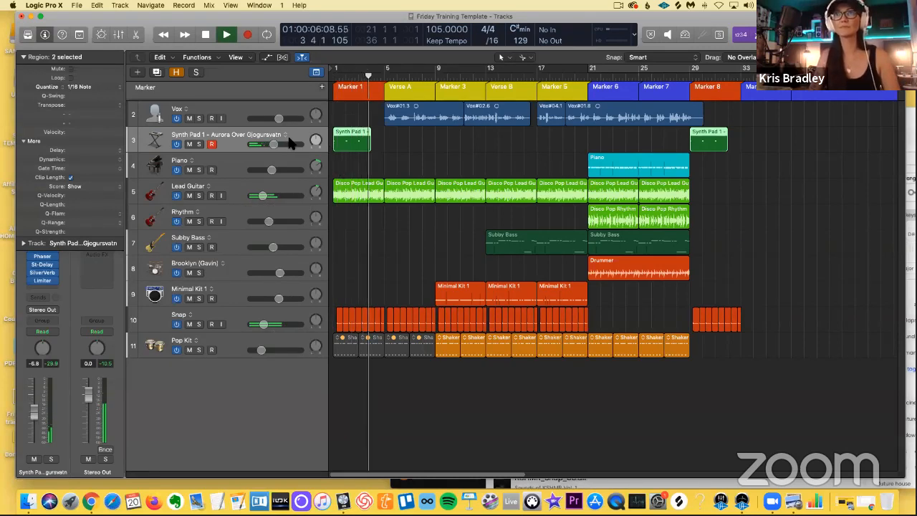
Adjust the delay and reverb amounts in the Vox track's CLA Vocals plug-in and lower the track volume to -13.4 dB.
click(252, 124)
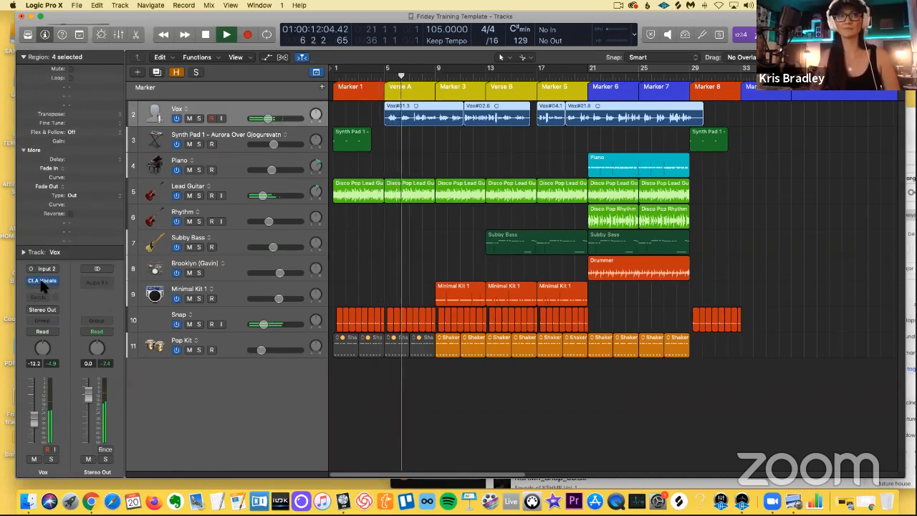
key(v)
drag(234, 216, 233, 208)
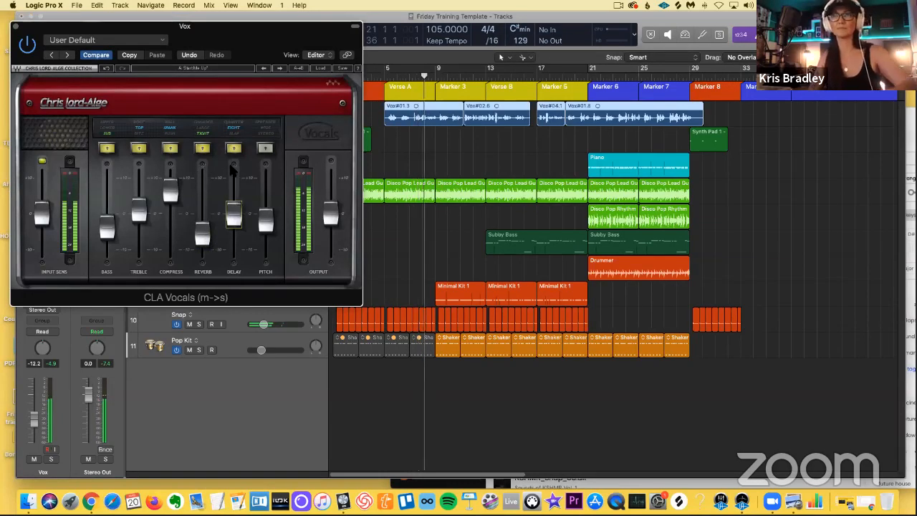
click(169, 194)
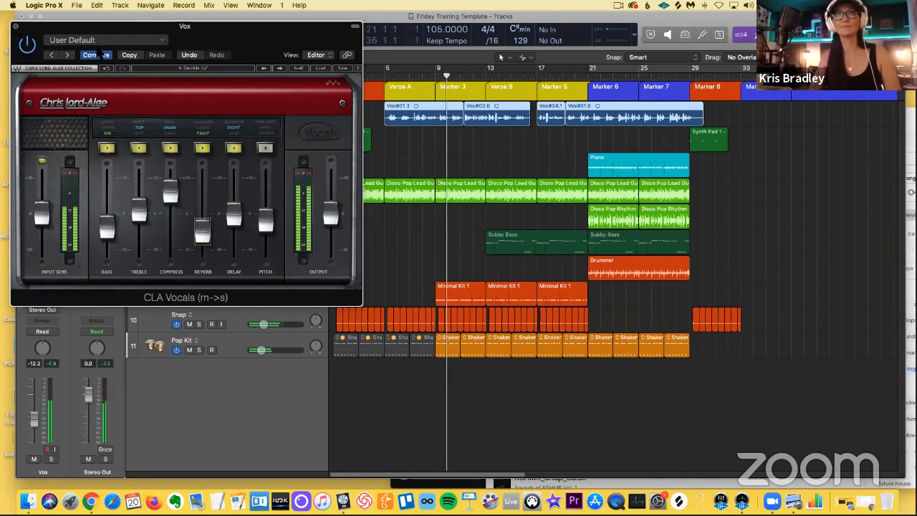
key(super+w)
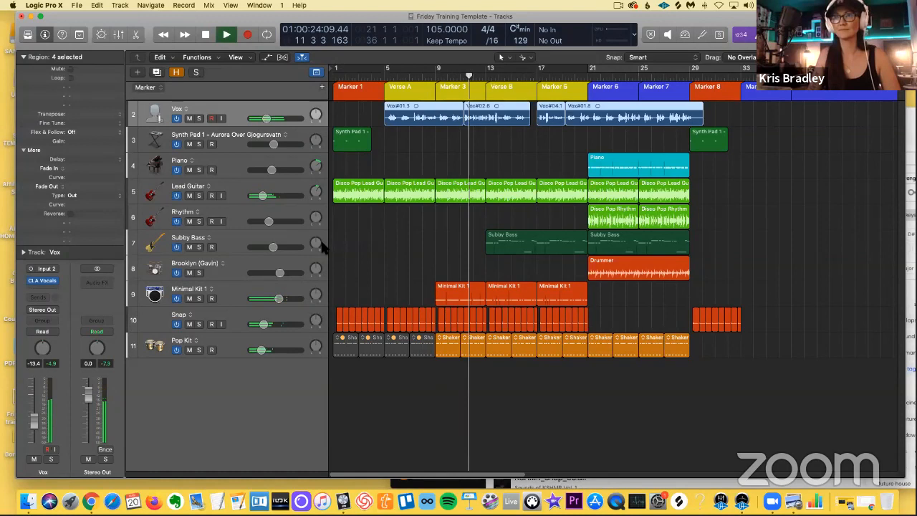
Recolor all the vocal regions on the Vox track bright pink.
click(488, 132)
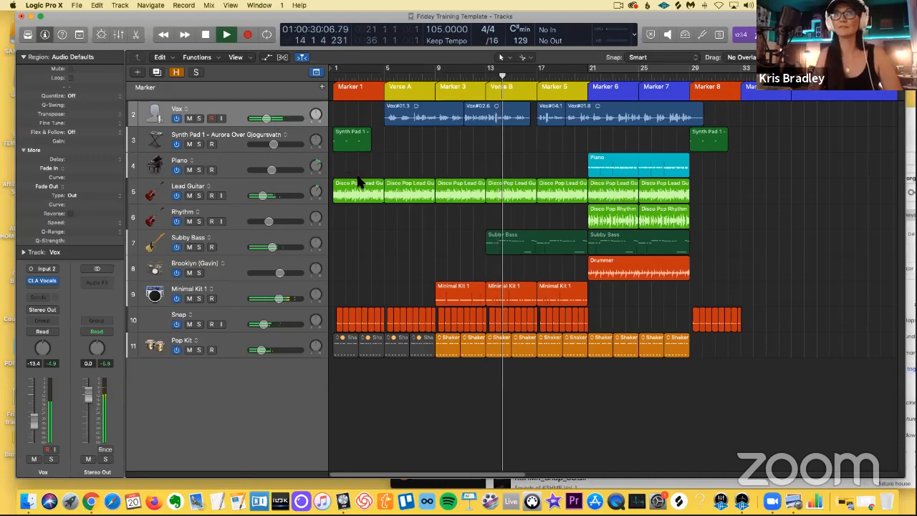
key(alt+c)
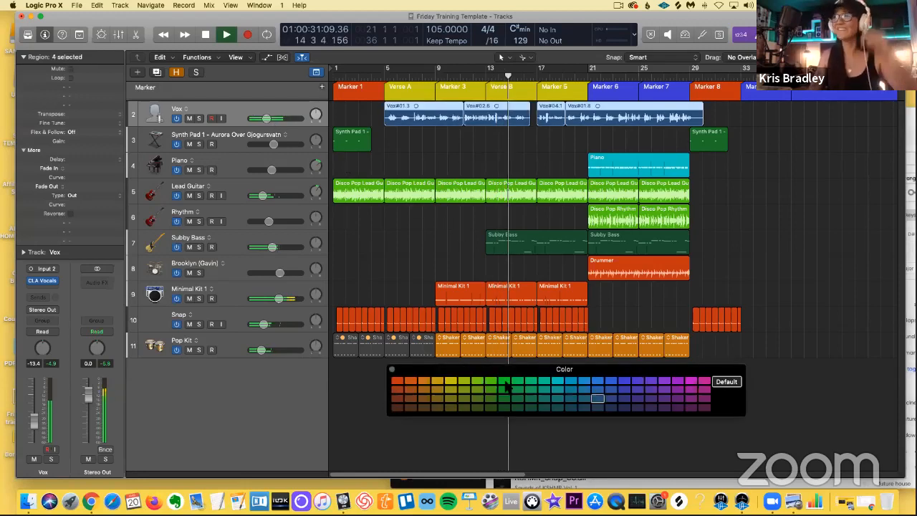
click(704, 382)
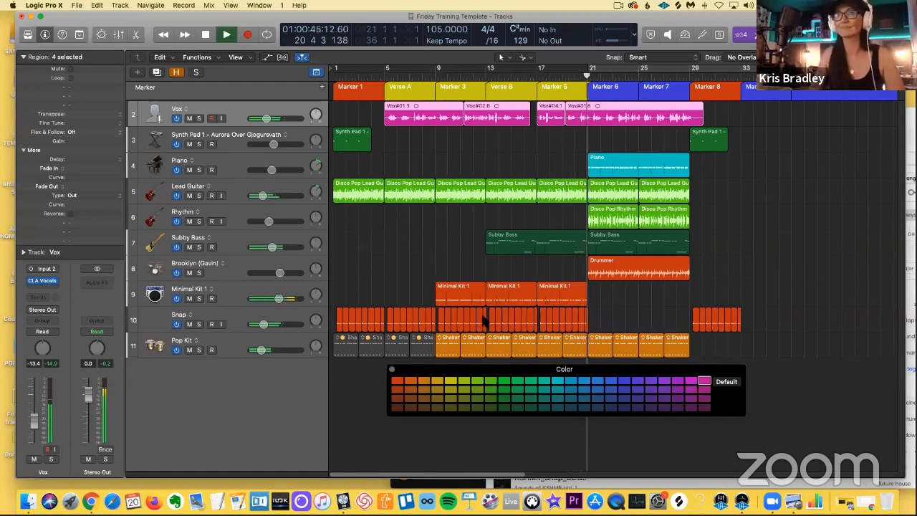
Load the VCA Tight preset in the Brooklyn drum track's Compressor, set the track volume to -3.5 dB and close the color palette.
click(239, 267)
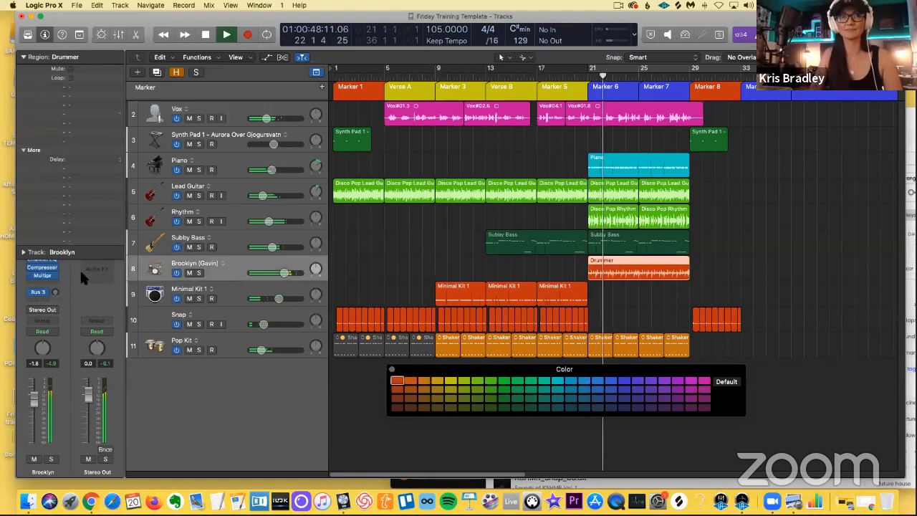
click(44, 271)
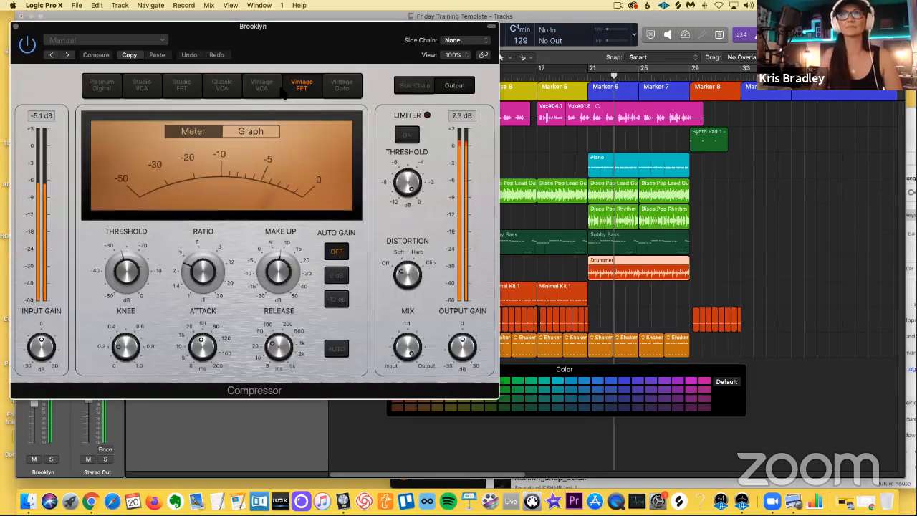
click(104, 39)
mouse_move(205, 292)
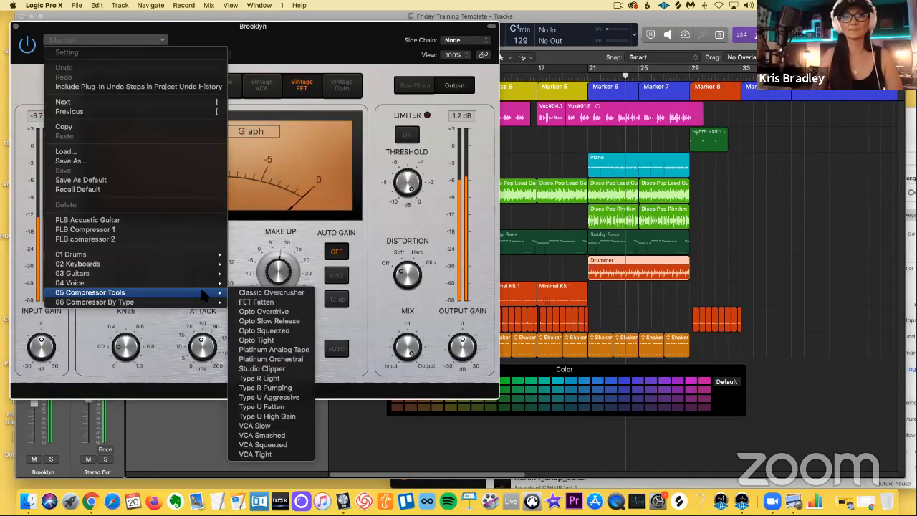
click(281, 454)
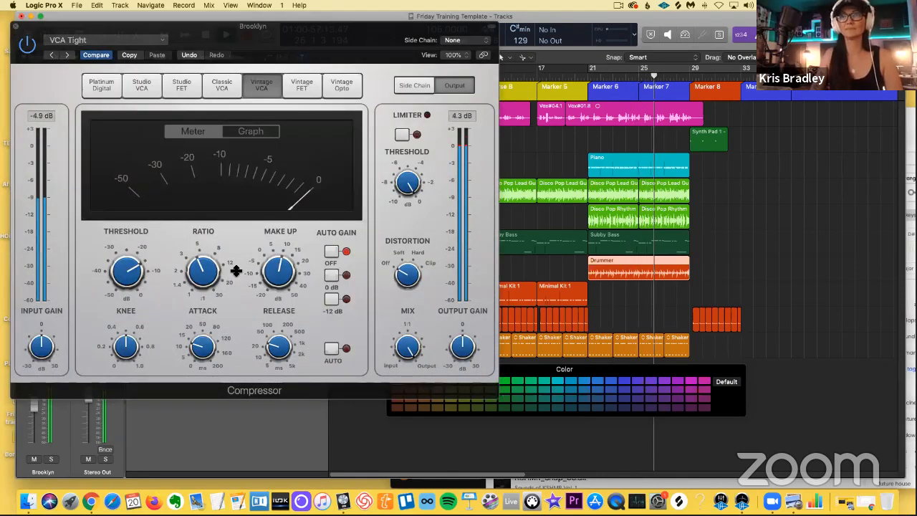
key(super+w)
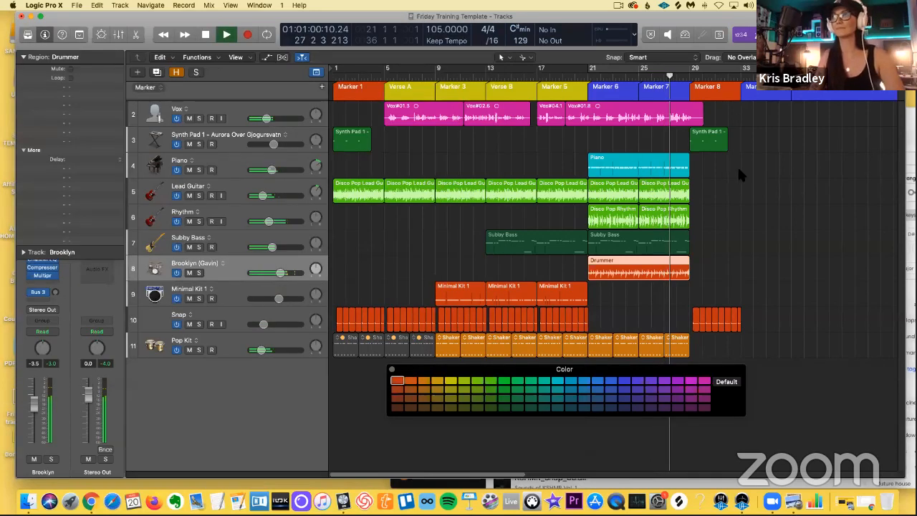
click(391, 369)
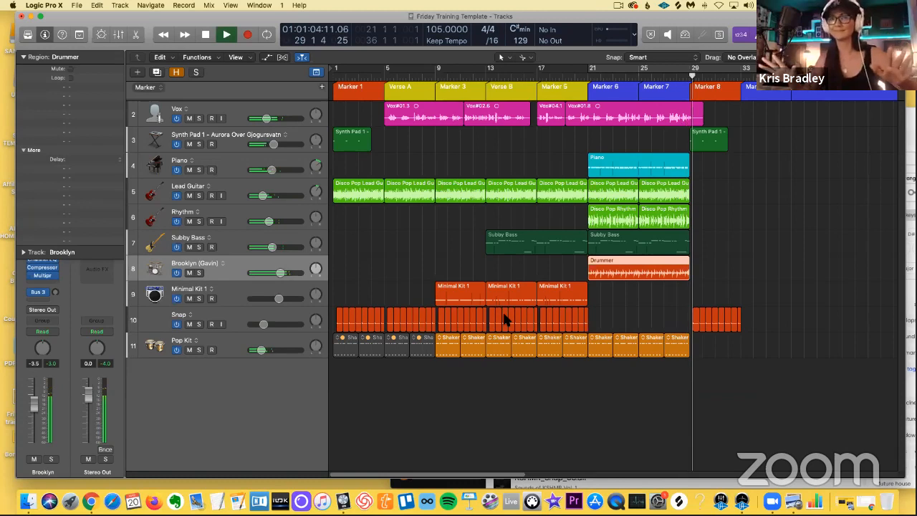
Stop playback and trim the end of the last Vox region back to just past bar 29.
key(space)
drag(695, 117, 700, 120)
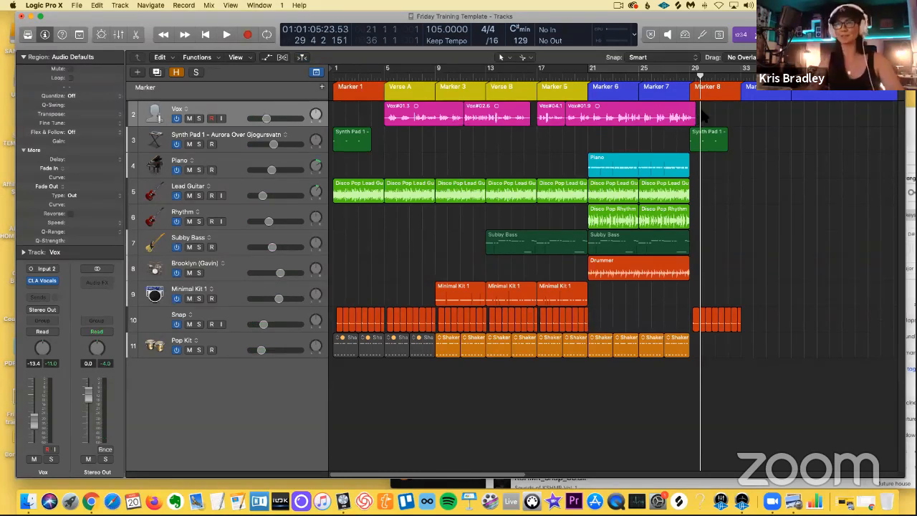
scroll(653, 140, down, 1)
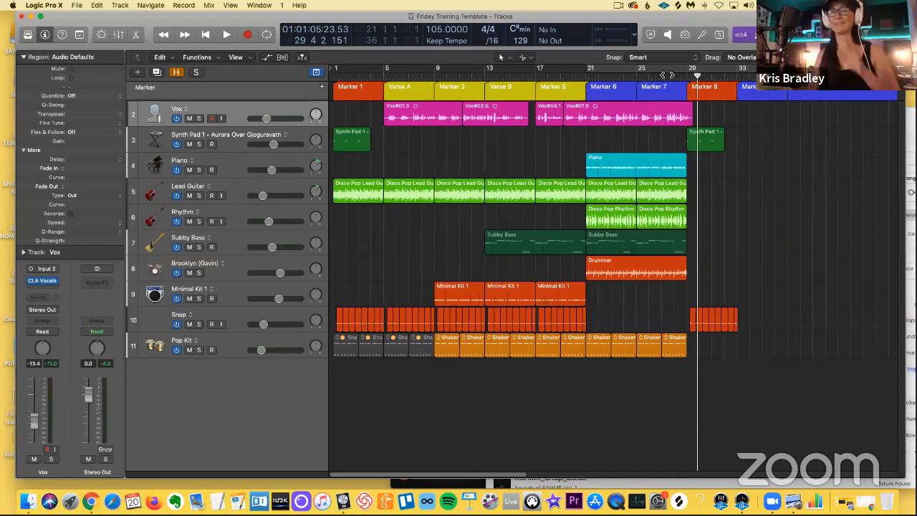
scroll(654, 79, right, 2)
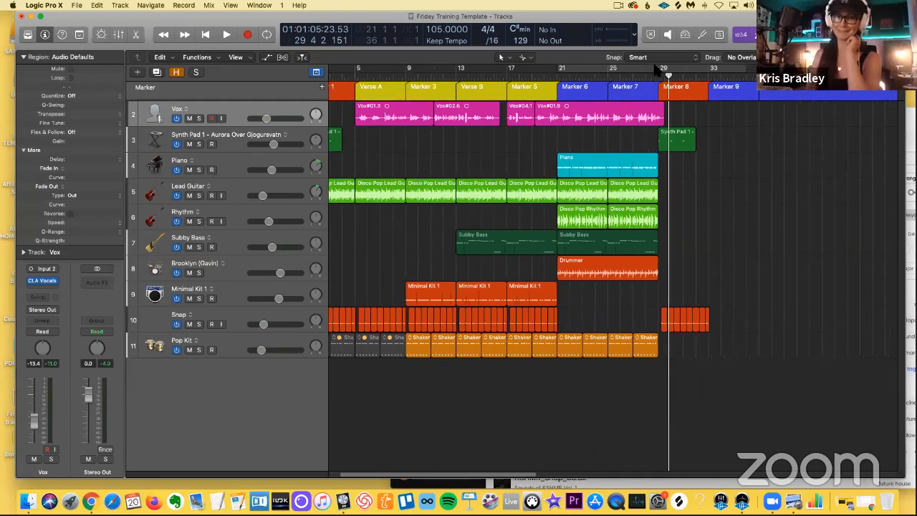
Switch to Splice and search the samples for "clock".
click(678, 5)
click(656, 117)
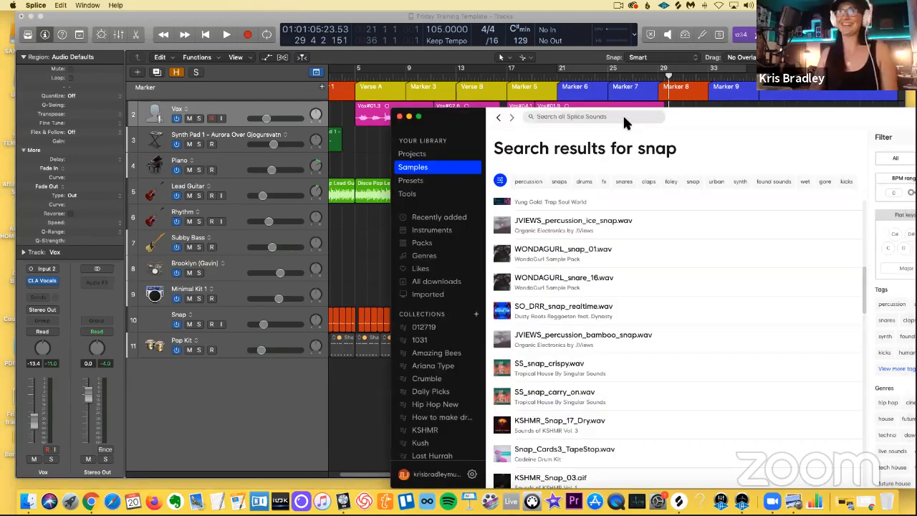
text(do)
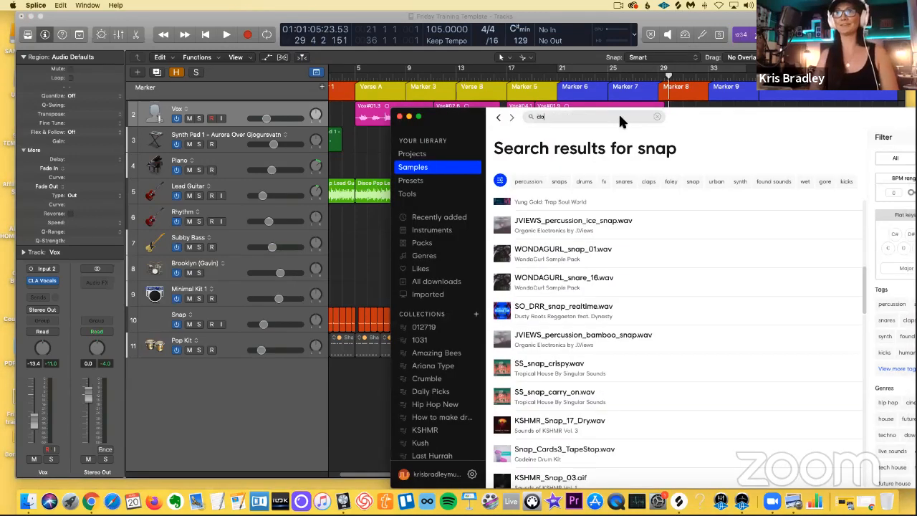
text(ck)
key(Return)
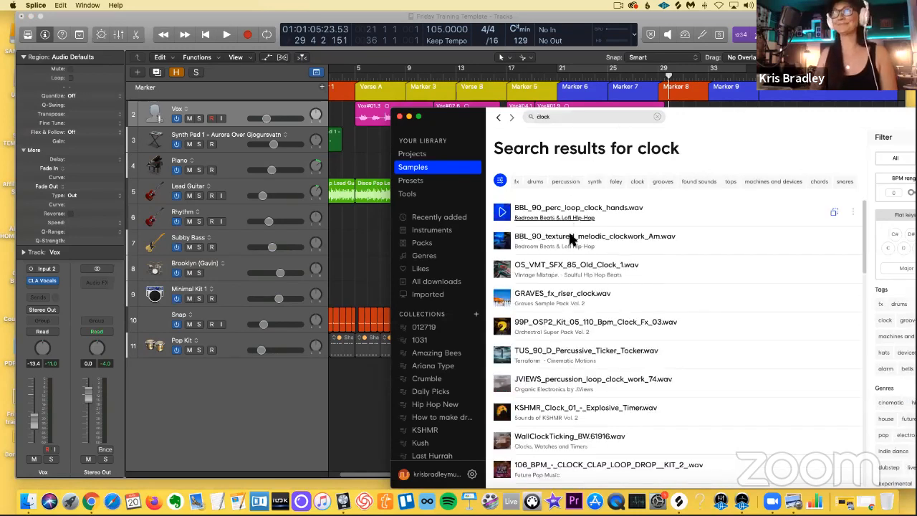
Preview several clock samples, including BBL_90_perc_loop_clock_hands.wav, GRAVES_fx_riser_clock.wav and 99P_OSP2_Kit_05_110_Bpm_Clock_Fx_03.wav.
drag(464, 108, 477, 77)
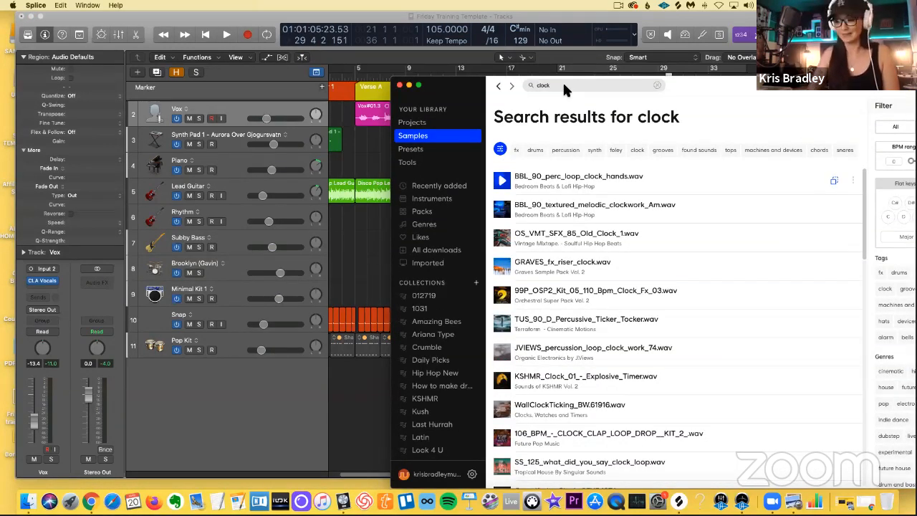
click(502, 208)
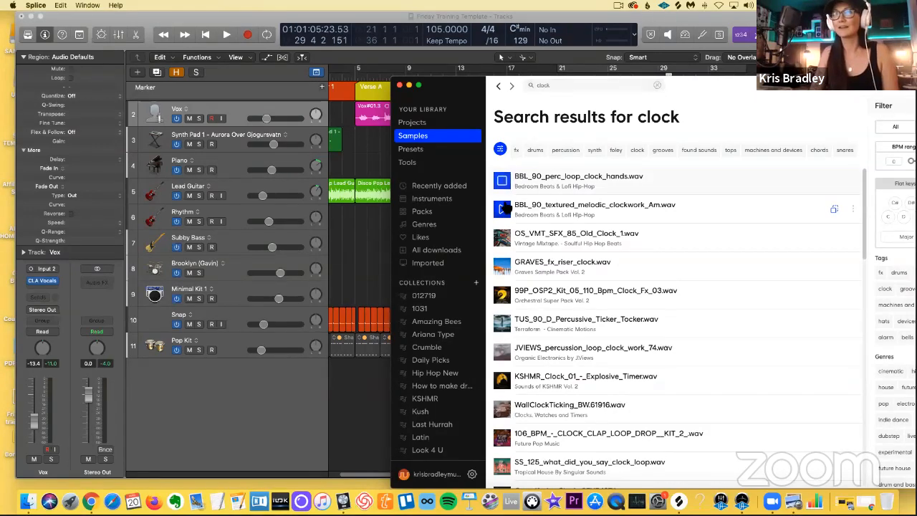
click(503, 265)
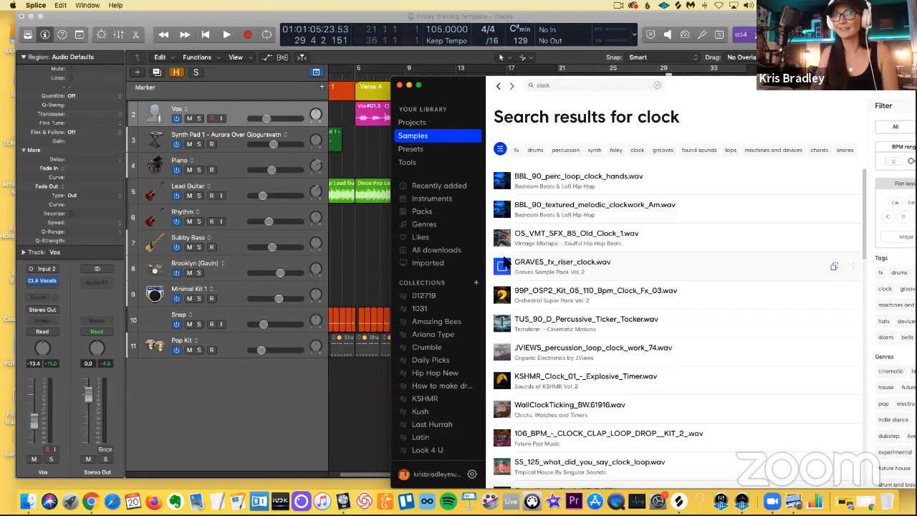
click(503, 294)
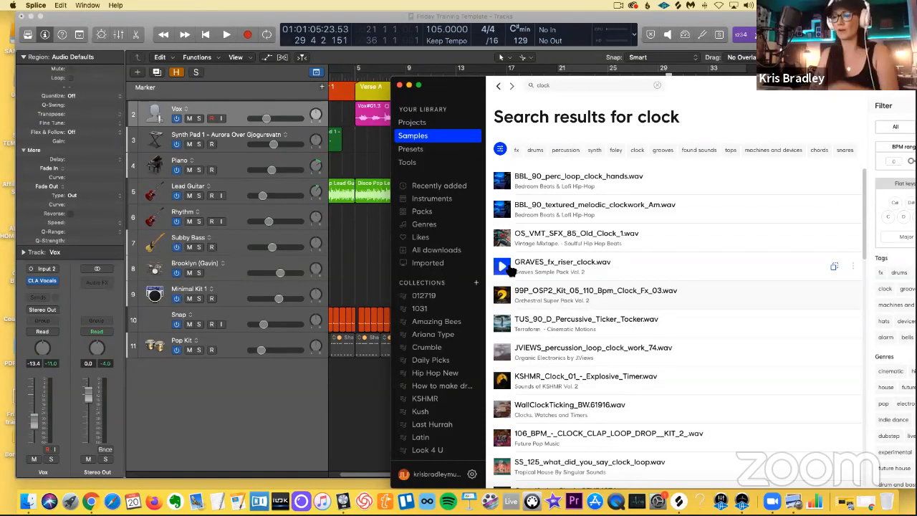
scroll(511, 283, down, 1)
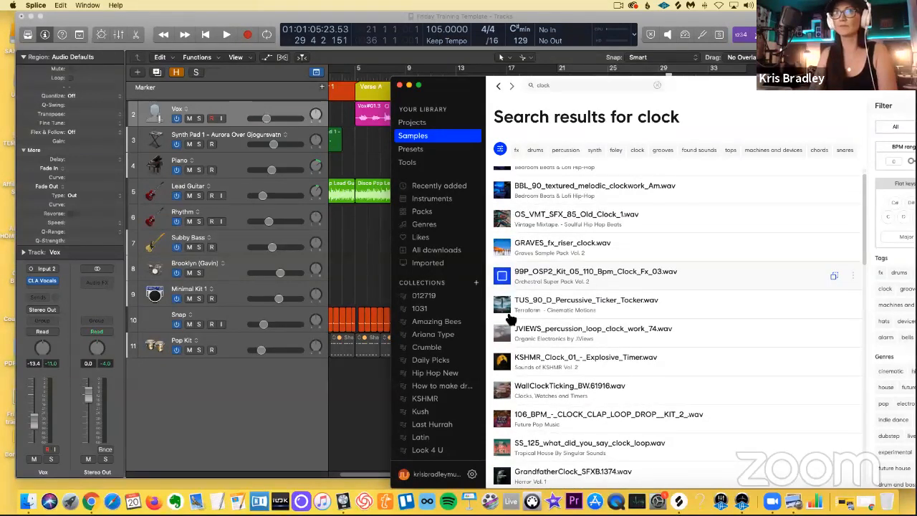
Add 99P_OSP2_Kit_05_110_Bpm_Clock_Fx_03.wav to a new track in Logic Pro and move its region to the start of Marker 8 at bar 29.
drag(506, 282, 378, 386)
key(super+Tab)
key(space)
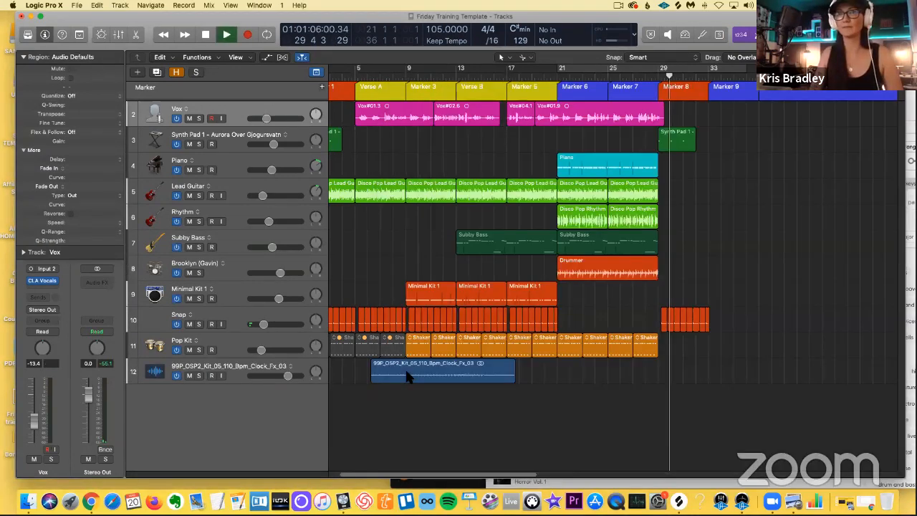
key(space)
drag(437, 373, 726, 434)
scroll(677, 393, right, 3)
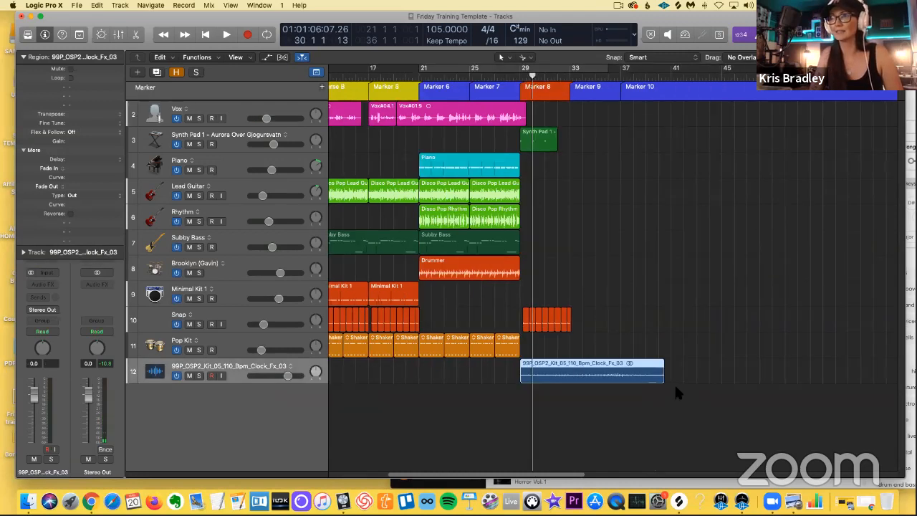
Try shortening the clock region from its end, play it briefly and undo the change.
drag(659, 381, 623, 409)
key(space)
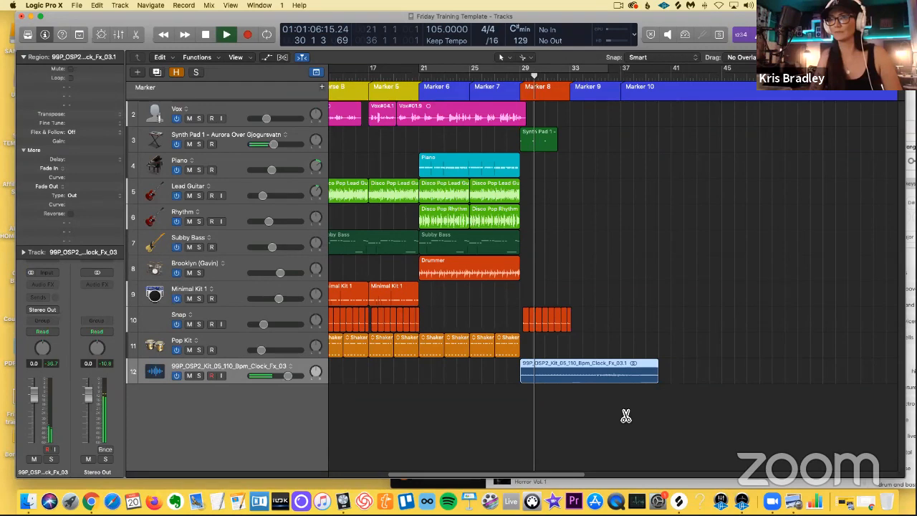
key(space)
key(super+z)
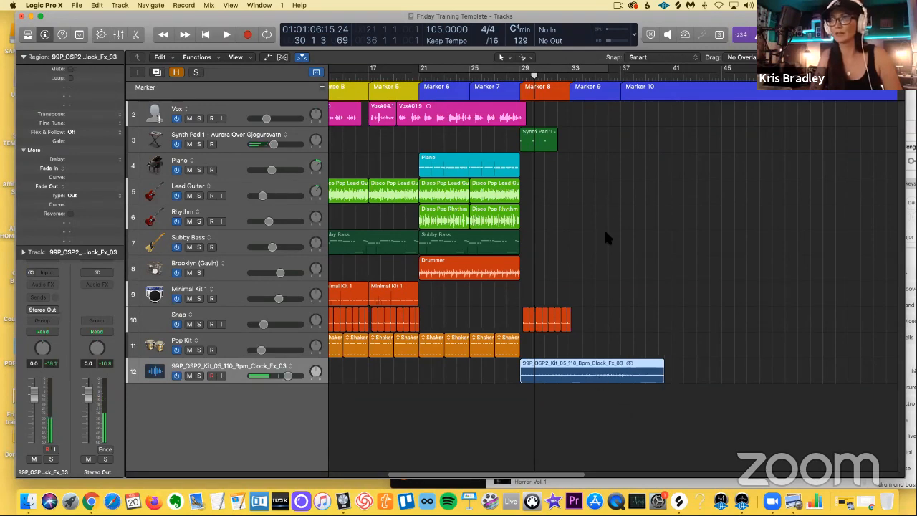
Switch to Splice and preview more clock samples, including TUS_90_D_Percussive_Ticker_Tocker.wav and WallClockTicking_BW.61916.wav.
click(679, 7)
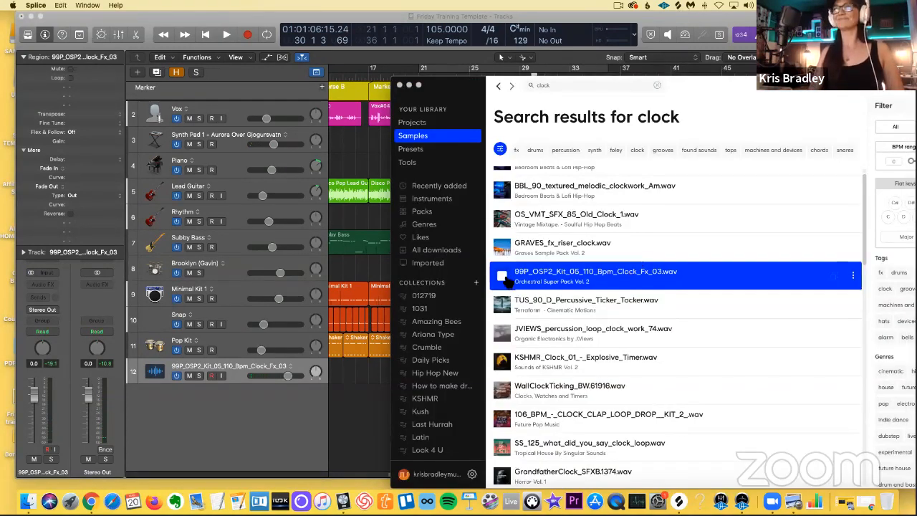
key(super+Tab)
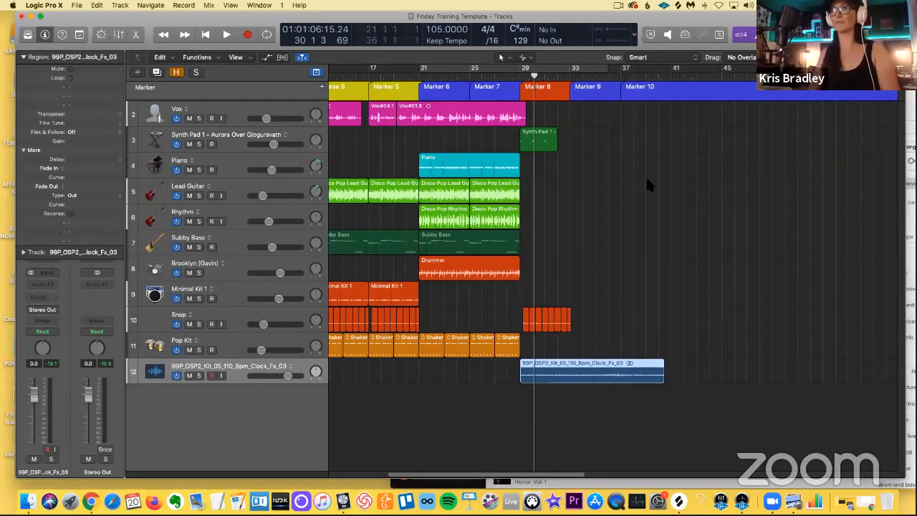
click(680, 7)
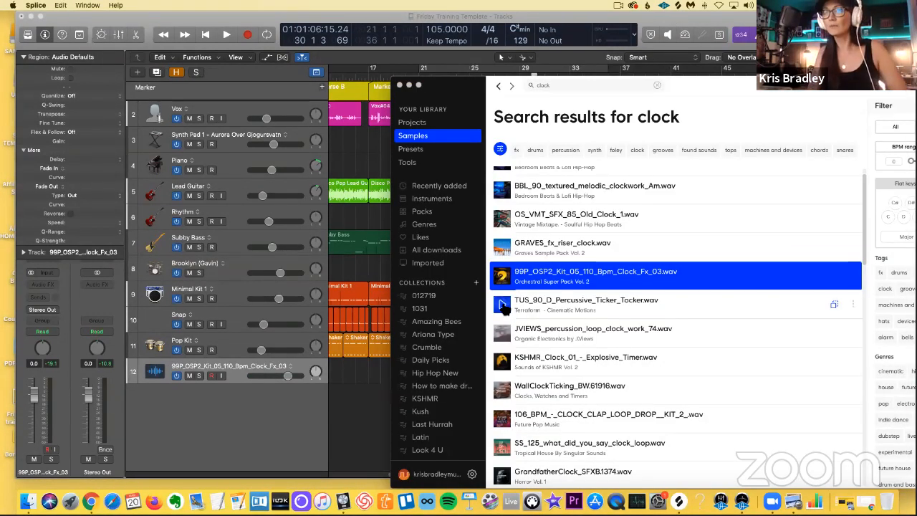
click(502, 305)
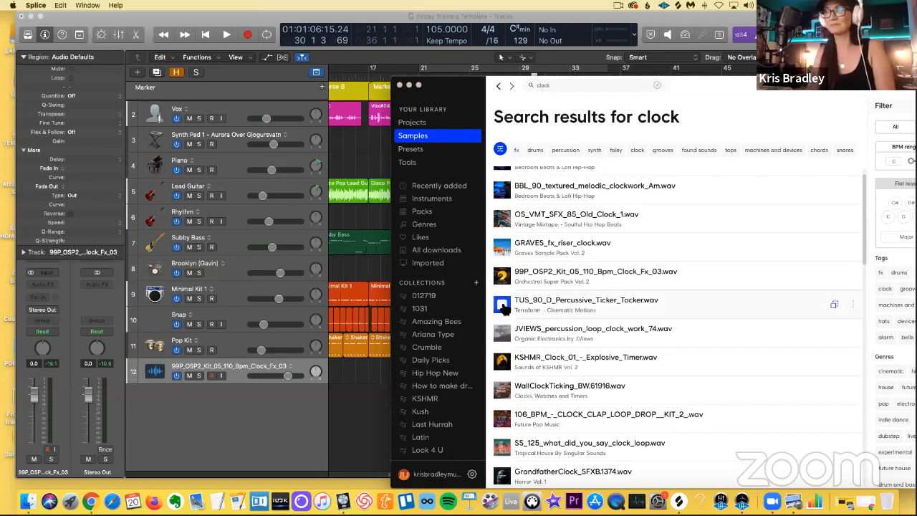
key(Down)
key(Down)
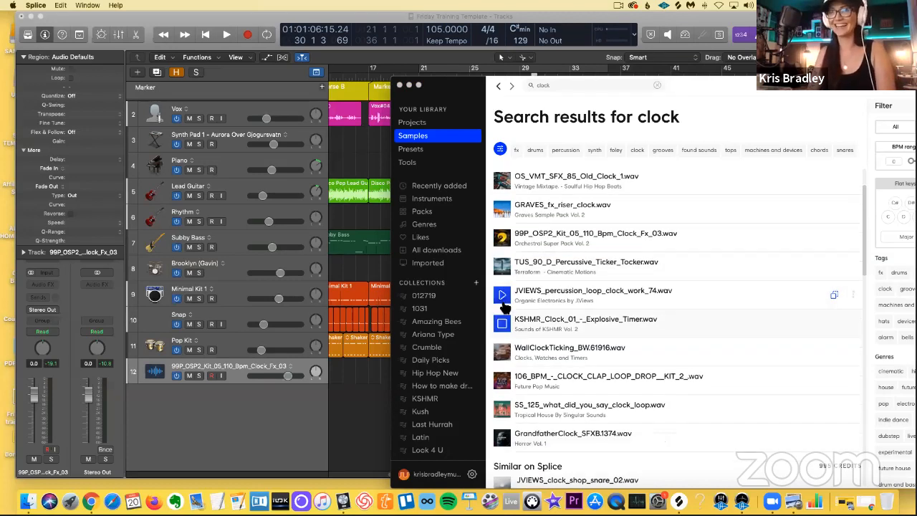
key(Down)
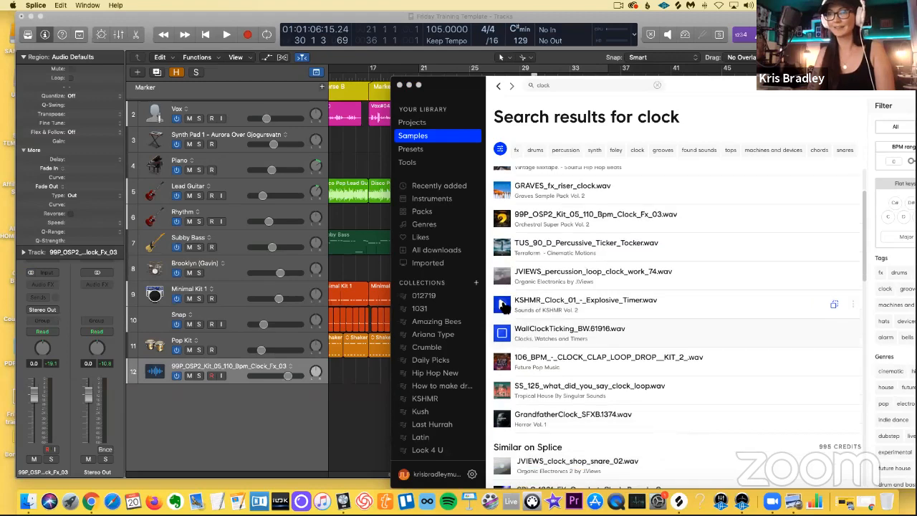
scroll(505, 308, down, 1)
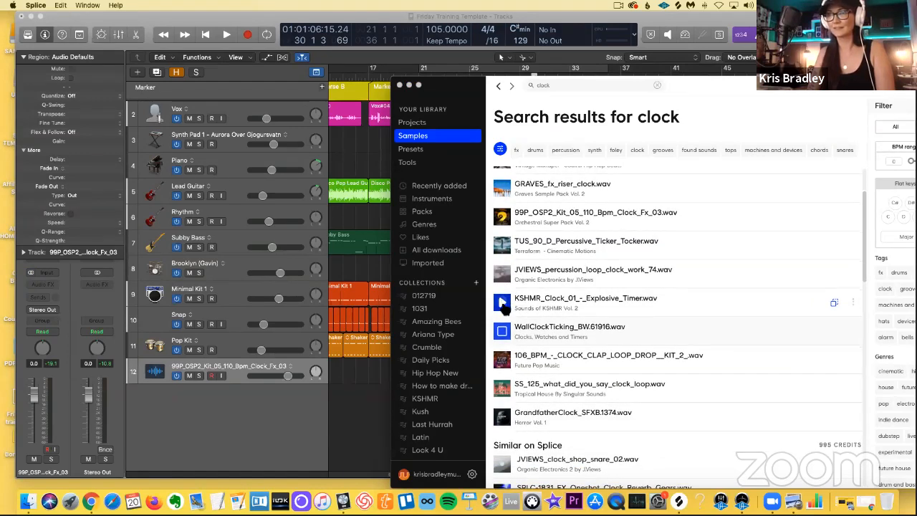
key(Down)
key(Down)
Add SS_125_what_did_you_say_clock_loop.wav to a new Logic Pro track at bar 29, replacing the 99P_OSP2 clock region.
drag(506, 352, 554, 404)
key(space)
key(super+Right)
key(super+Right)
key(super+Right)
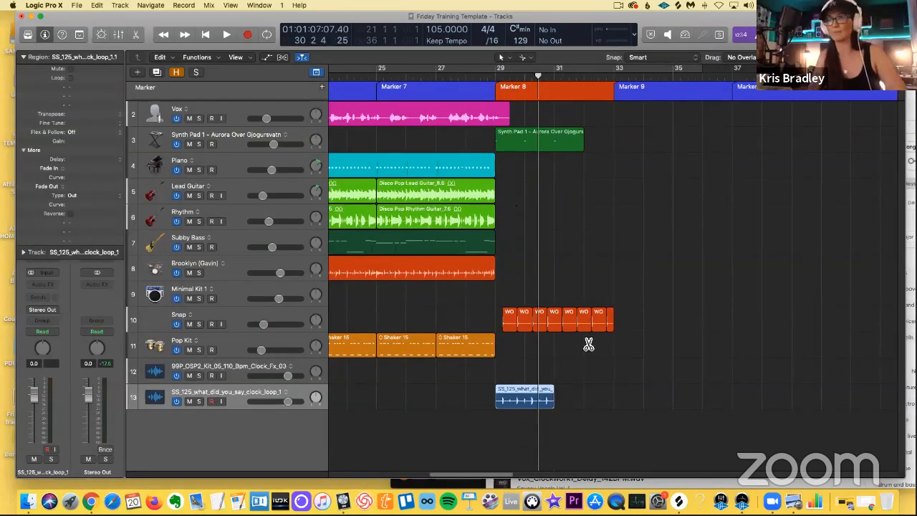
Repeat the clock loop once to fill Marker 8 and lower its track volume to about -11.6 dB during playback.
key(super+r)
click(444, 77)
key(space)
drag(288, 401, 267, 401)
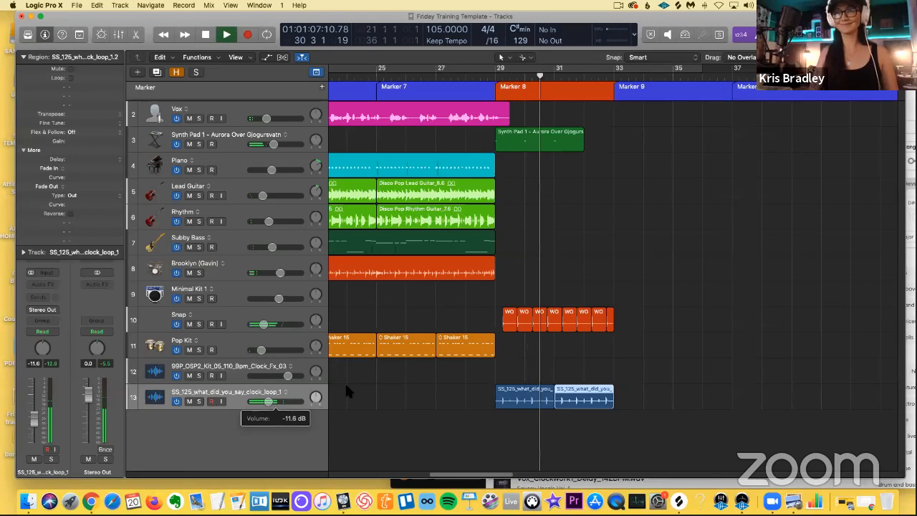
scroll(391, 373, down, 5)
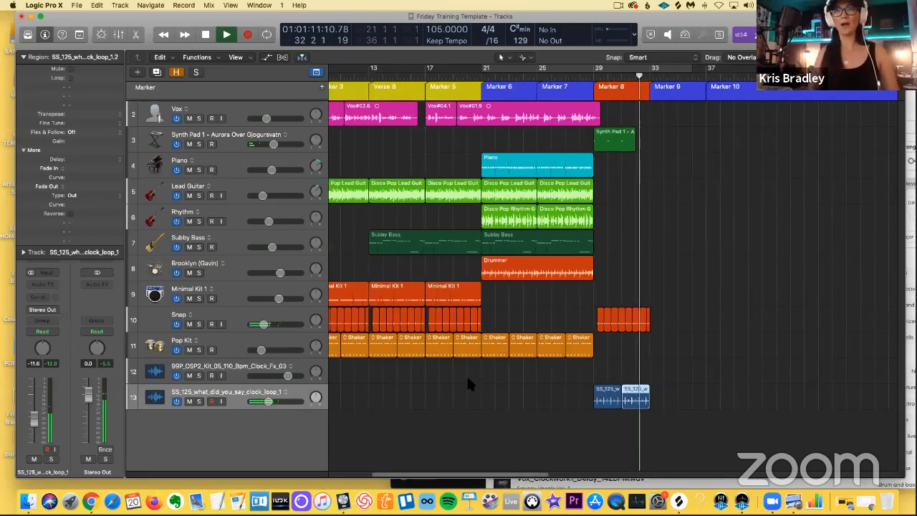
key(space)
Cut out bar 20 at the end of Marker 5 on the Lead Guitar, Subby Bass, Minimal Kit 1, Snap and Pop Kit tracks.
scroll(526, 276, up, 3)
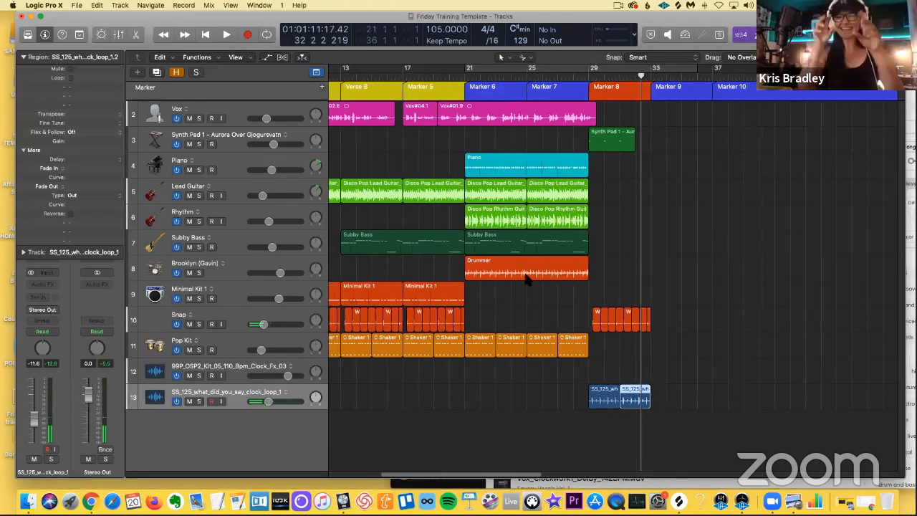
scroll(530, 166, down, 1)
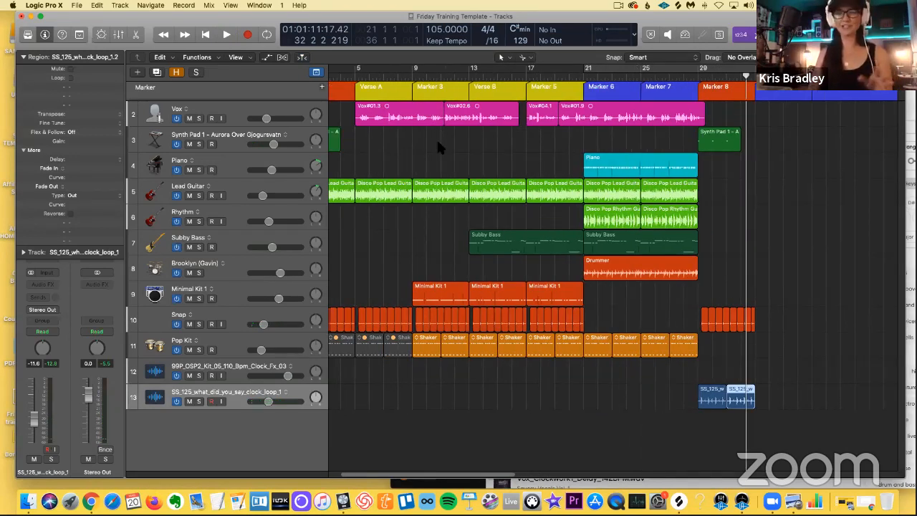
scroll(437, 149, left, 2)
scroll(533, 88, left, 1)
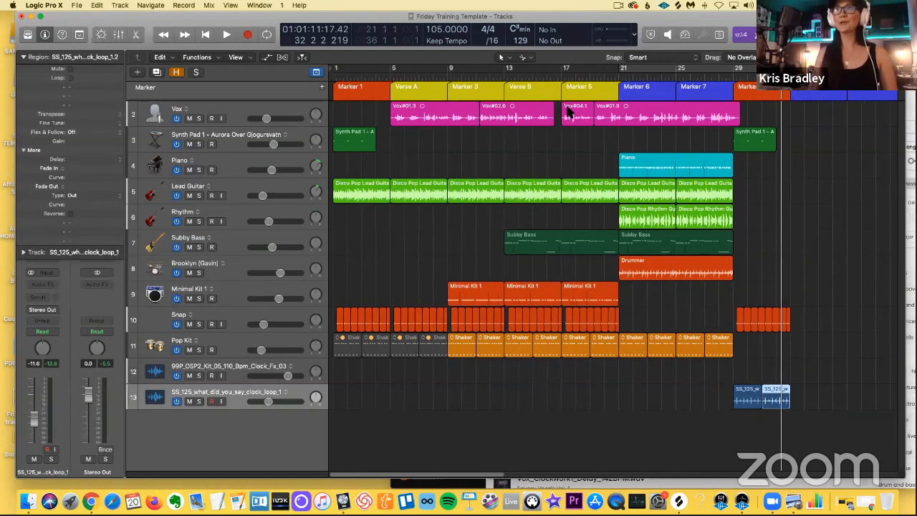
scroll(531, 88, right, 1)
click(530, 87)
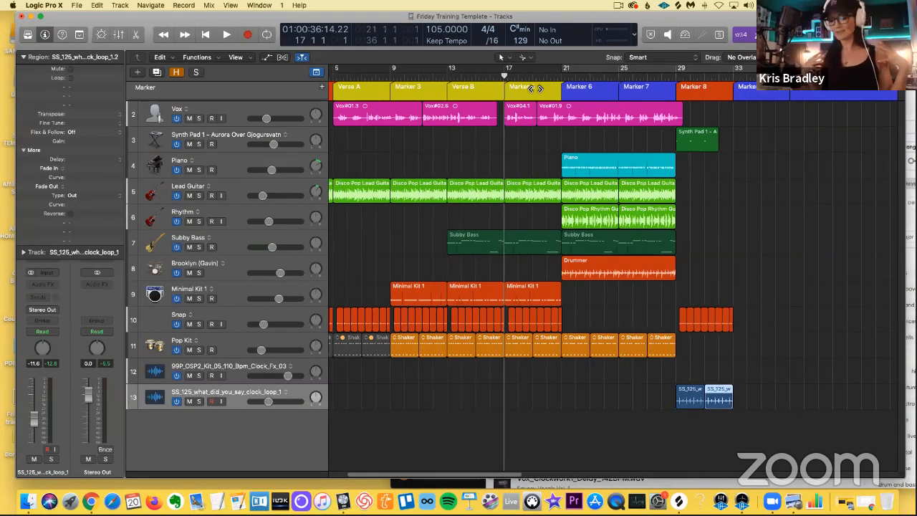
key(super+Right)
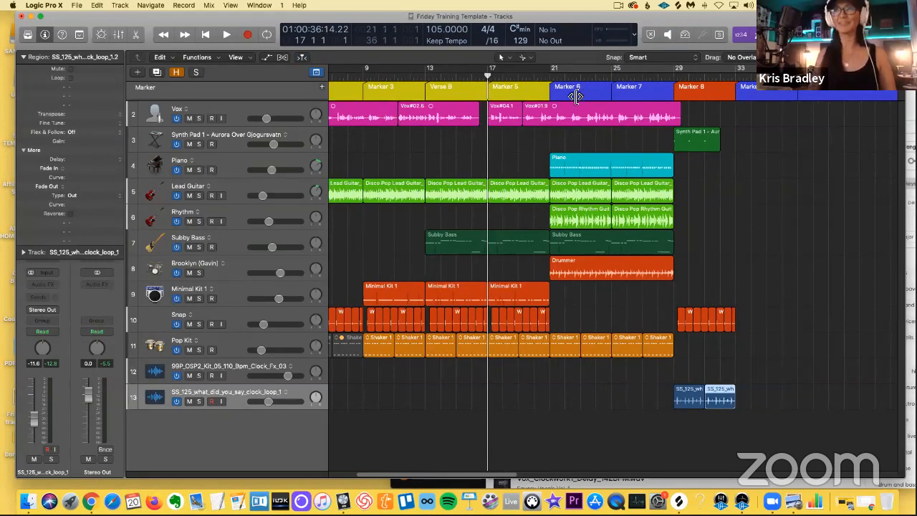
key(super+Right)
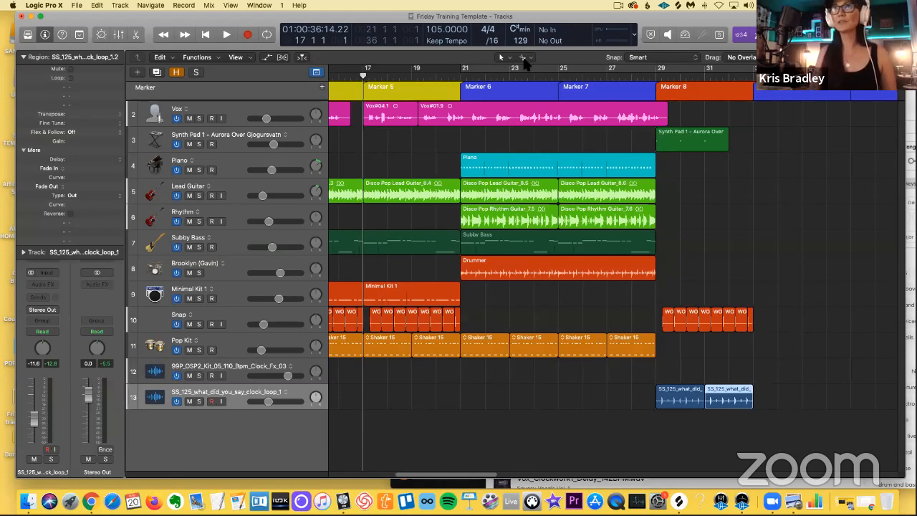
key(t)
key(Escape)
key(super+Right)
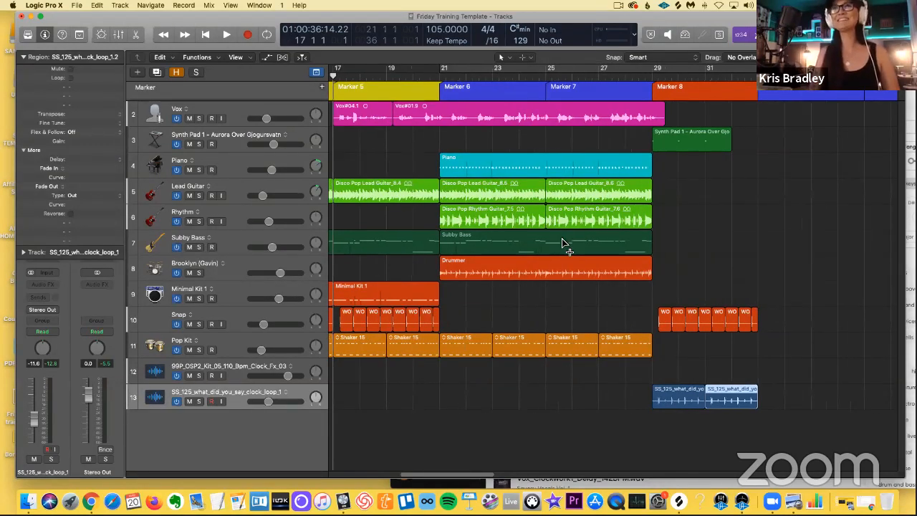
key(super+Right)
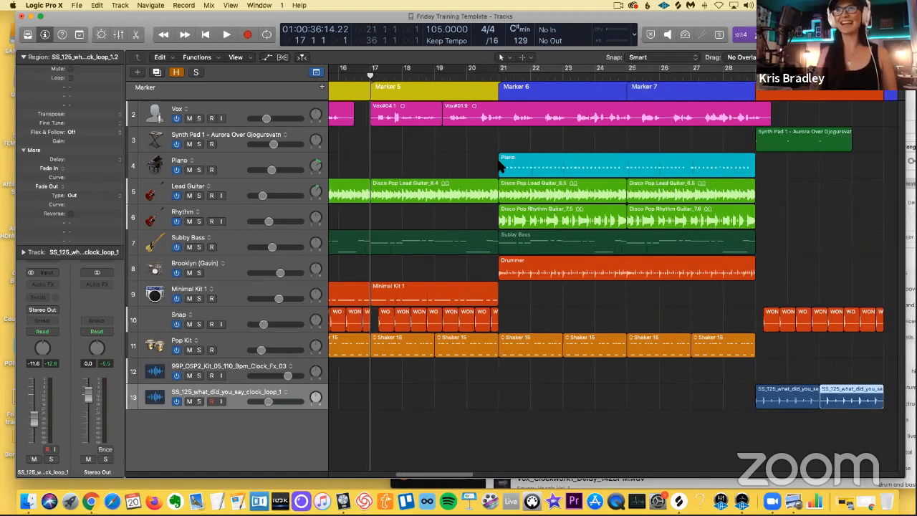
scroll(501, 200, left, 2)
drag(493, 184, 521, 347)
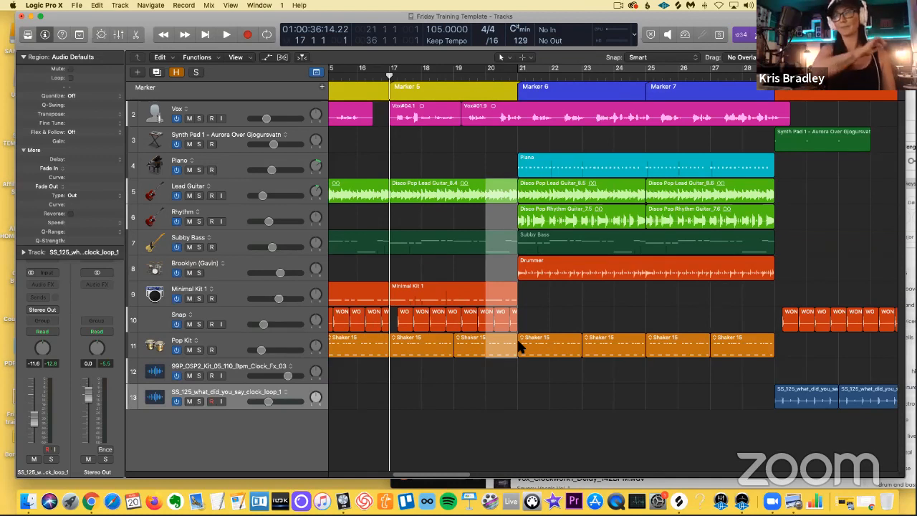
key(super+t)
key(Return)
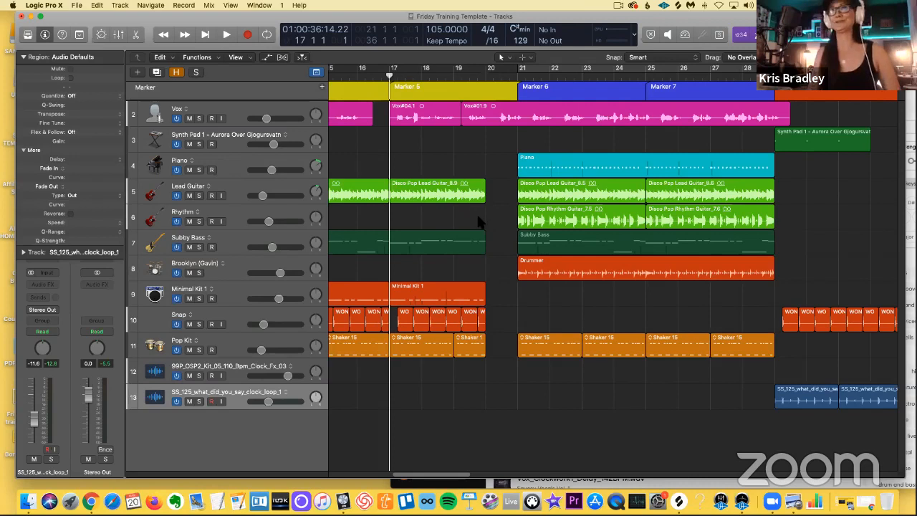
Duplicate the Piano track and reset the copy's volume to 0.0 dB and its pan to centre.
key(super+d)
alt+click(272, 195)
alt+click(315, 192)
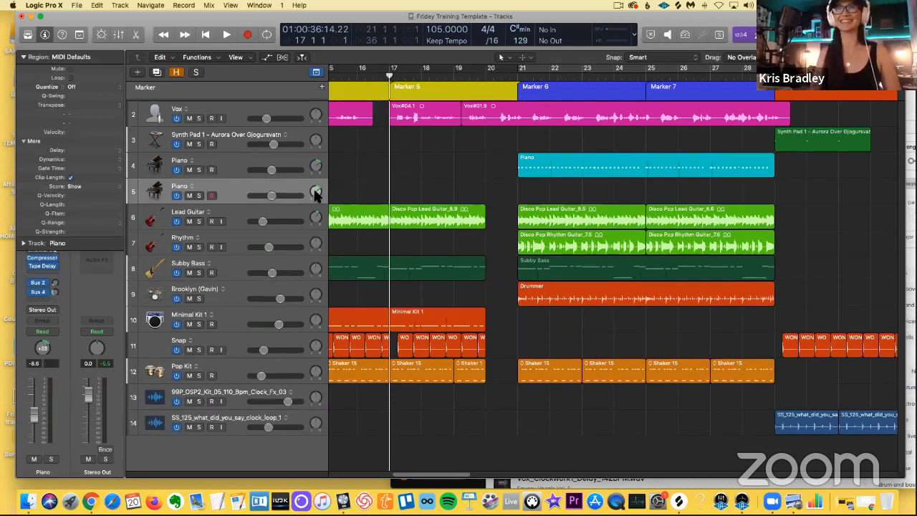
Record a piano hit at bar 20 on the duplicated Piano track and bounce it in place to a new audio track.
click(486, 79)
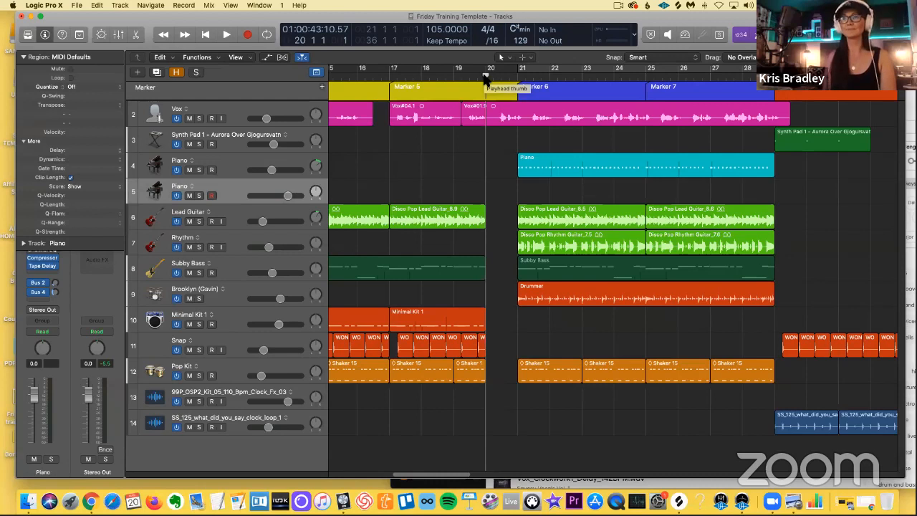
key(r)
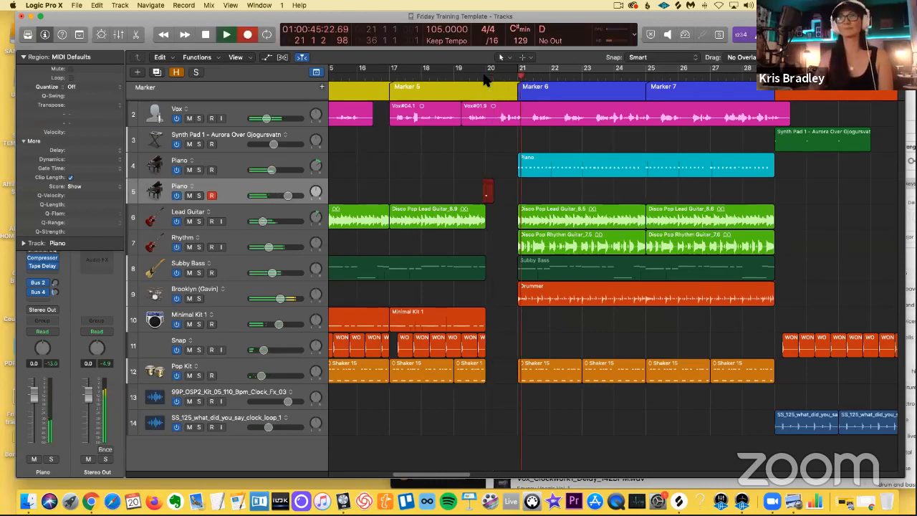
key(space)
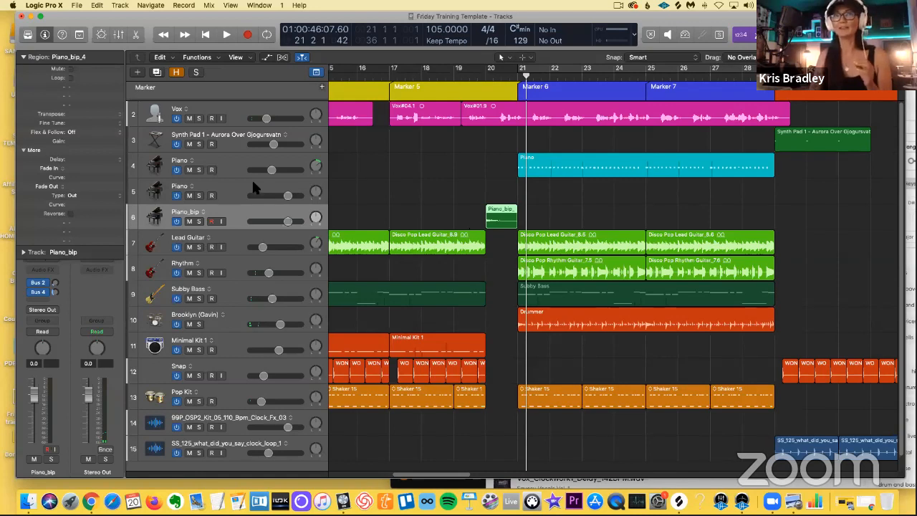
Reverse the bounced piano region in bar 20 and add a fade-in at its start.
click(70, 213)
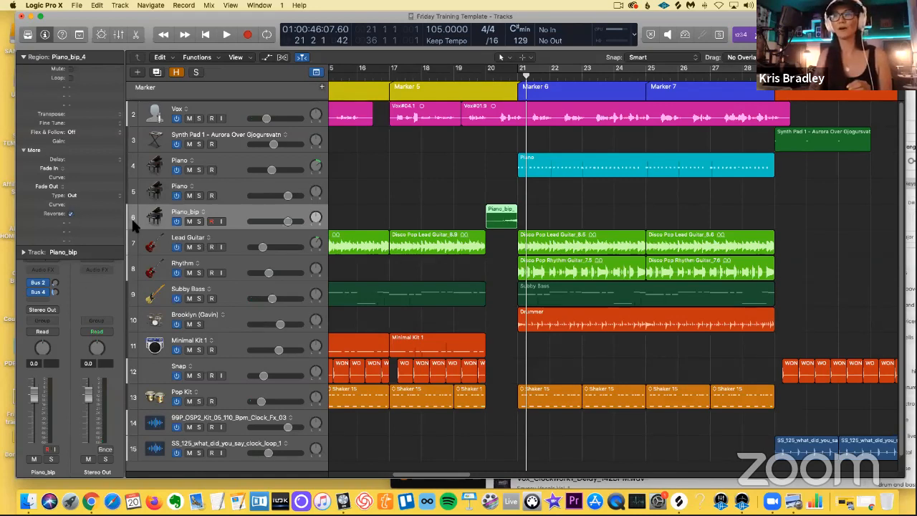
key(t)
key(a)
drag(498, 229, 478, 223)
key(t)
key(t)
Lower the Piano_bip track volume to -8.0 dB and play the transition into Marker 6 from bar 19.
drag(288, 222, 273, 221)
click(456, 78)
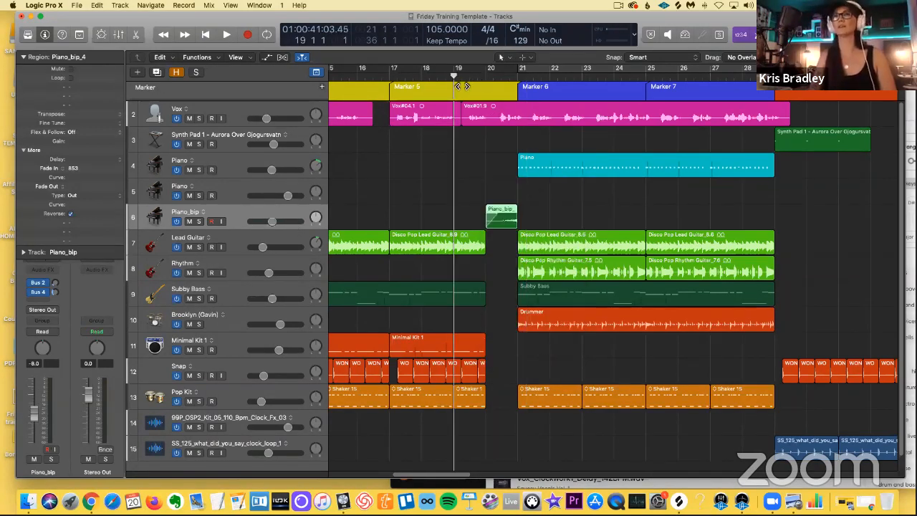
key(space)
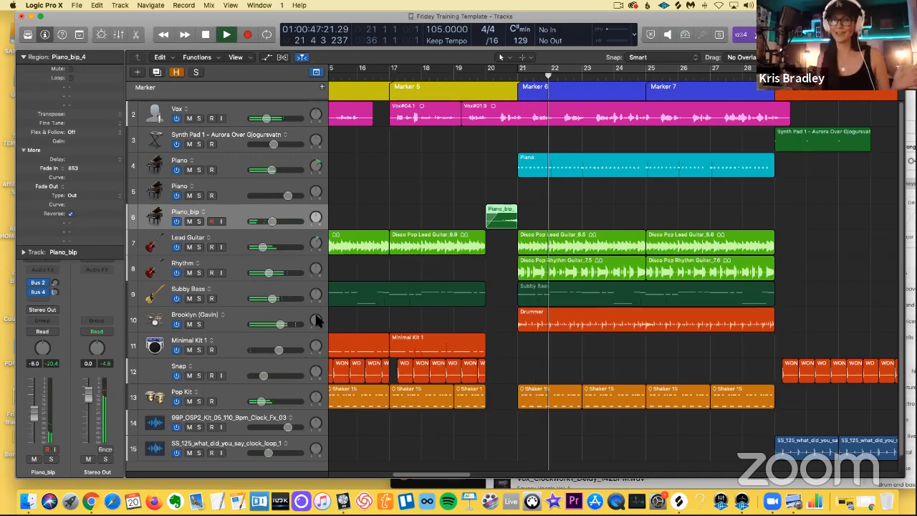
key(space)
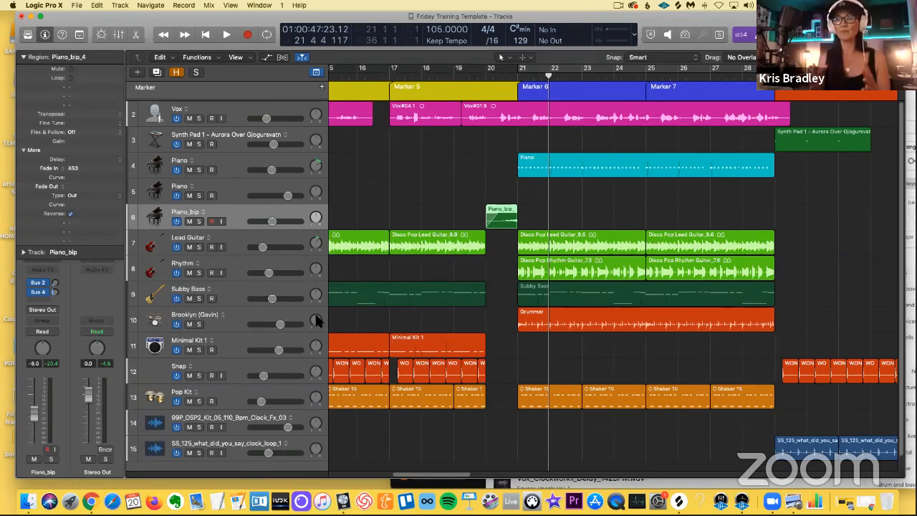
Return the playhead to the start of the project and show the whole arrangement.
key(Return)
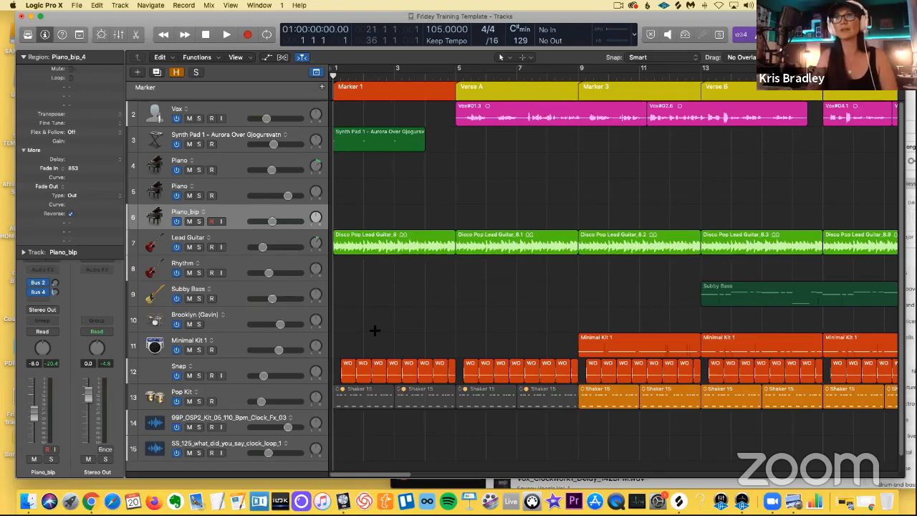
key(super+Left)
key(super+Left)
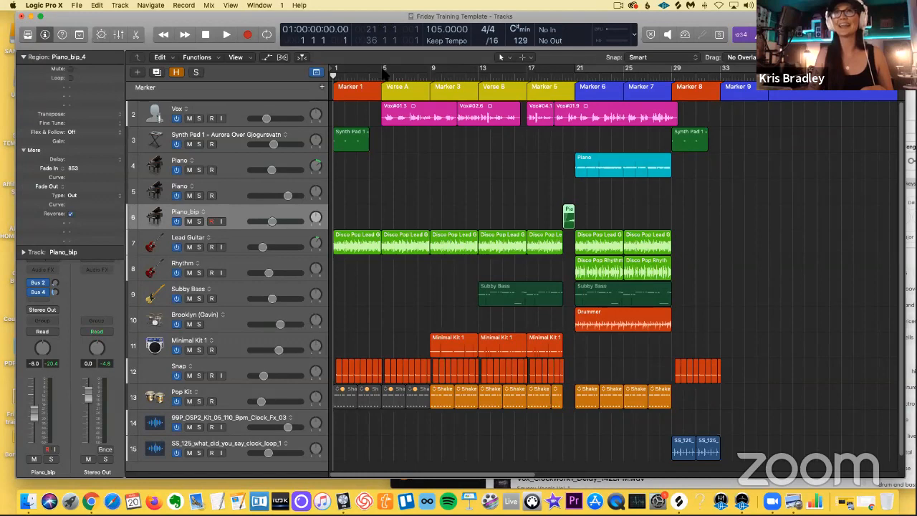
Hide the Logic Pro project window and close the Splice window to clear the desktop.
drag(108, 13, 104, 67)
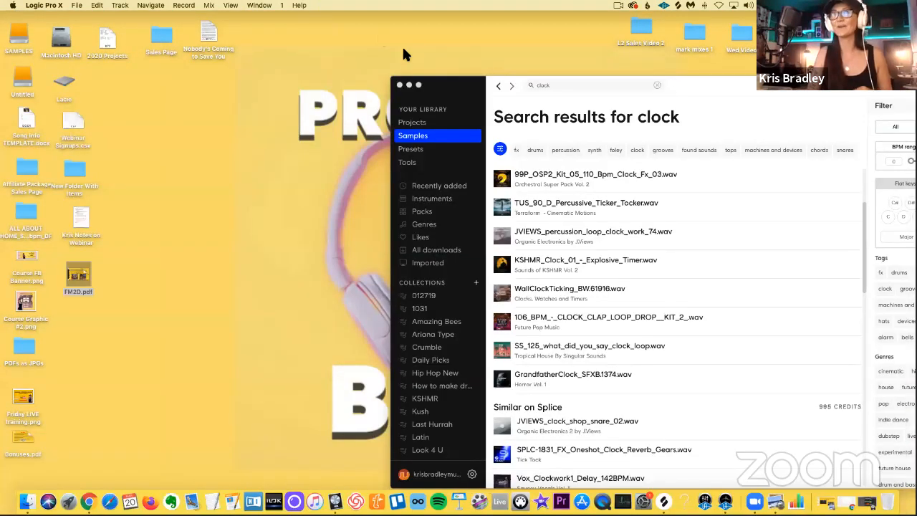
click(399, 85)
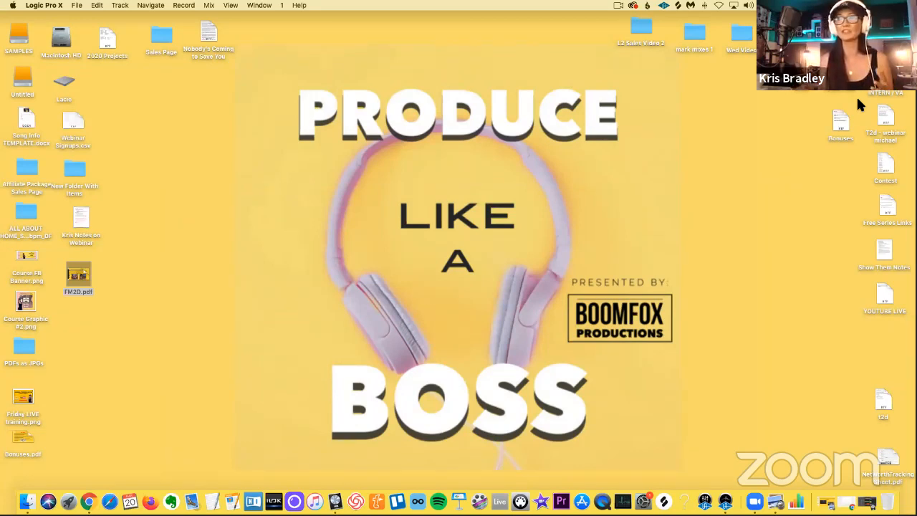
key(ctrl+Up)
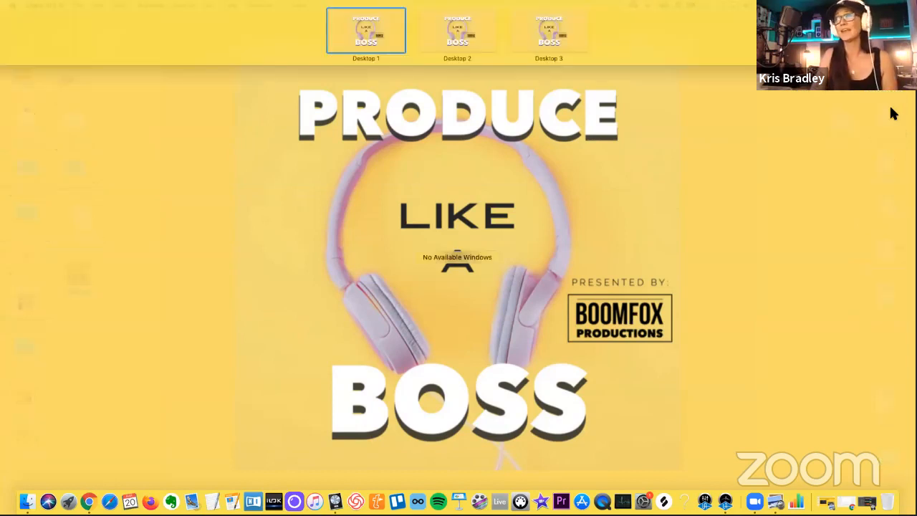
click(694, 286)
click(606, 265)
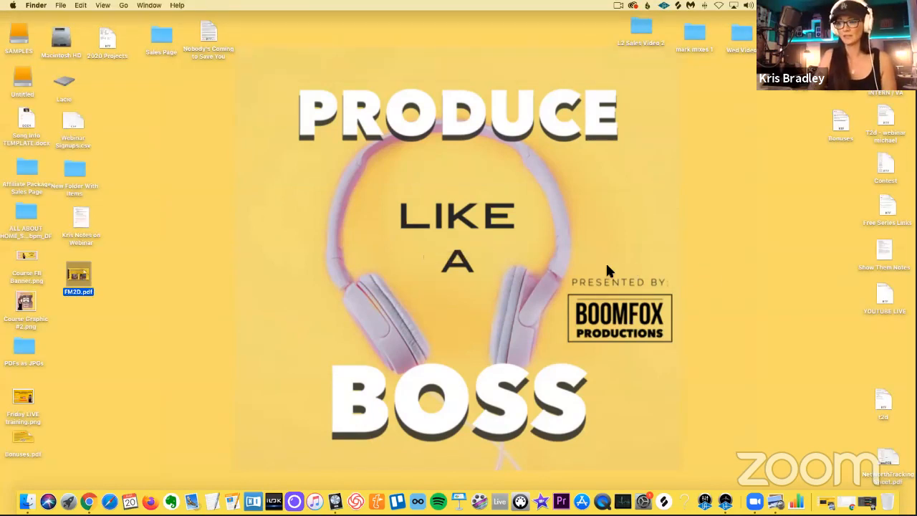